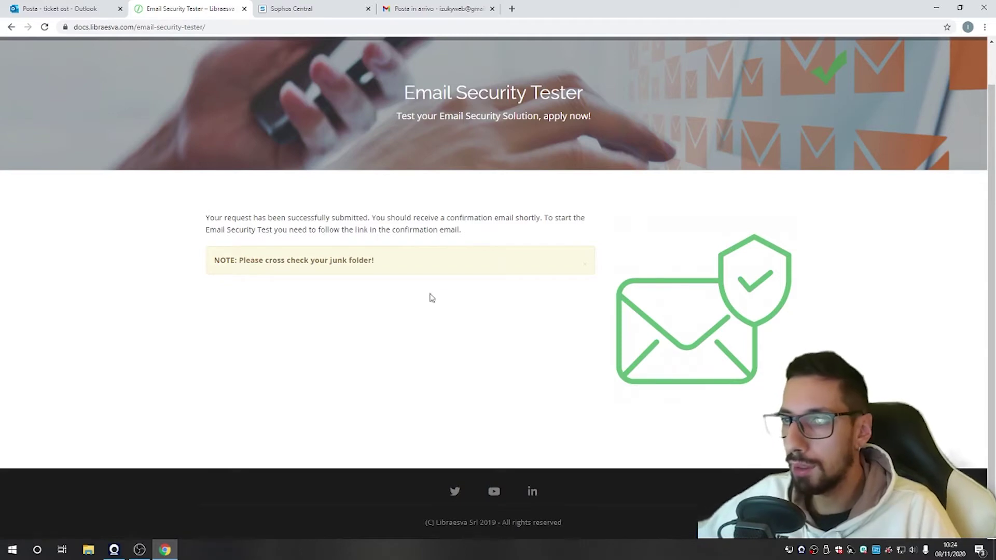
Step: Open the Libraesva confirmation email in the Outlook inbox and follow its link to start the email security test
left_click(81, 5)
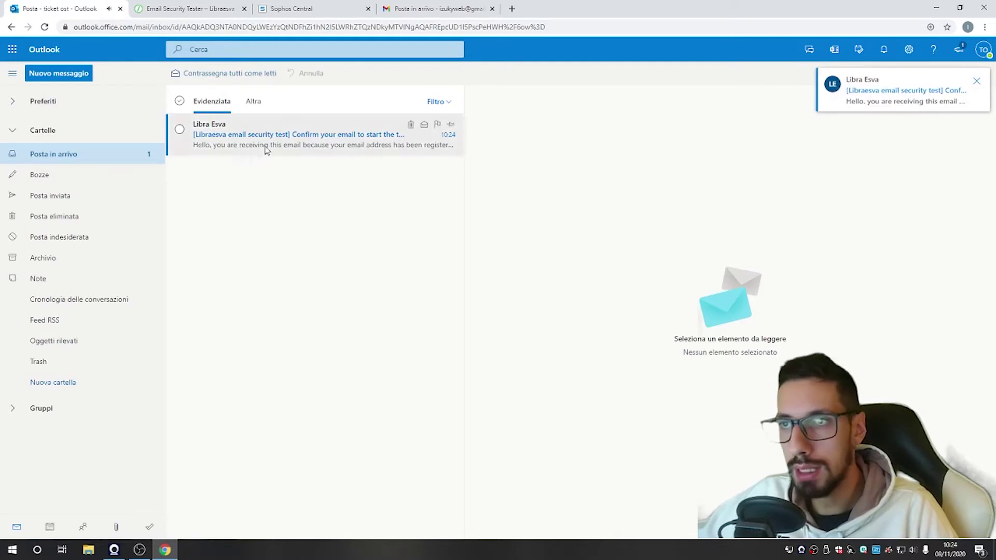
left_click(344, 124)
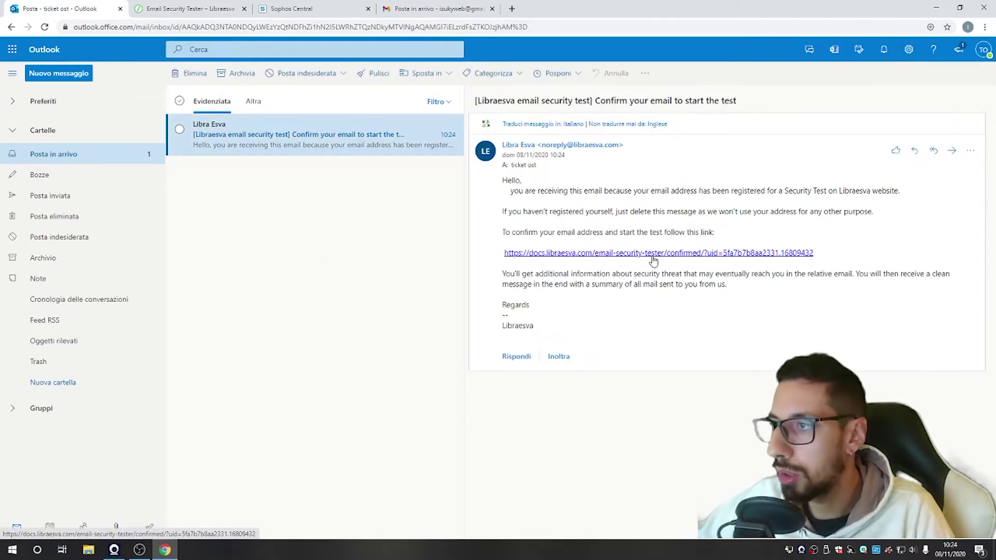
left_click(653, 254)
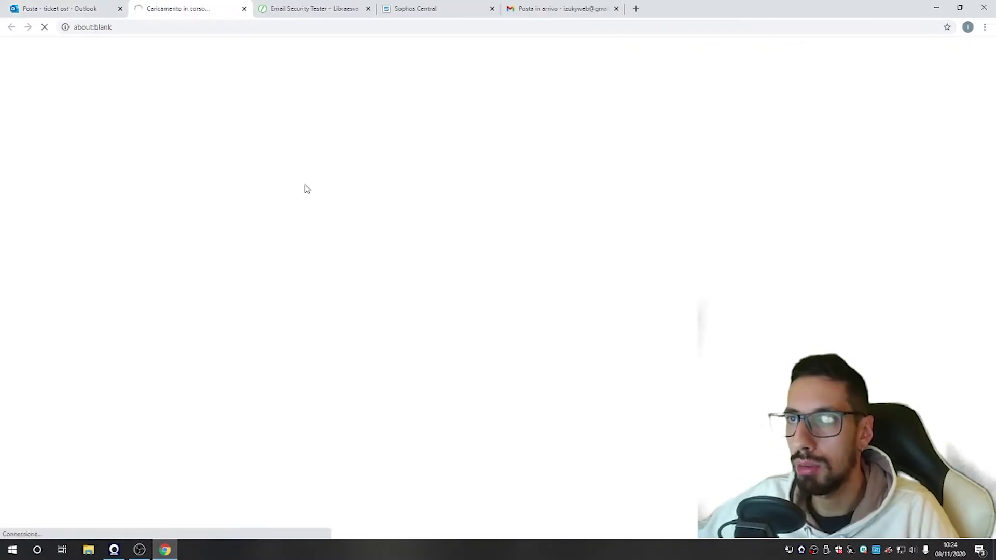
Step: Return to Outlook, look through the test emails in the inbox, and read the "1. Sender spoofing test" message in the junk folder
left_click(69, 7)
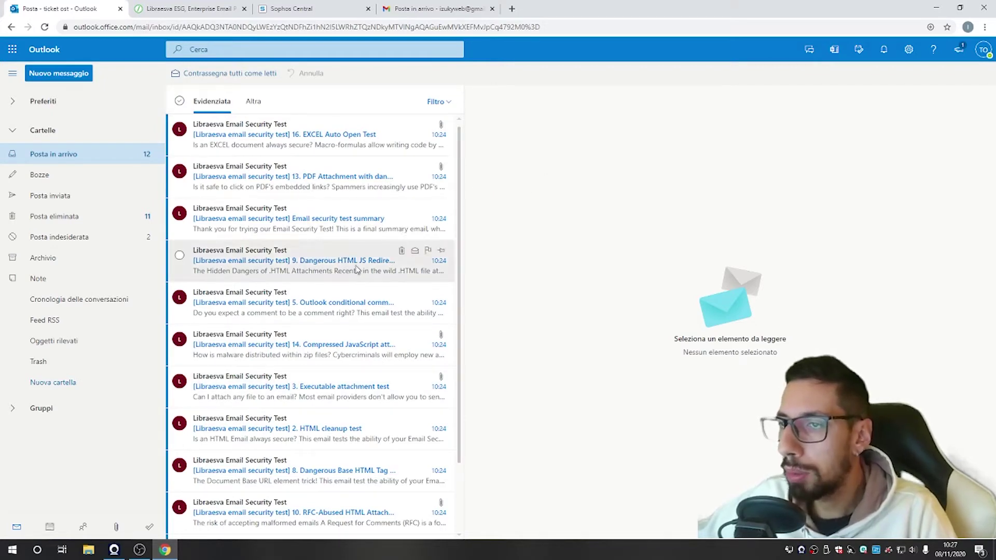
scroll(401, 347, "down", 2)
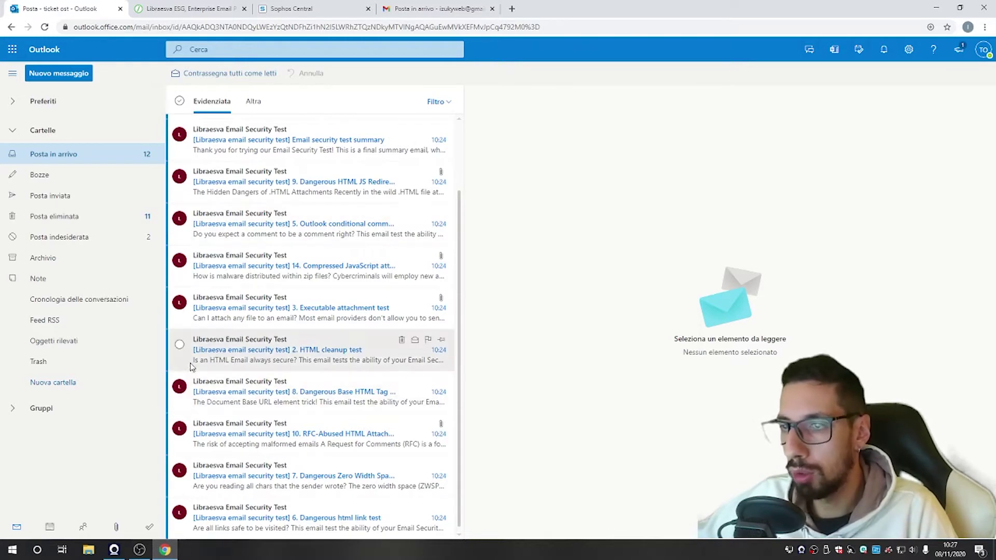
scroll(301, 451, "up", 2)
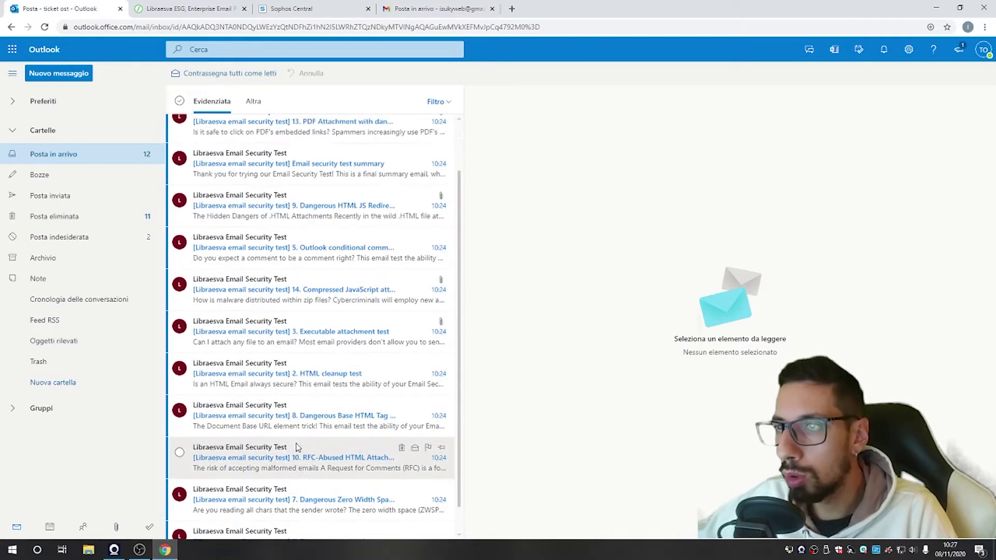
scroll(291, 395, "down", 2)
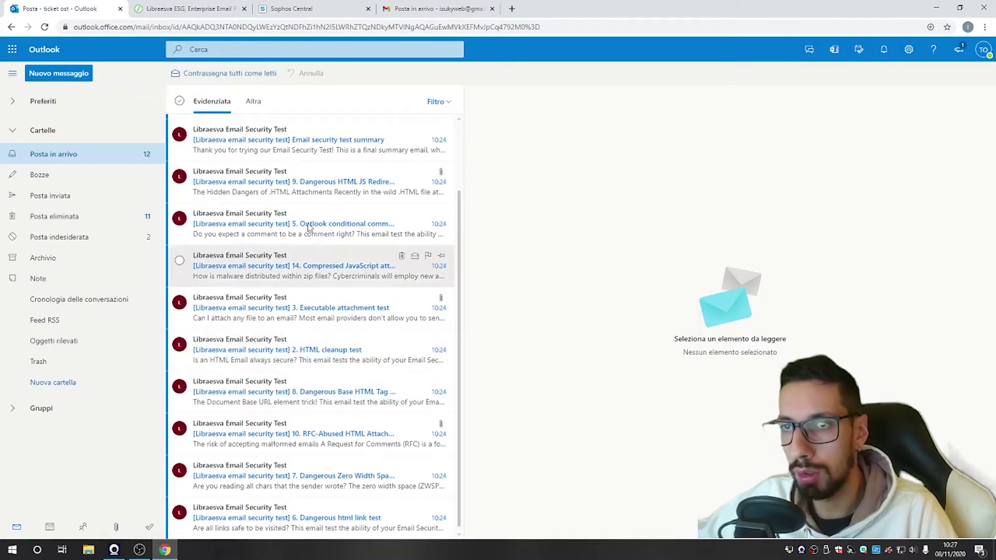
left_click(121, 243)
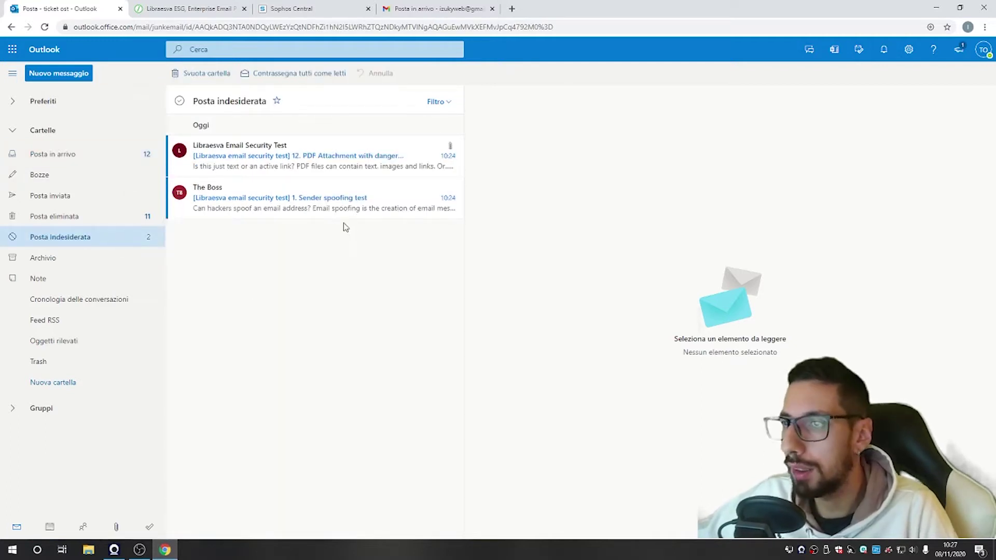
left_click(330, 216)
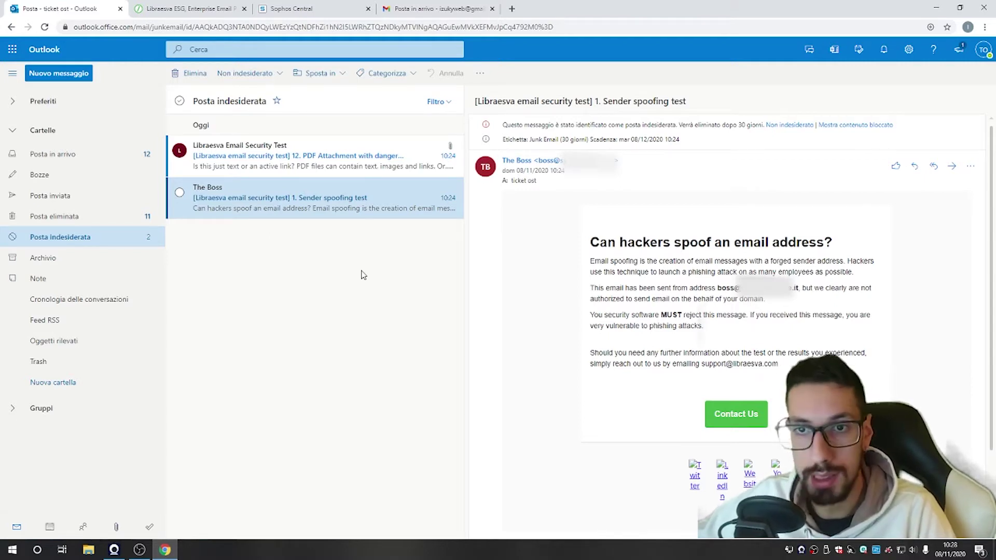
Step: Go back to the inbox and open the "2. HTML cleanup test" email to view its phishing link section
left_click(64, 164)
scroll(257, 282, "down", 1)
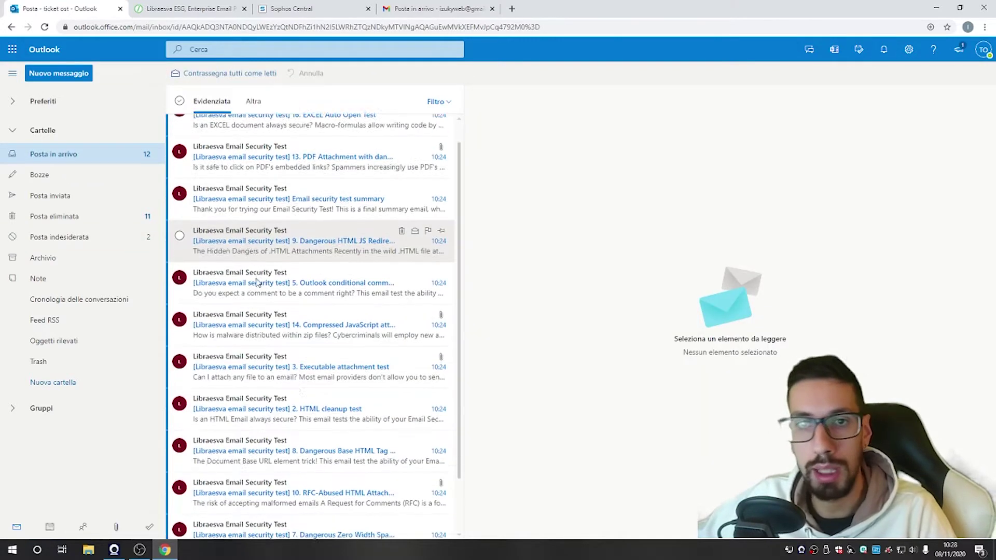
scroll(257, 282, "down", 2)
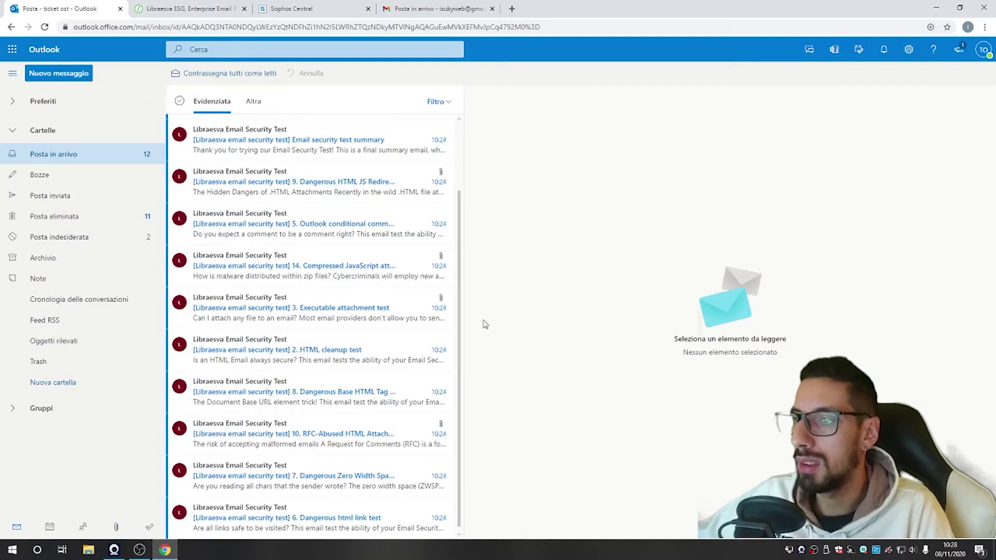
left_click(350, 356)
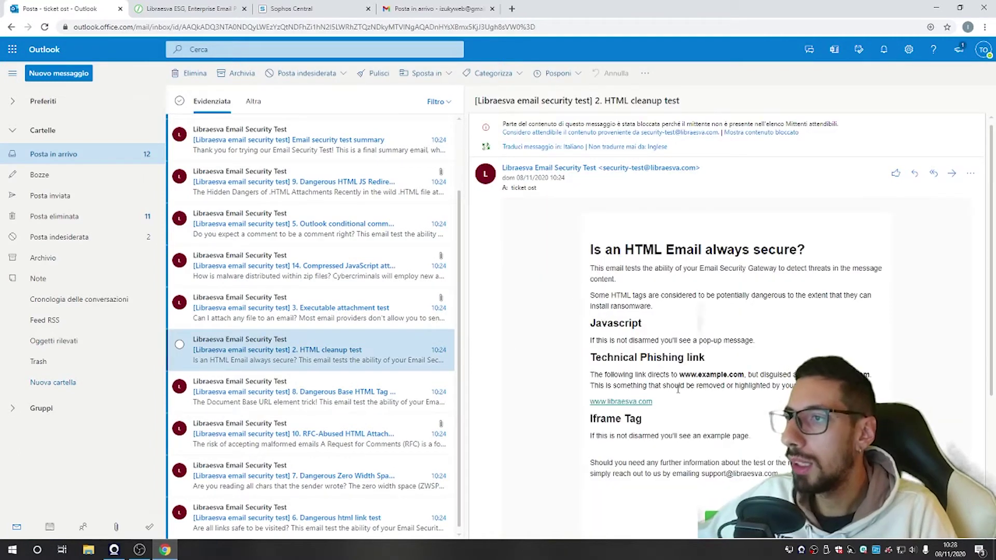
scroll(655, 421, "down", 2)
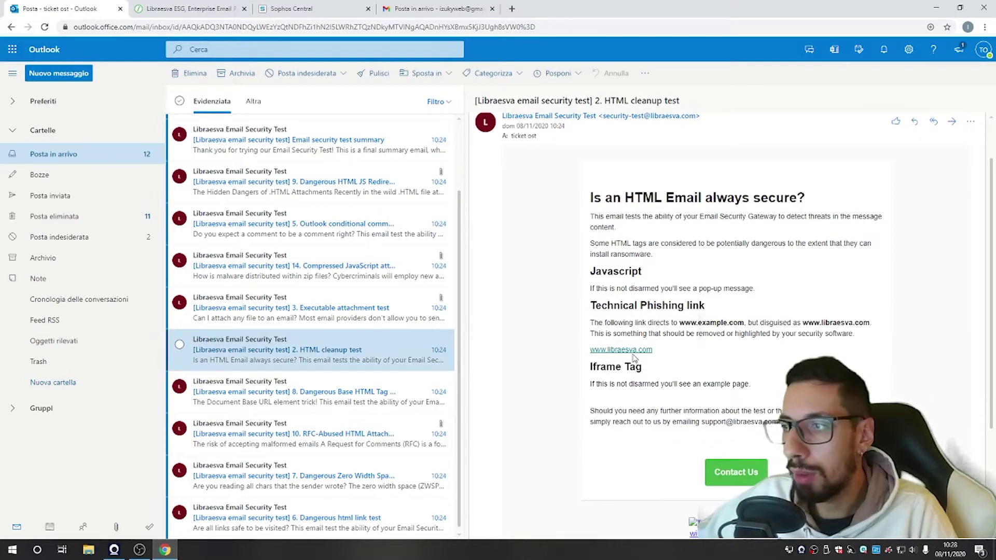
triple_click(596, 325)
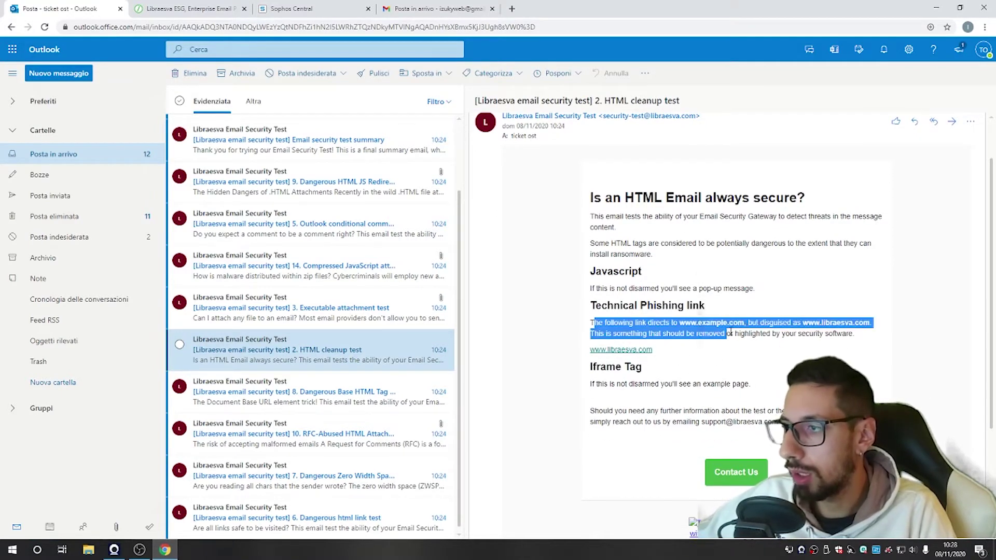
left_click(735, 332)
left_click_drag(629, 324, 744, 326)
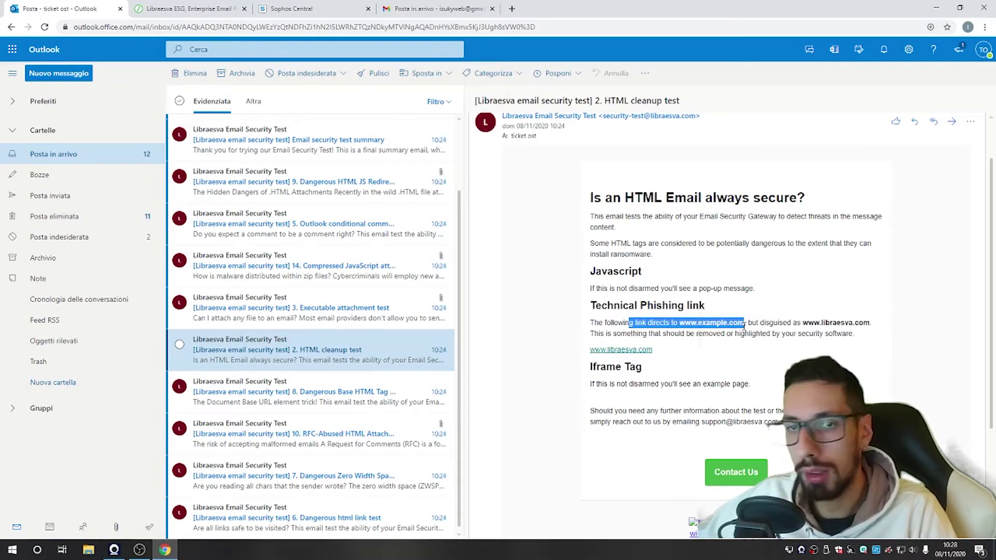
left_click(710, 331)
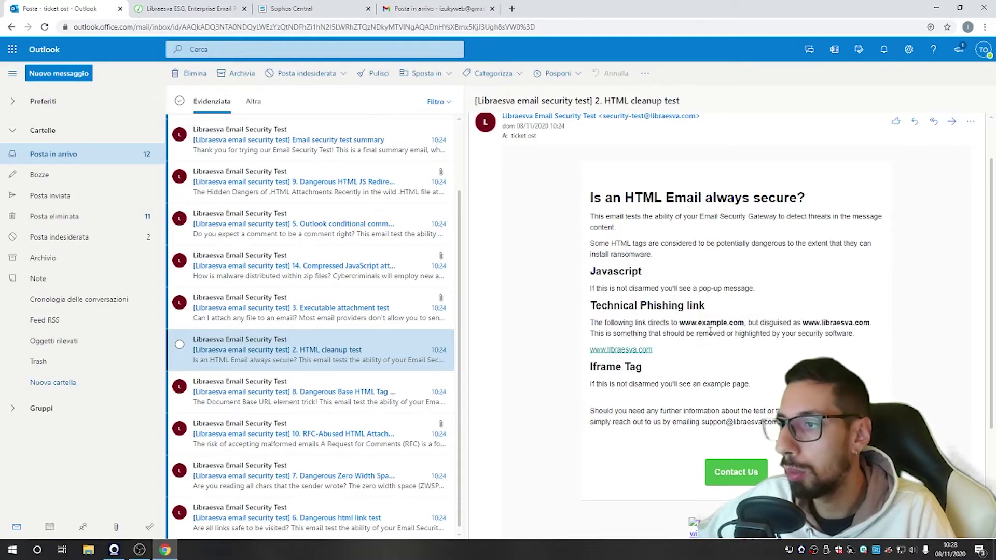
left_click(619, 350)
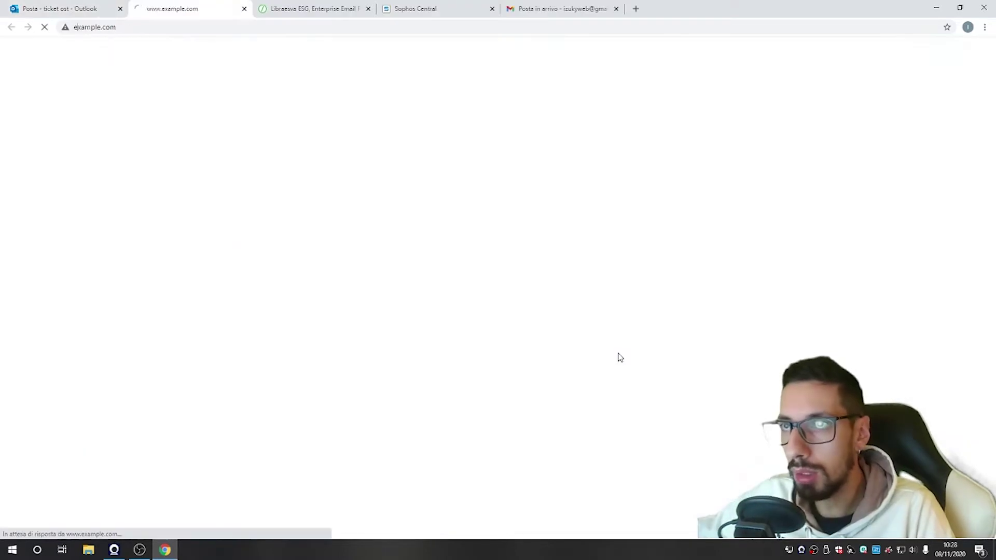
left_click(103, 6)
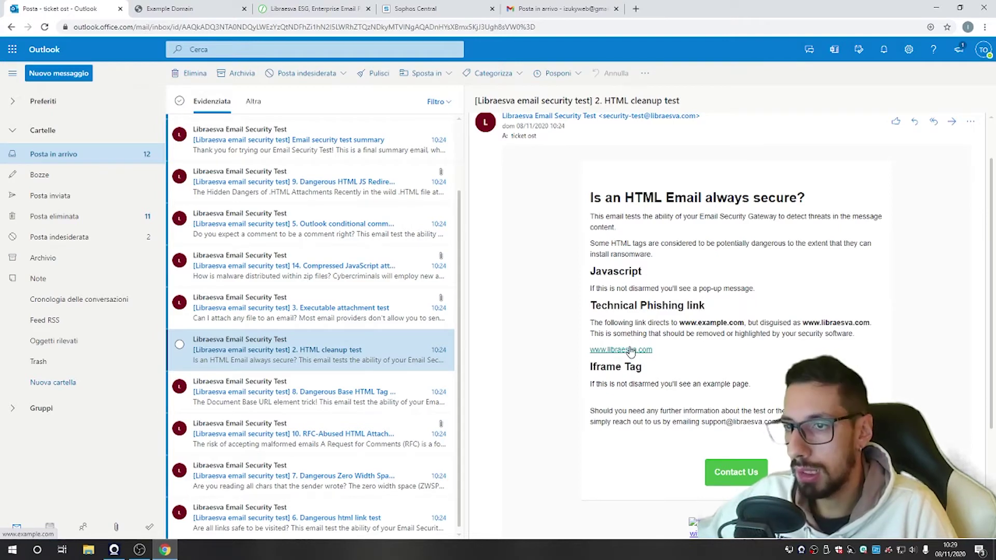
Step: Open the "3. Executable attachment test" email, check the inbox and junk folder for the next test, and return to the inbox
left_click(296, 311)
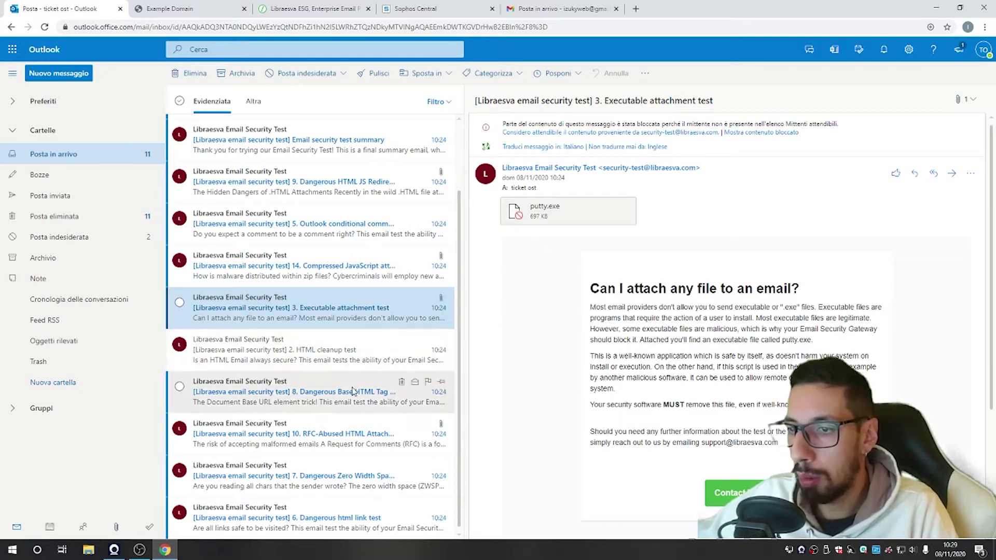
scroll(322, 363, "up", 2)
scroll(309, 358, "down", 2)
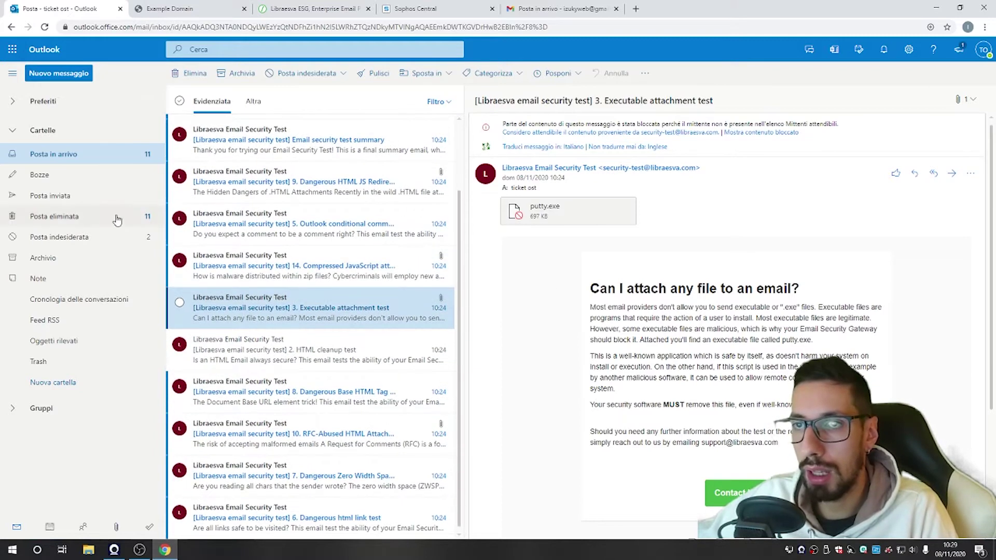
left_click(98, 236)
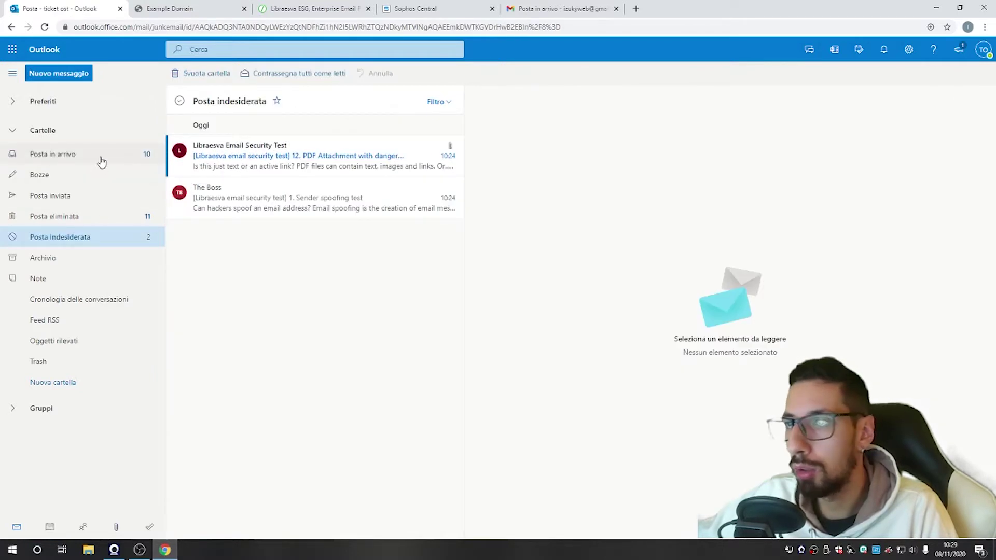
left_click(101, 161)
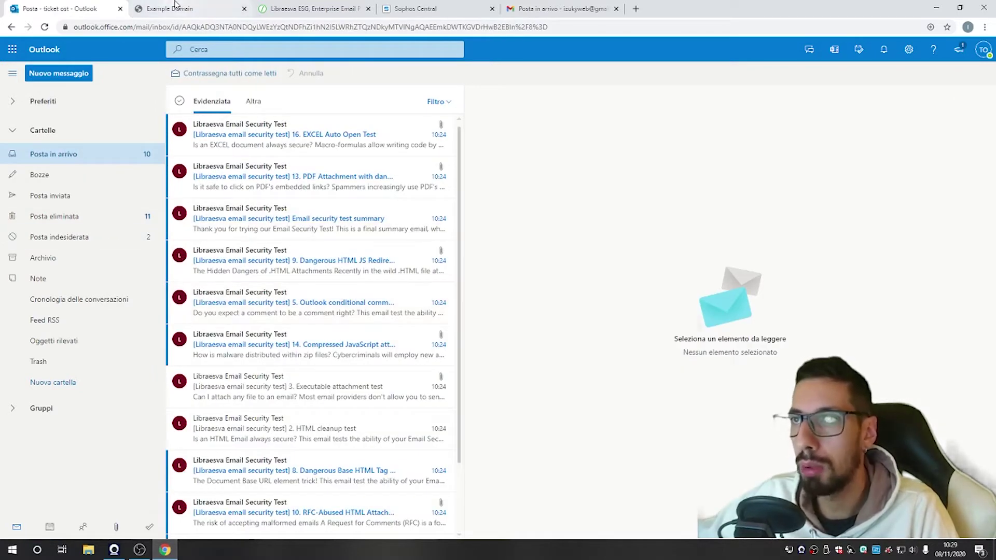
Step: Close the Example Domain page and find test 4, "Virus attachment", in the test list on Libraesva's Email Security Tester page
left_click(274, 8)
left_click(244, 8)
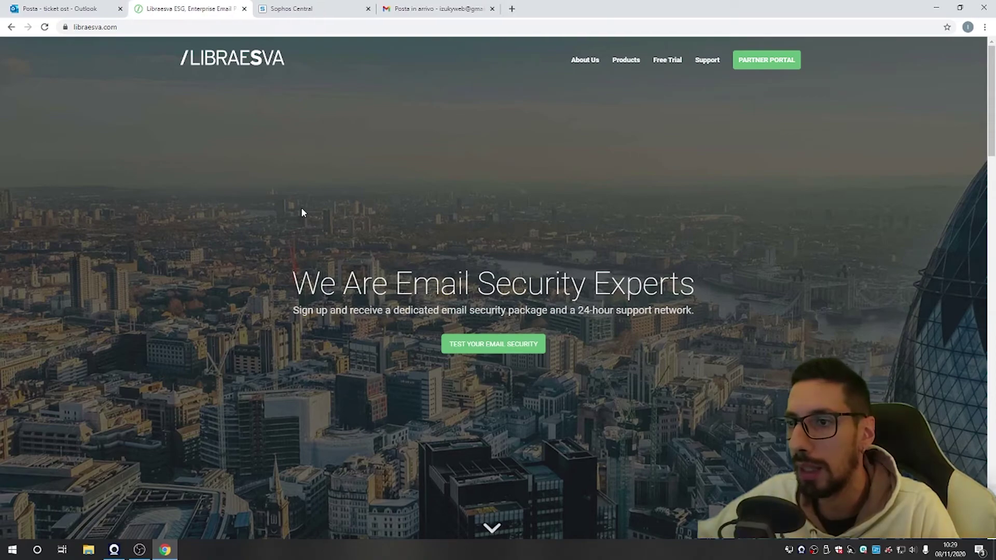
scroll(302, 211, "down", 15)
scroll(394, 221, "up", 4)
left_click(429, 228)
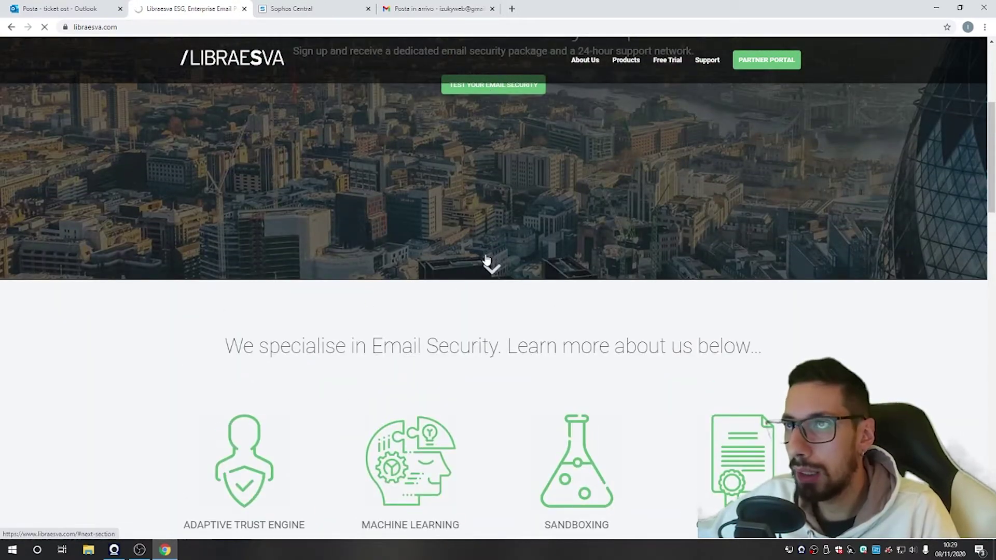
scroll(501, 241, "down", 10)
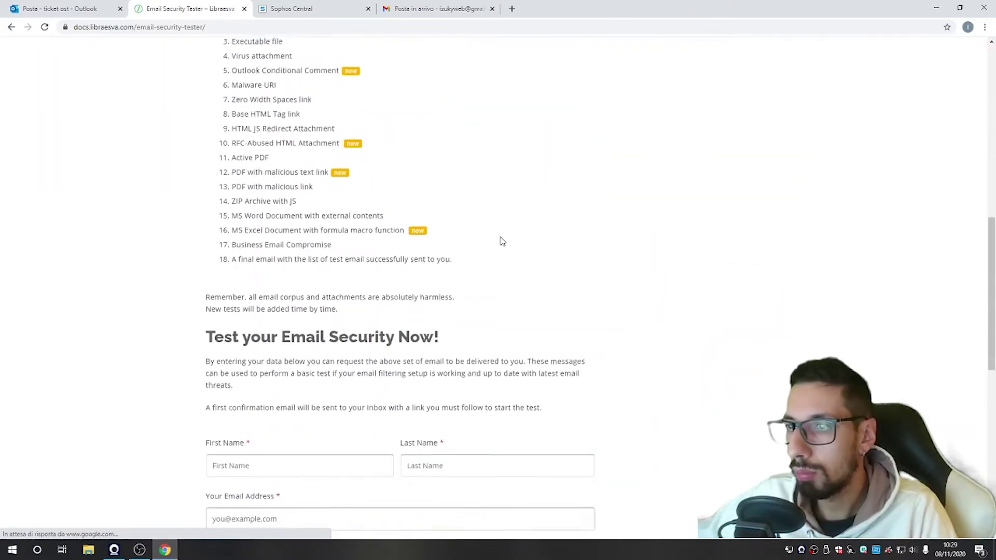
scroll(373, 218, "up", 3)
left_click_drag(231, 207, 295, 209)
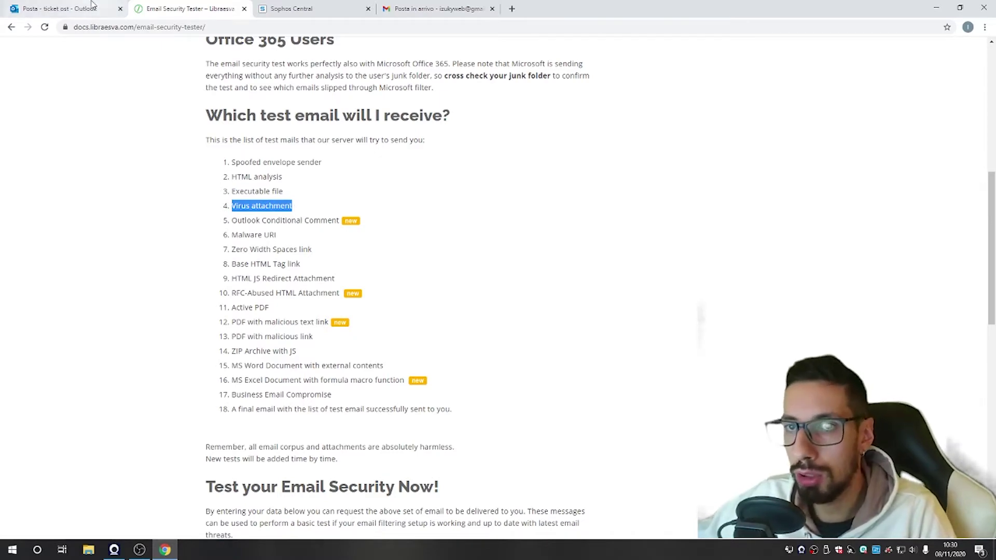
Step: Back in Outlook, open the "5. Outlook conditional comment test" email and read its Conditional Comment section
left_click(91, 5)
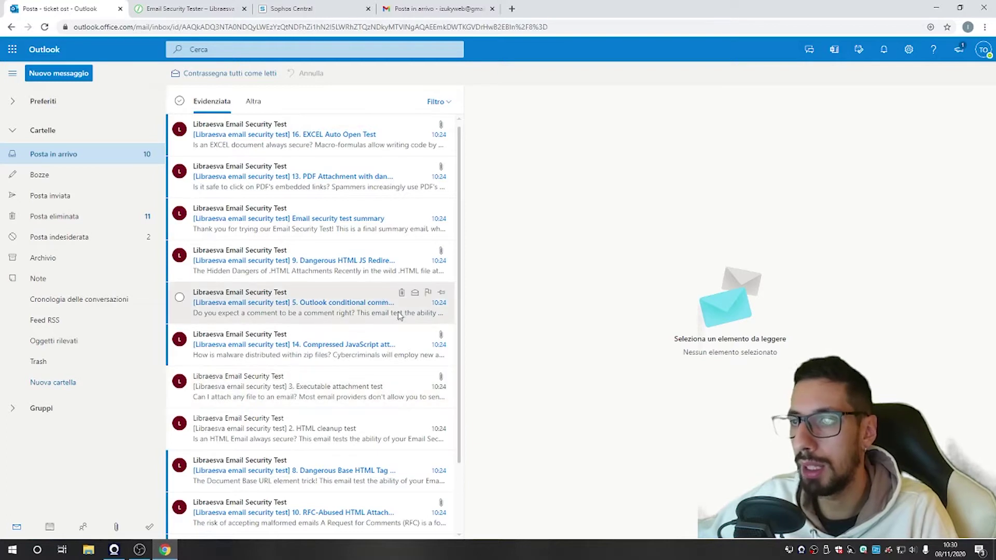
left_click(338, 294)
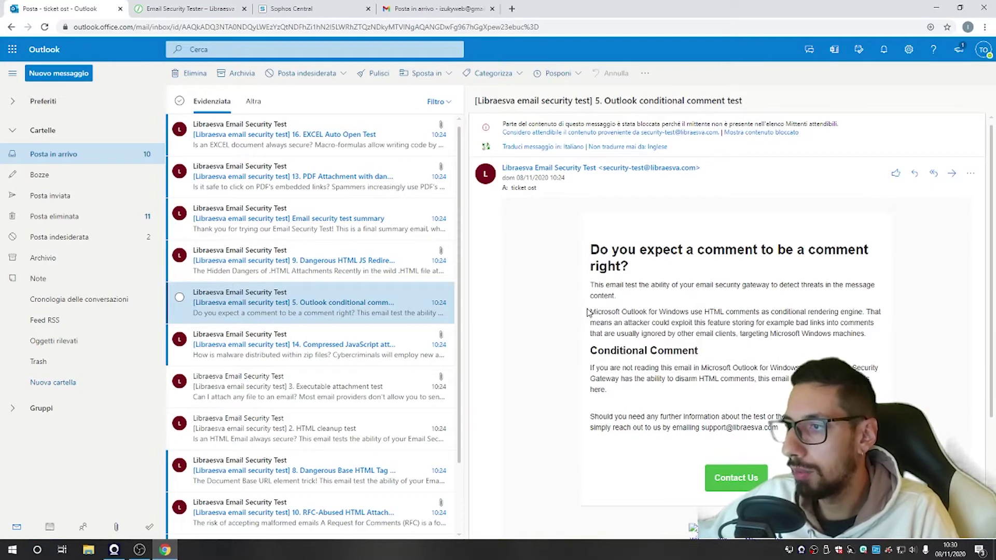
left_click_drag(587, 311, 690, 313)
left_click_drag(589, 351, 720, 357)
left_click(619, 353)
left_click_drag(620, 353, 649, 380)
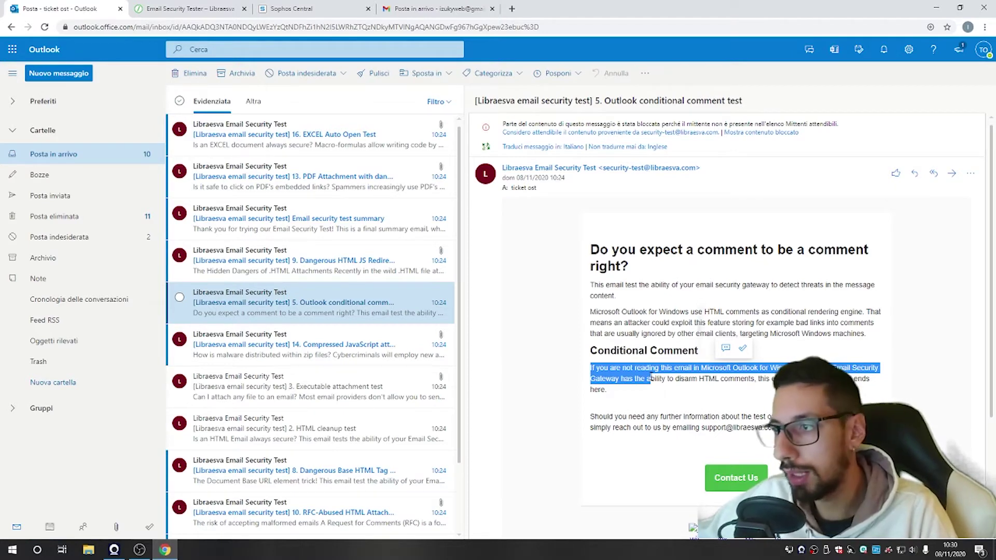
left_click(650, 377)
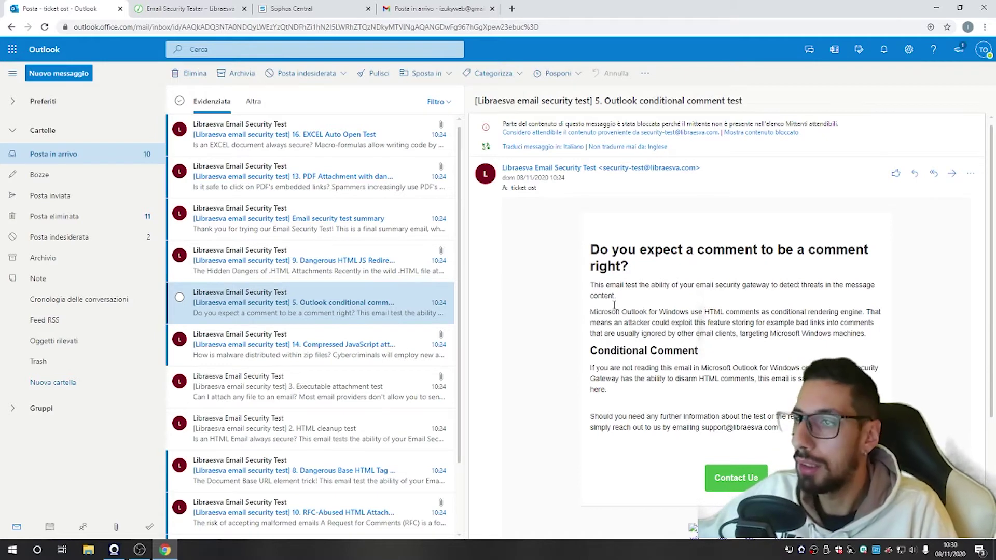
Step: Open the "6. Dangerous html link test" email, follow its potentially dangerous link, and close the page it opens
scroll(369, 322, "down", 2)
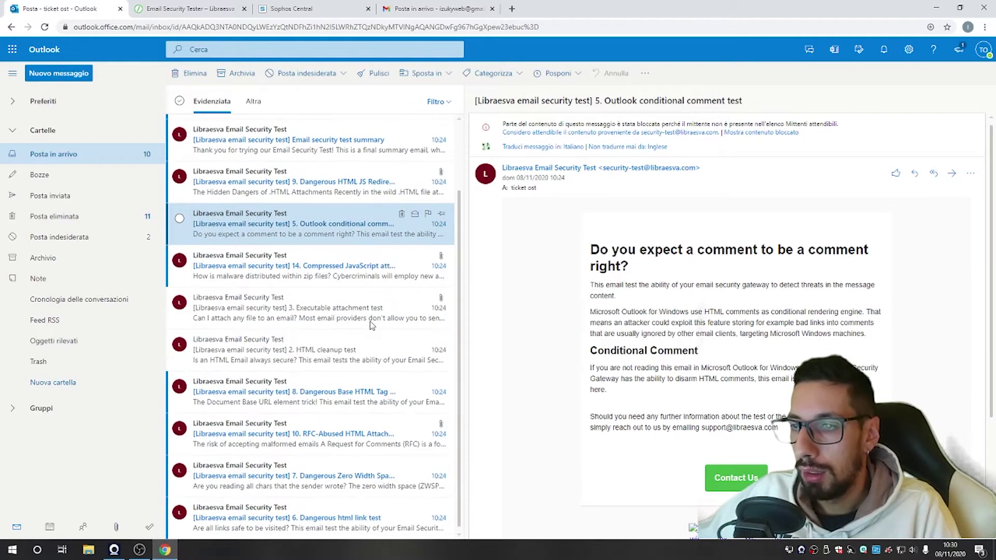
left_click(363, 519)
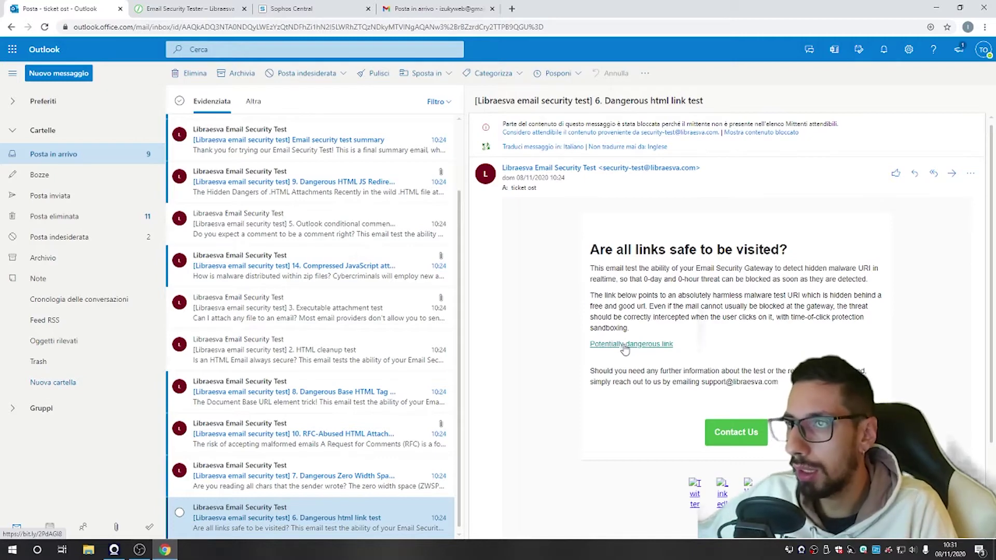
left_click(624, 347)
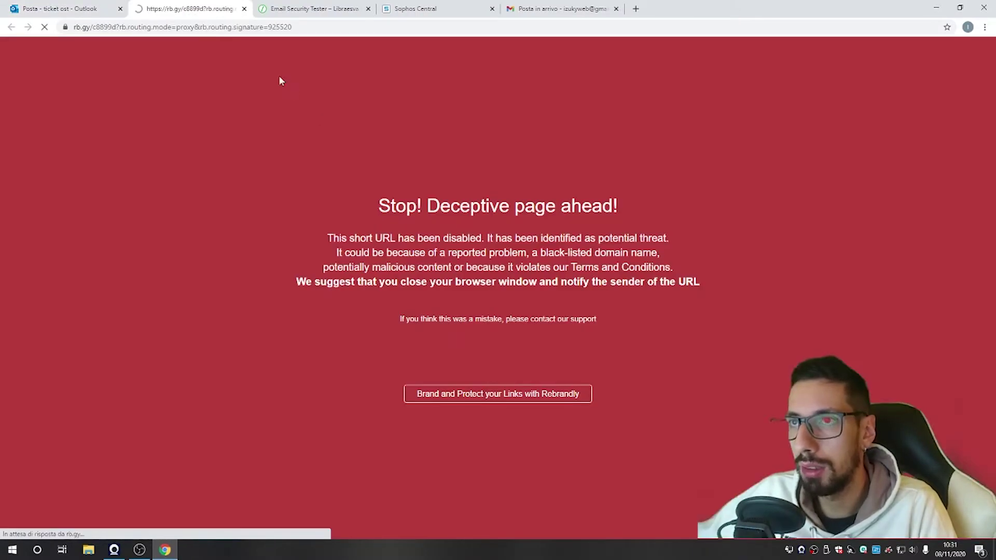
left_click(245, 9)
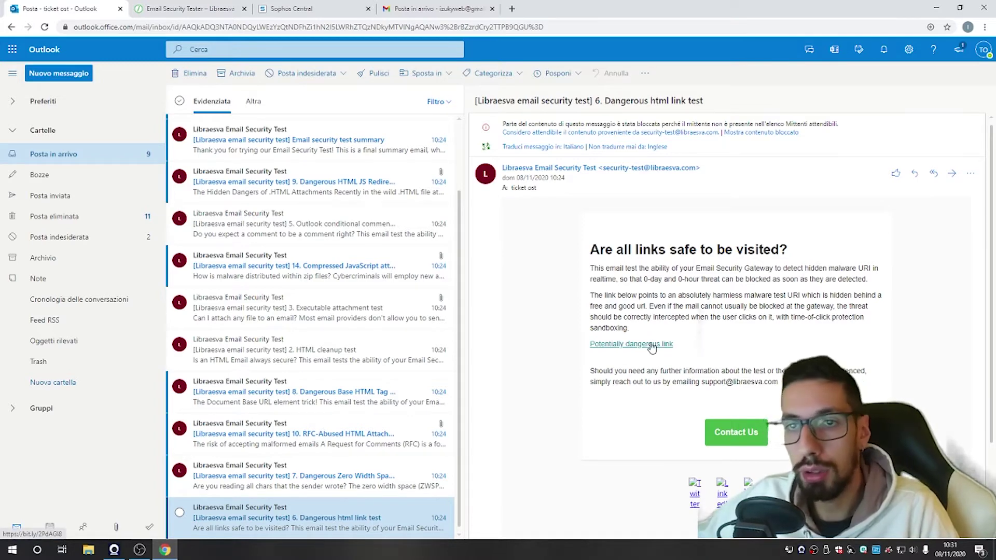
Step: Open the test emails 7, 8 and 9 in turn, ending with the HTML attachment of test 9
left_click(445, 473)
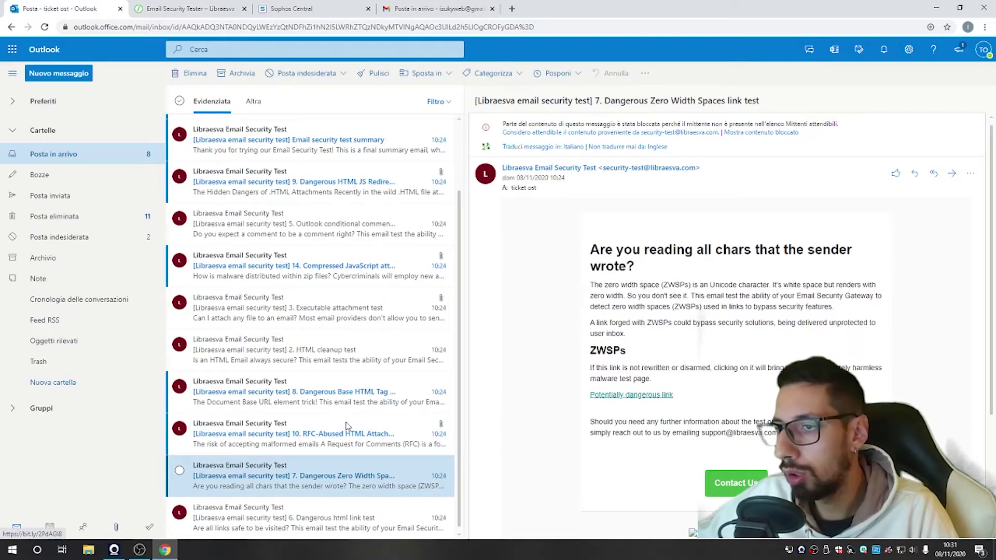
left_click(358, 392)
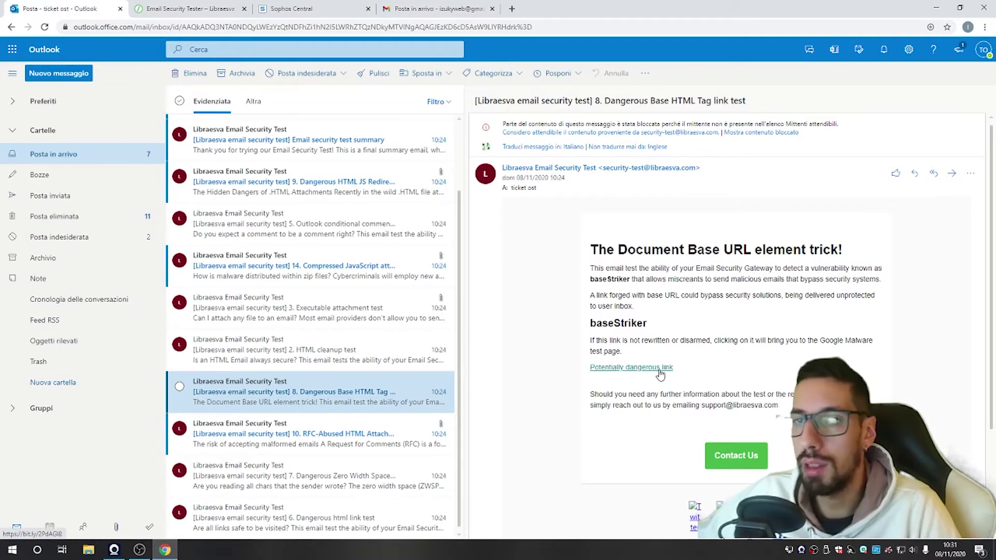
scroll(337, 238, "up", 1)
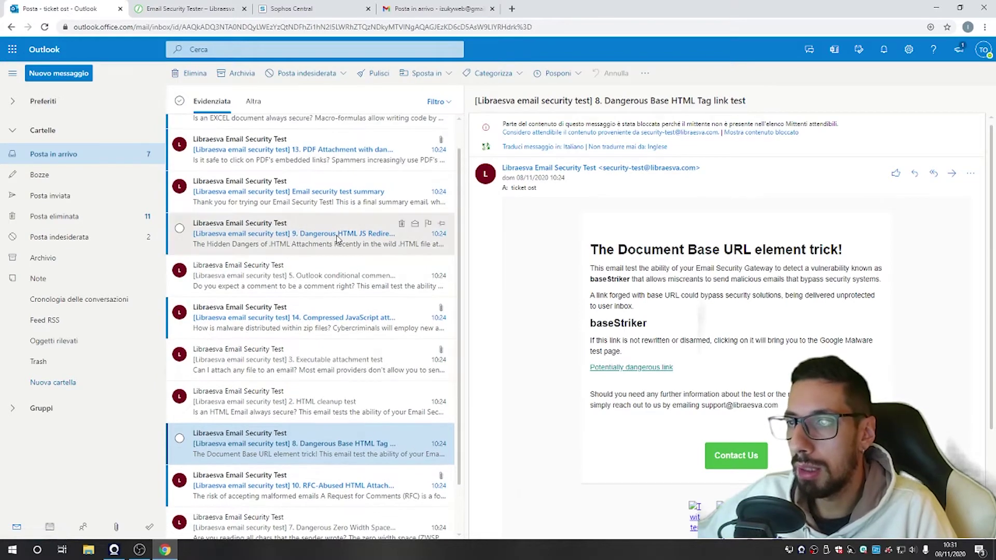
left_click(337, 238)
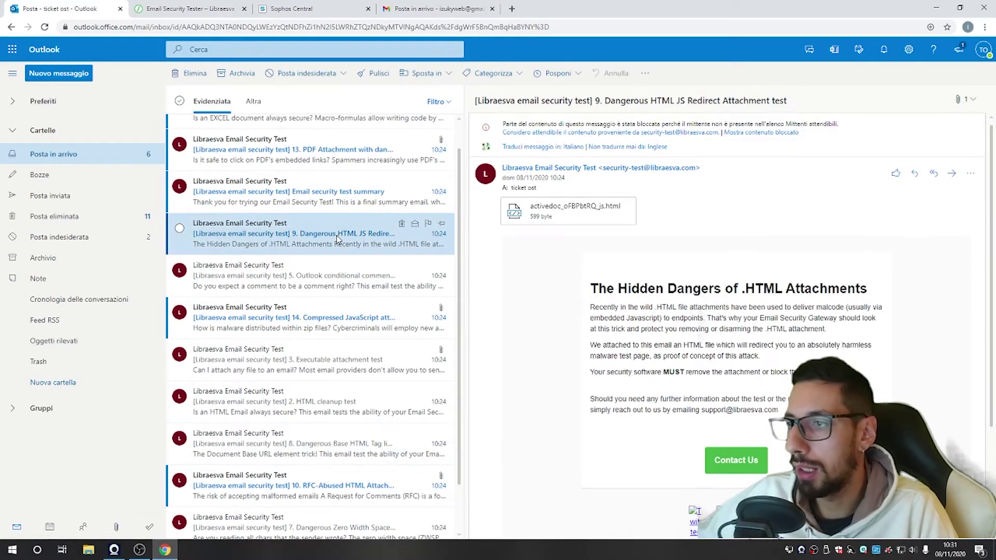
left_click(565, 217)
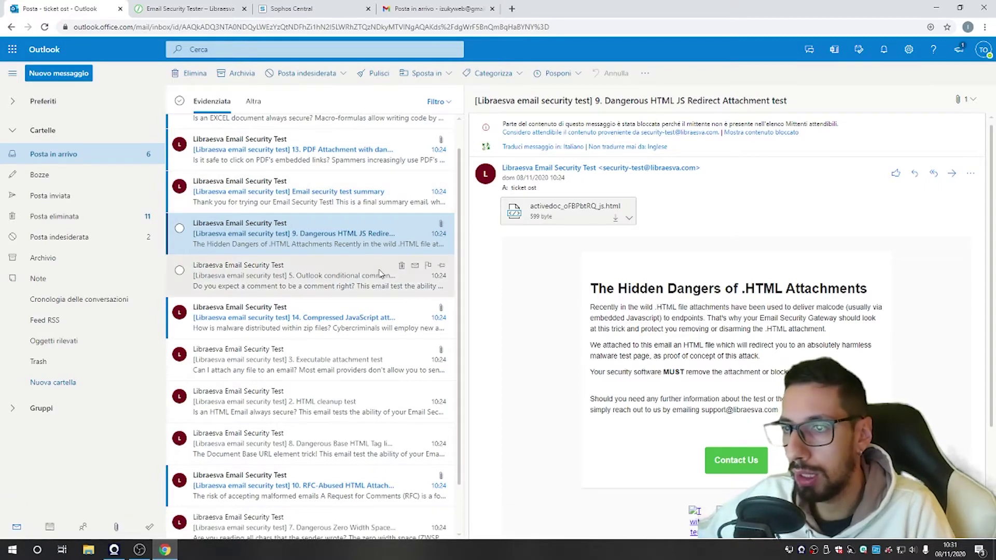
Step: Open the "10. RFC-Abused HTML Attachment test" email and read the sentence about what the security software must do
scroll(381, 264, "down", 1)
left_click(356, 446)
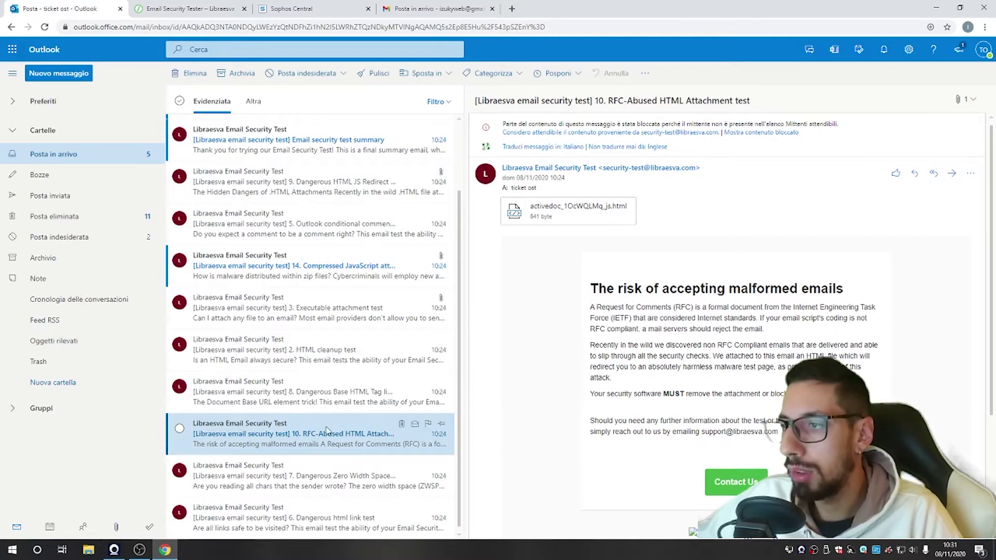
left_click_drag(639, 394, 704, 390)
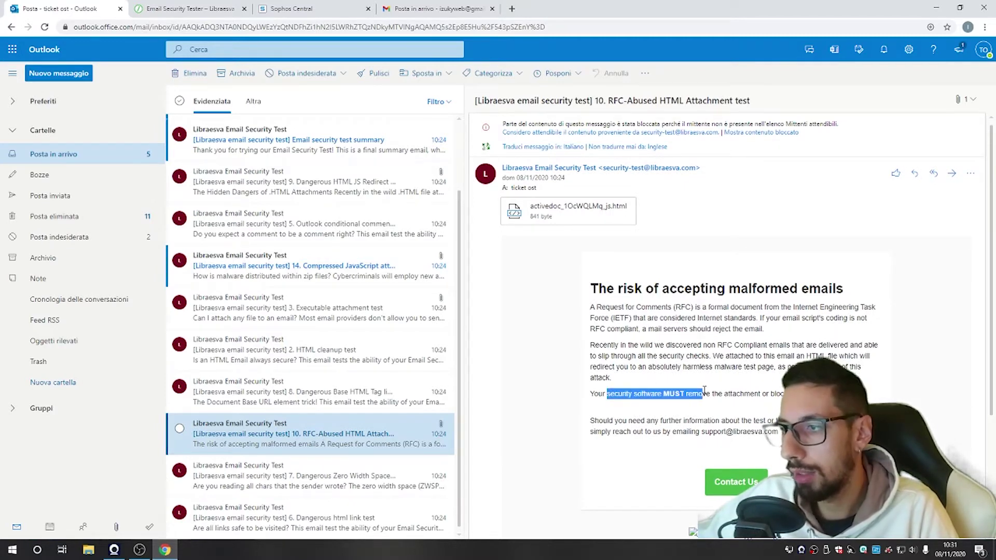
left_click(704, 390)
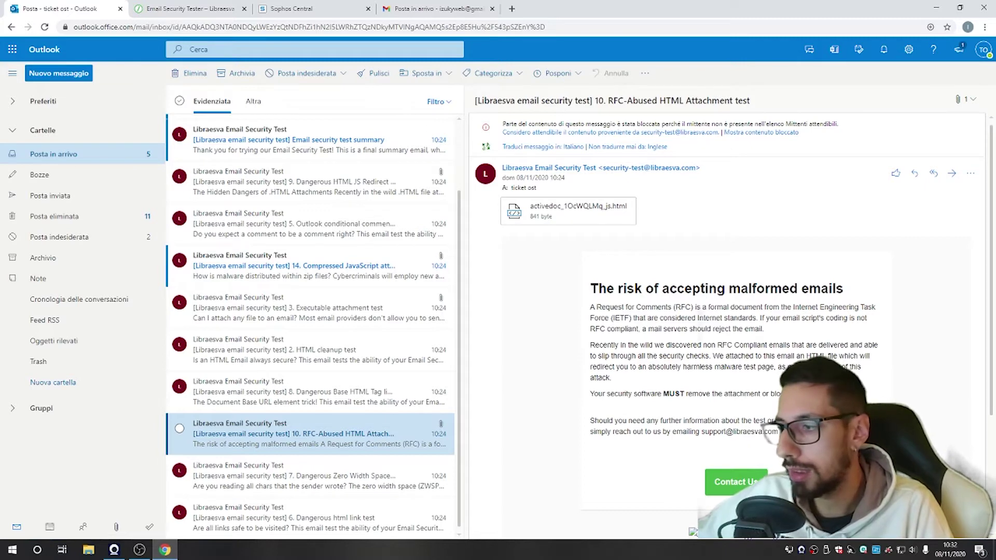
Step: Check the protection status in ESET Internet Security and close its window
left_click(864, 549)
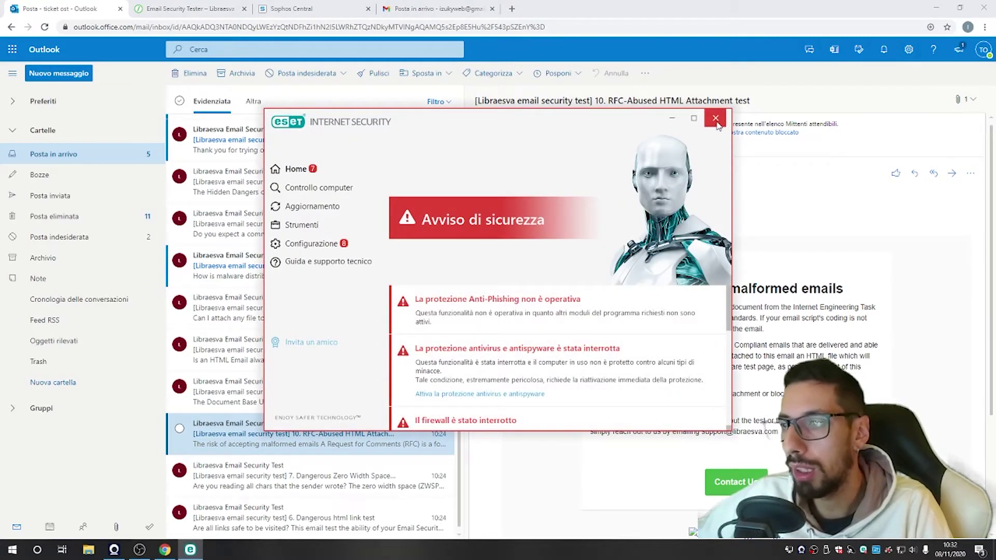
left_click(715, 118)
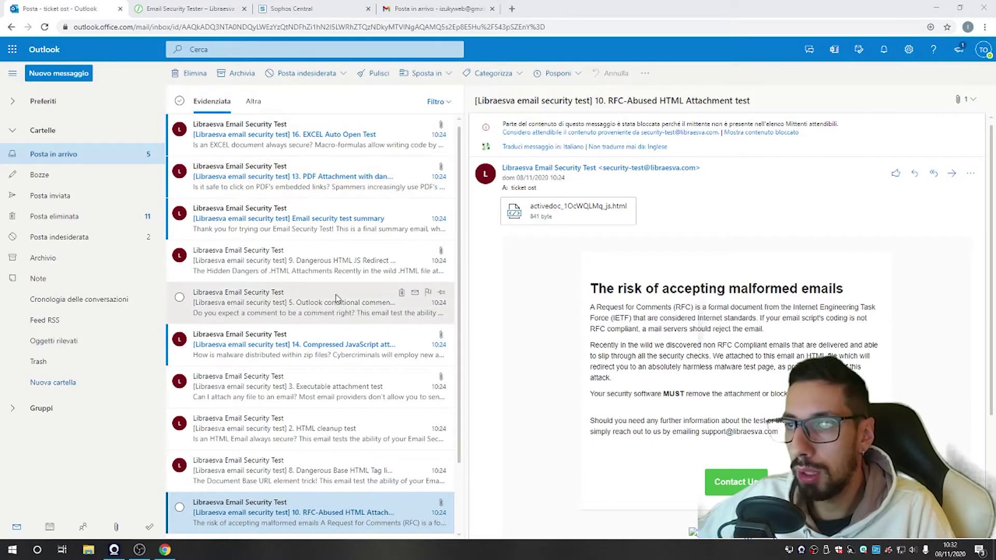
Step: Find test 11, "Active PDF", in the test list on Libraesva's Email Security Tester page
left_click(187, 8)
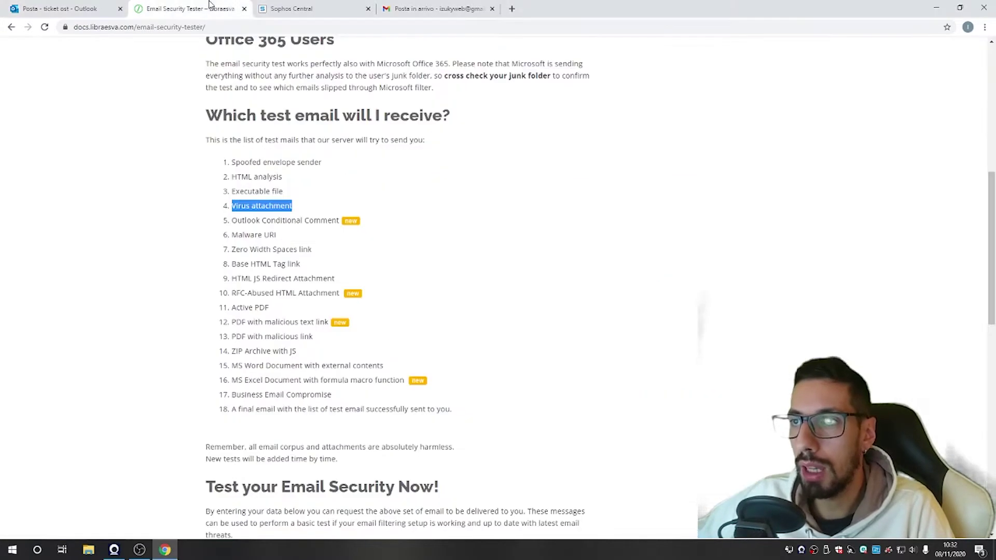
left_click(249, 248)
left_click_drag(232, 308, 282, 309)
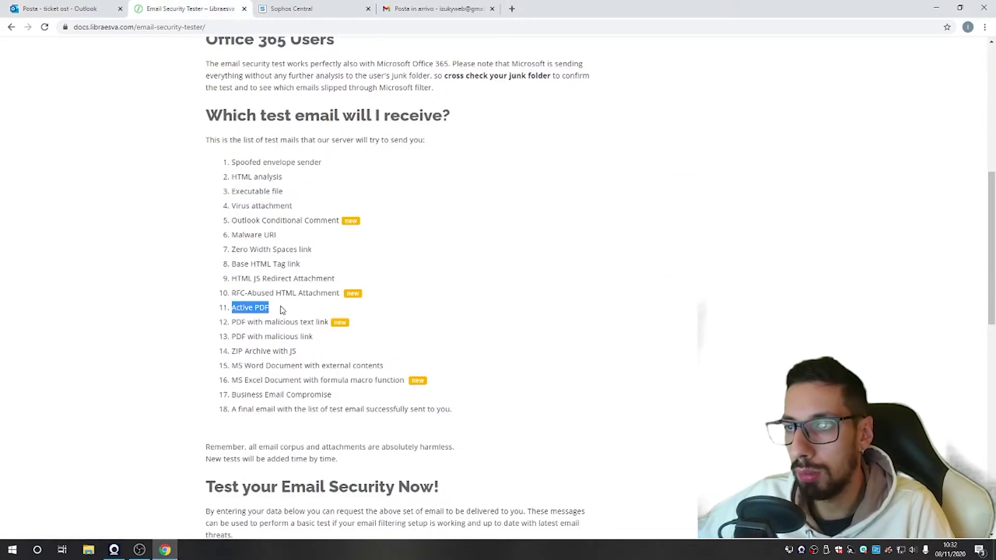
Step: Back in Outlook, open the "12. PDF Attachment with dangerous text link test" email in the junk folder and read its description
key("ctrl+shift+Tab")
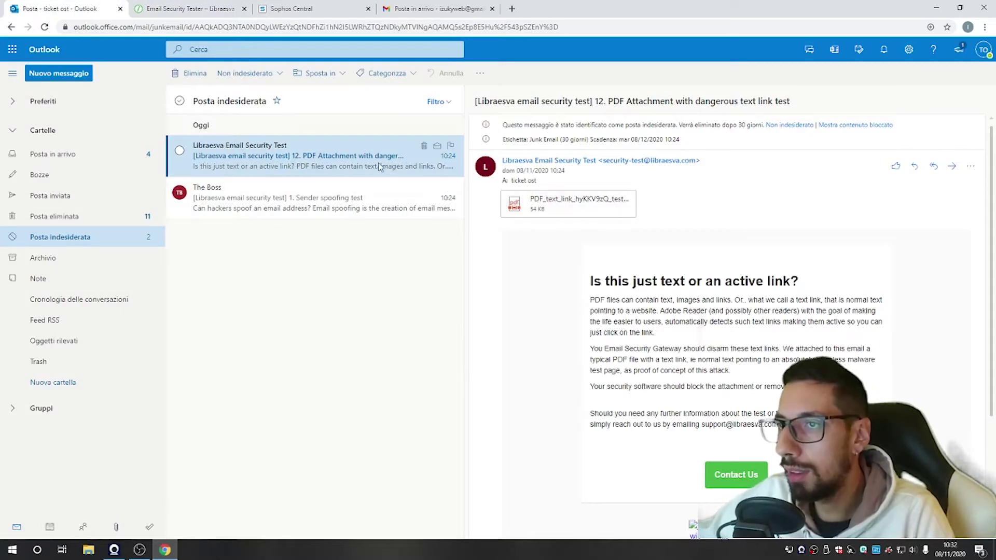
left_click_drag(594, 301, 661, 301)
left_click(669, 337)
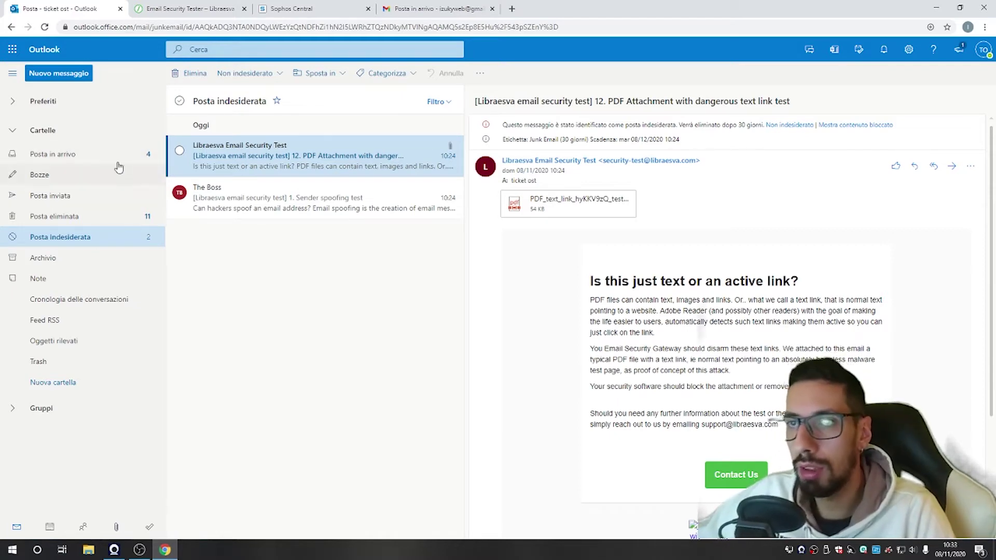
Step: Return to the inbox and find test 13, "PDF with malicious link", in the Email Security Tester page's list
left_click(70, 155)
left_click(196, 4)
left_click_drag(227, 336, 304, 336)
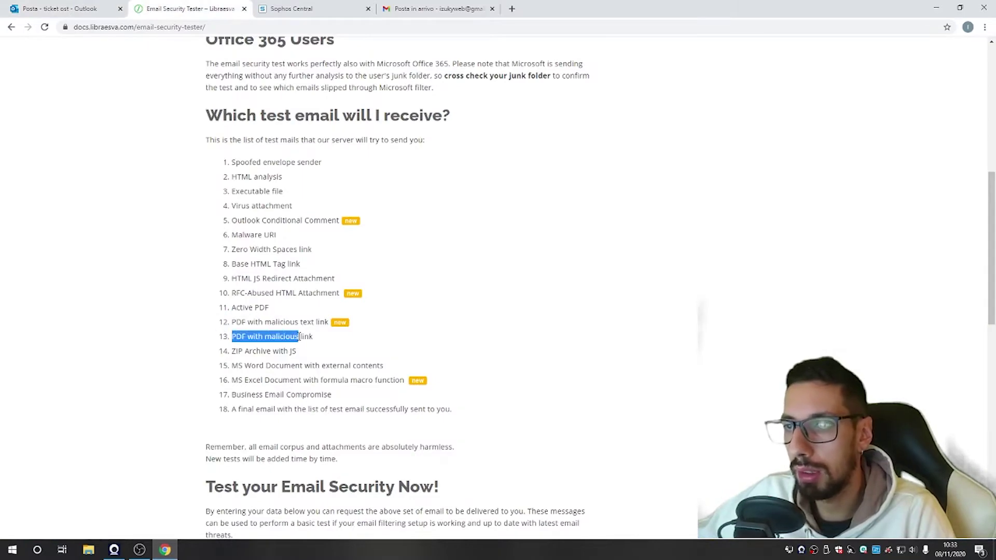
Step: In Outlook, open the test 13 email, preview its PDF attachment as far as the View Now link, and close the preview
left_click(61, 9)
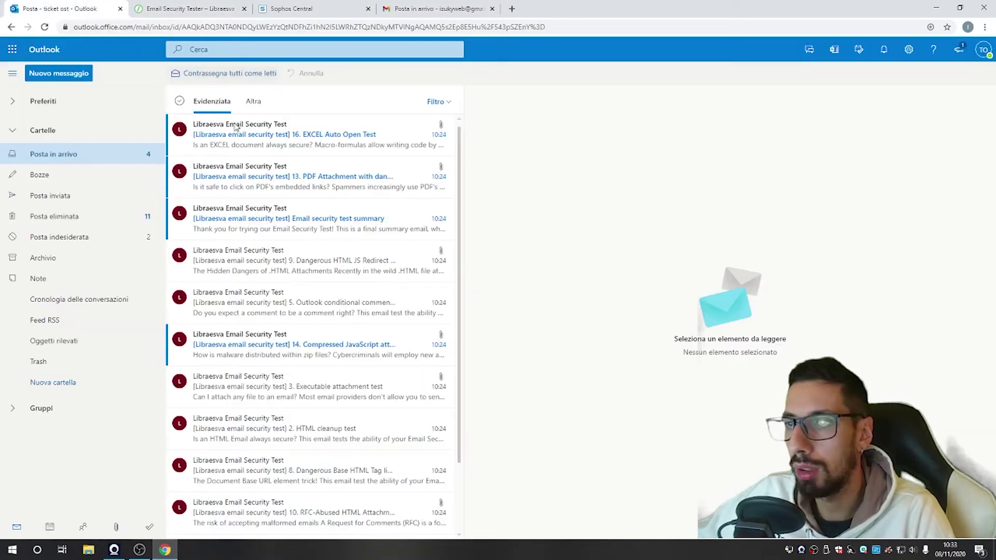
left_click(311, 176)
left_click(524, 205)
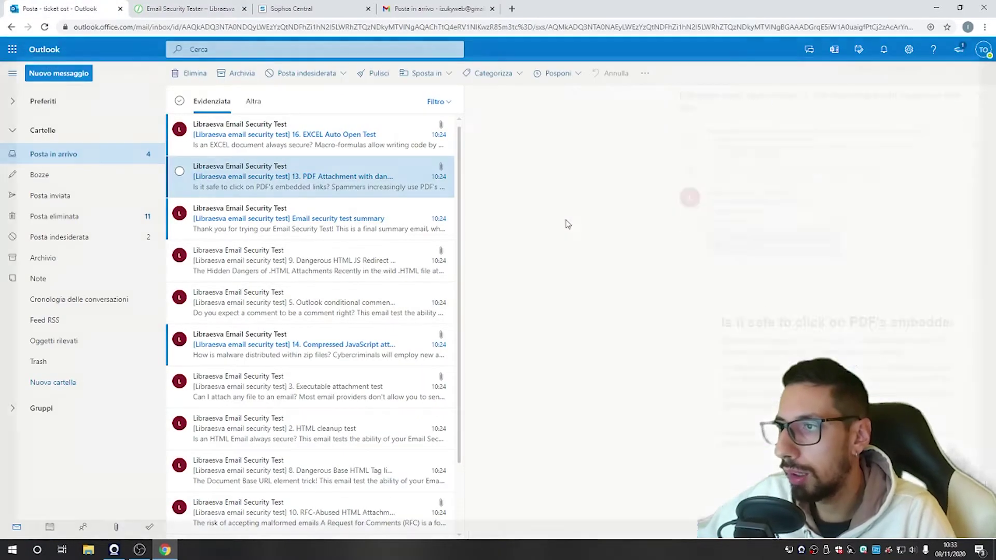
scroll(363, 282, "down", 5)
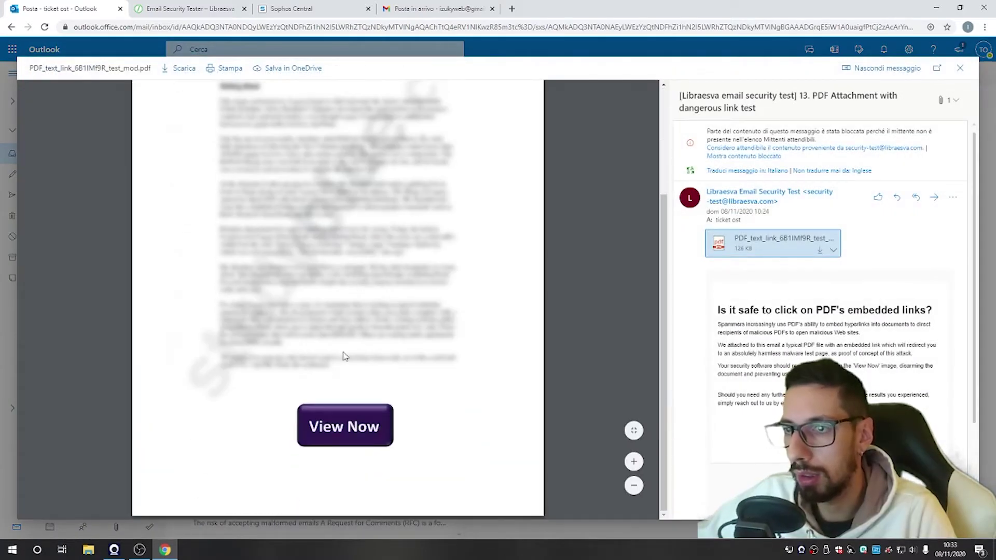
scroll(311, 254, "up", 2)
scroll(363, 414, "down", 2)
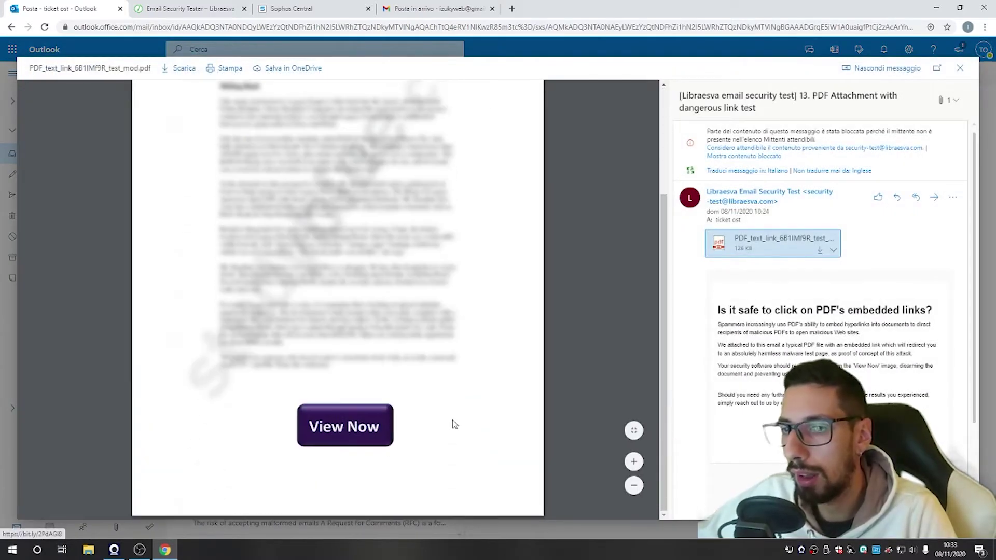
key("Escape")
Step: Open the "14. Compressed JavaScript attachment test" email, inspect harmless-popup.js in its ZIP attachment, and close the archive
left_click(363, 348)
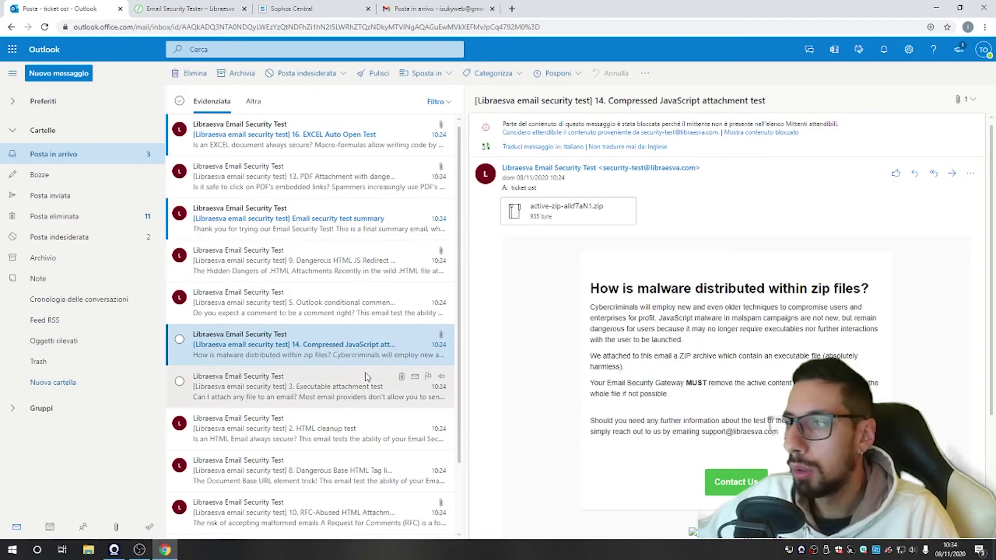
left_click(581, 222)
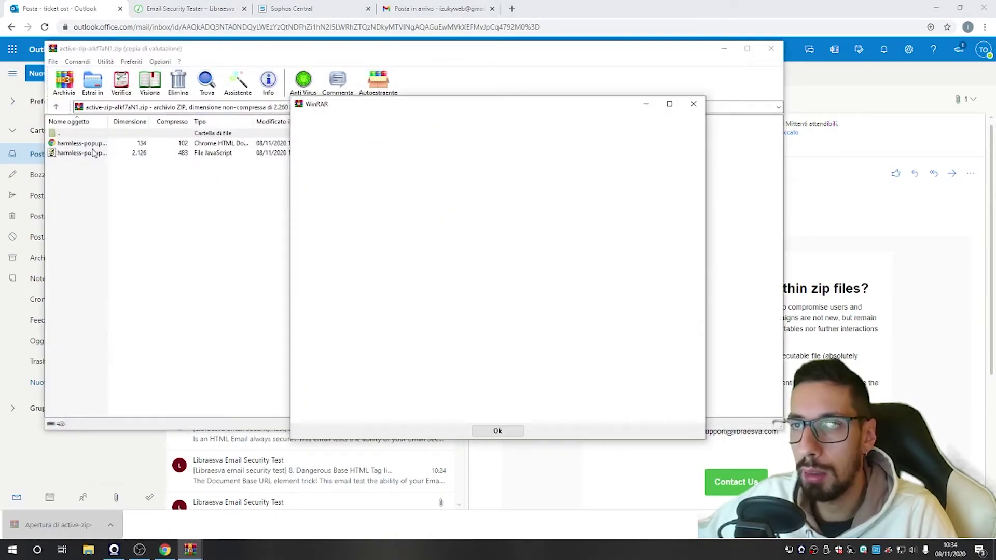
left_click(94, 153)
left_click_drag(106, 126, 166, 126)
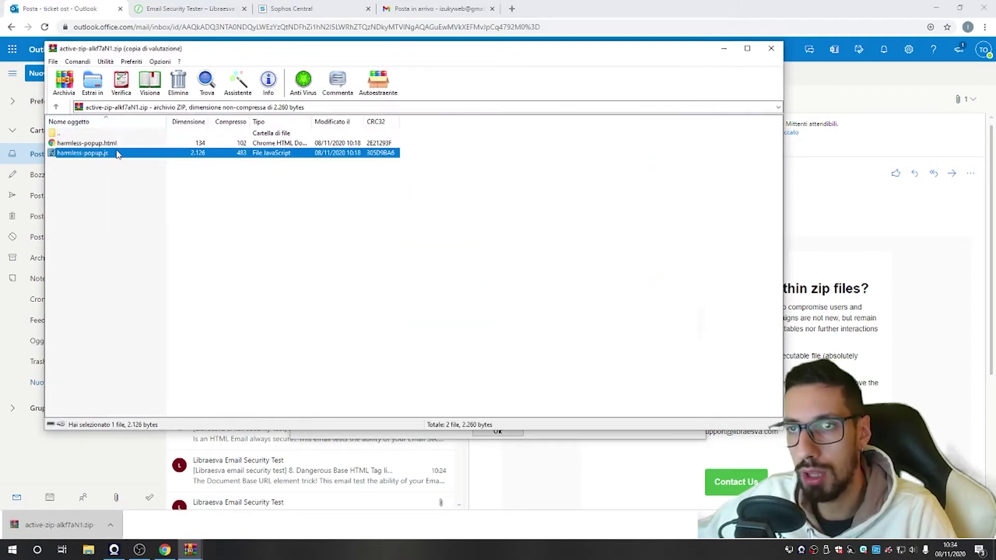
left_click(771, 48)
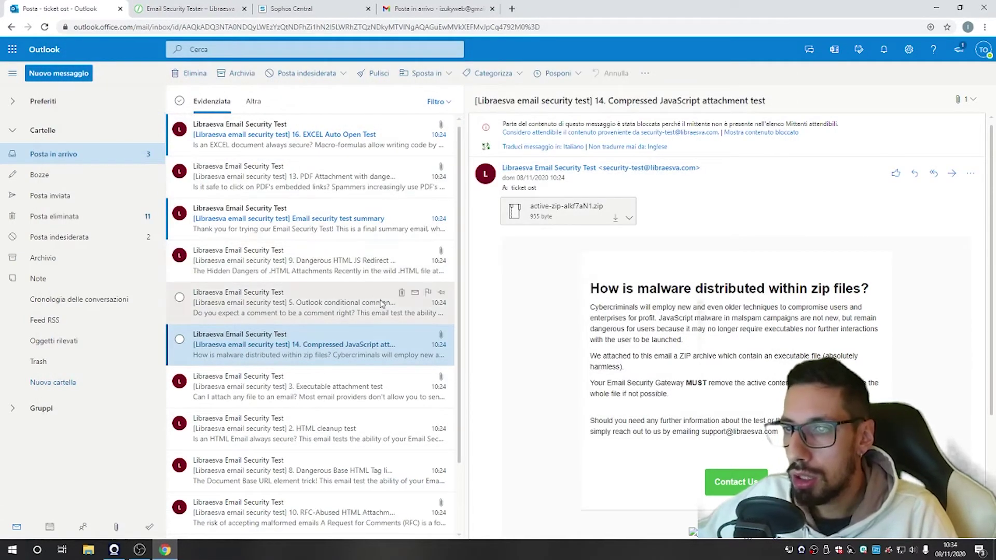
Step: Check the inbox and junk folder for test 15, and find "MS Word Document with external contents" in the tester page's list
scroll(363, 311, "down", 1)
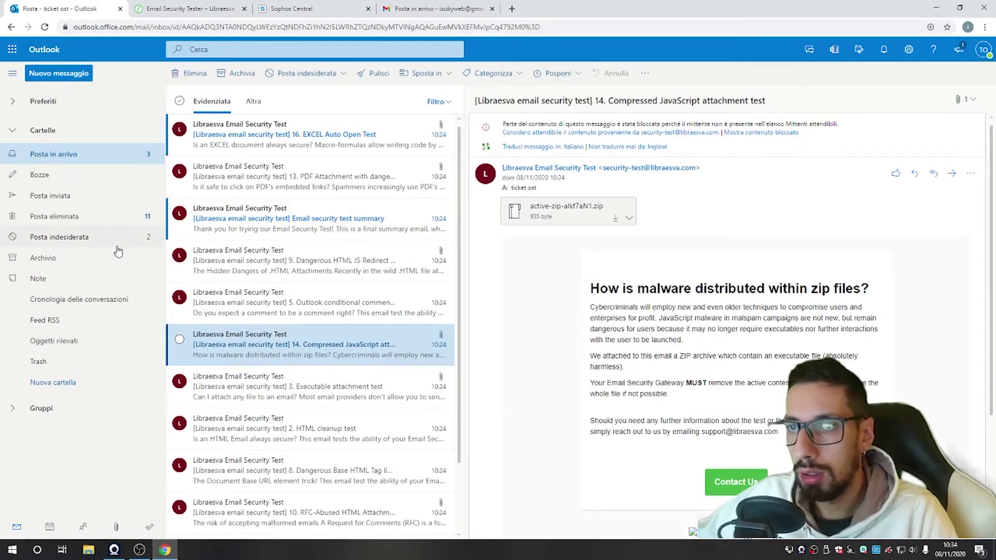
left_click(127, 241)
key("ctrl+Tab")
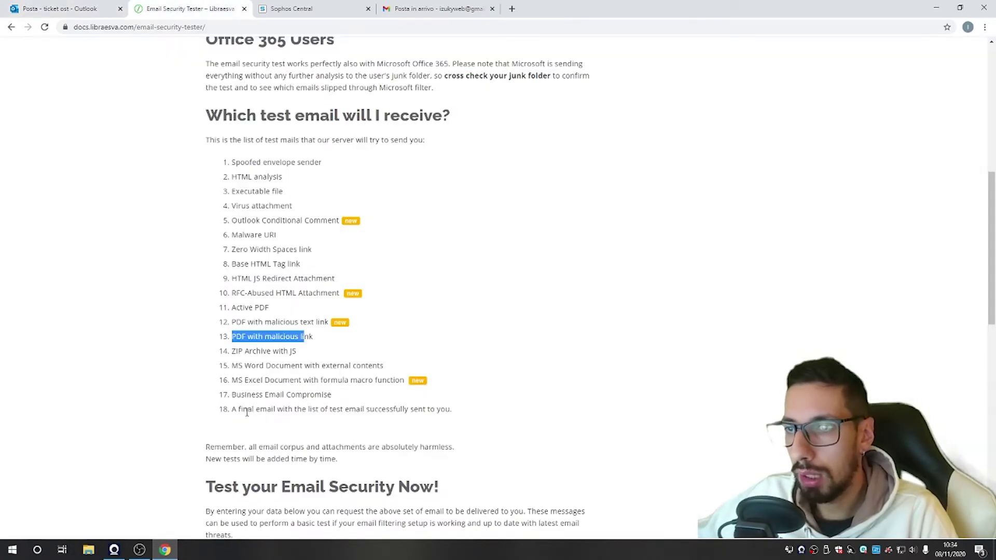
left_click_drag(237, 366, 385, 372)
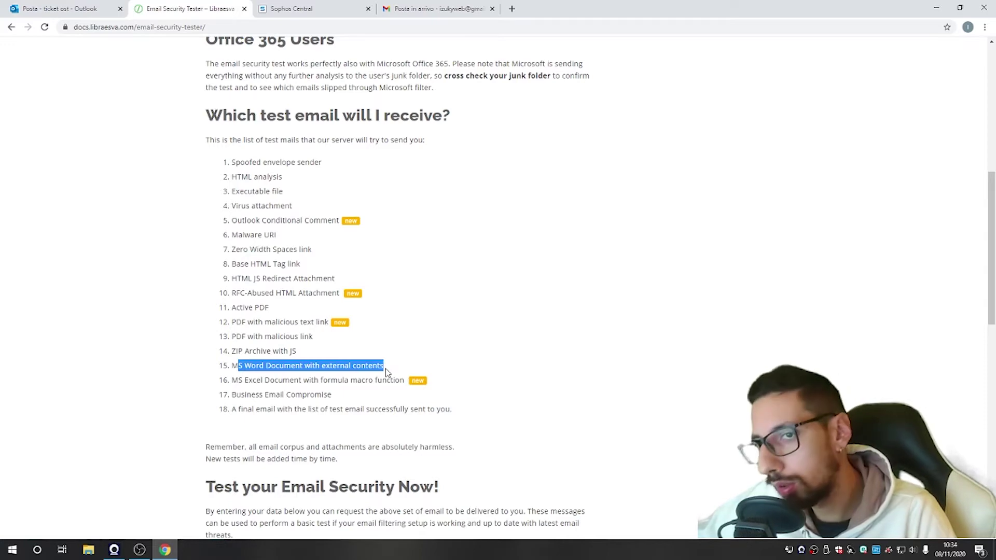
left_click(384, 372)
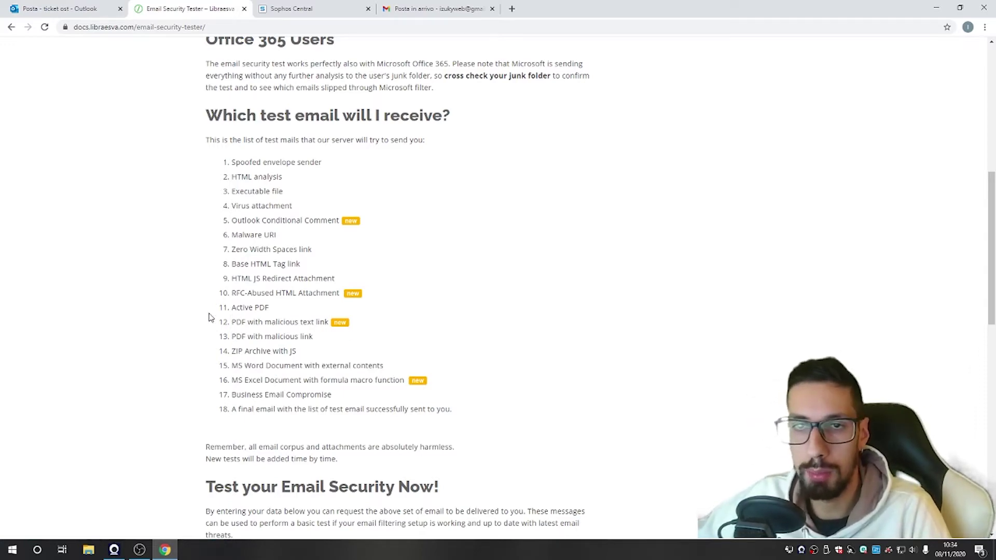
Step: Back in Outlook, open the "16. EXCEL Auto Open Test" email and read its explanation of macro-formulas
key("ctrl+shift+Tab")
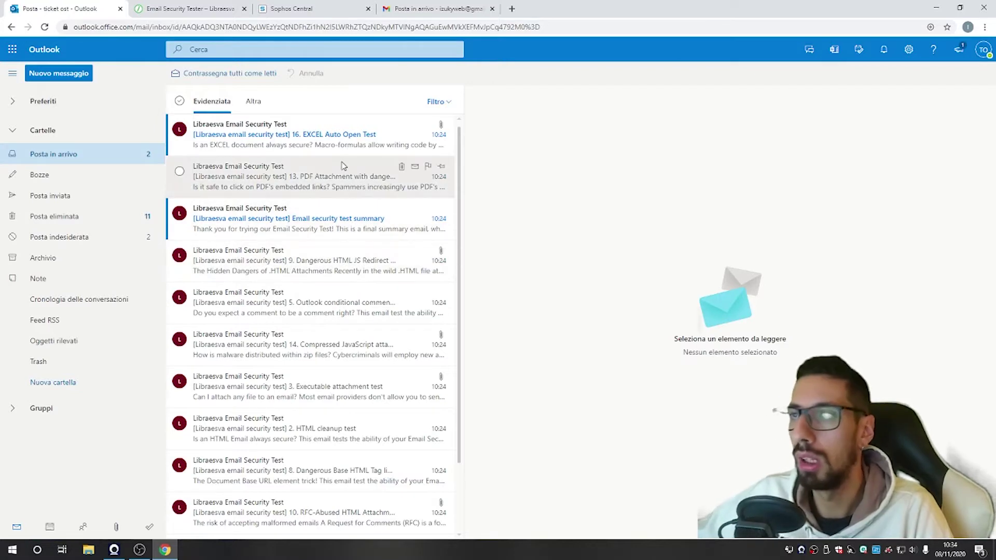
left_click(329, 150)
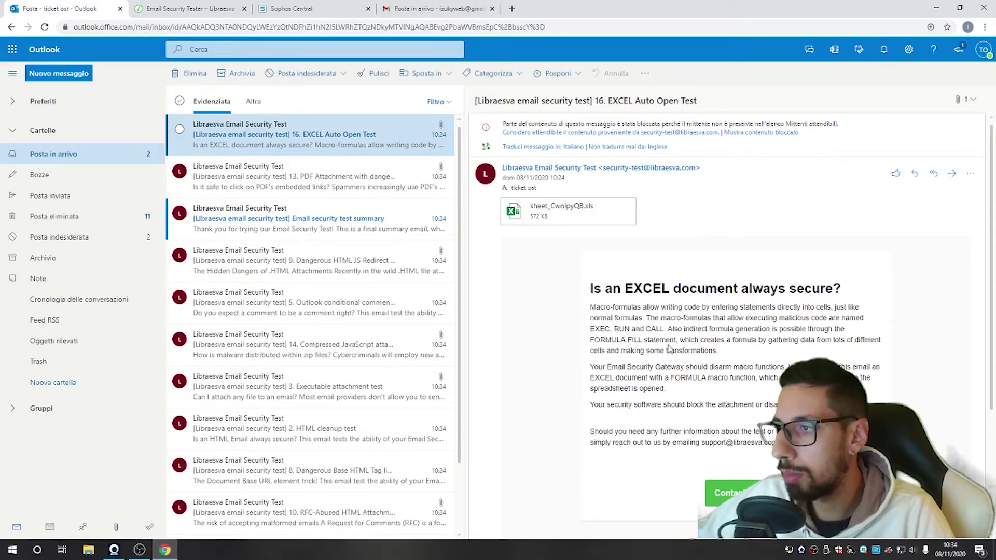
left_click_drag(595, 307, 666, 318)
Step: Preview the XLS spreadsheet attached to the test 16 email, close the preview, and download the file
left_click(565, 210)
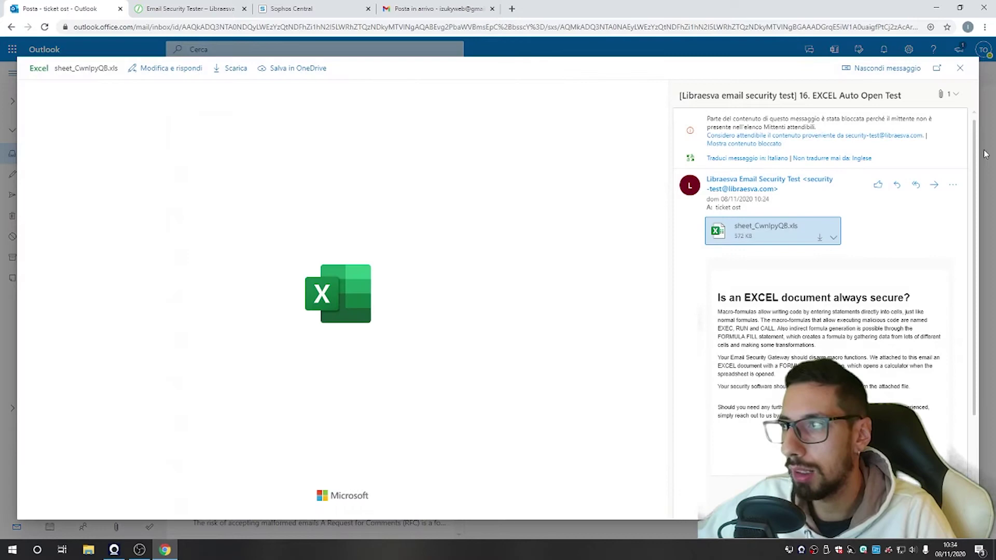
left_click(960, 68)
left_click(614, 219)
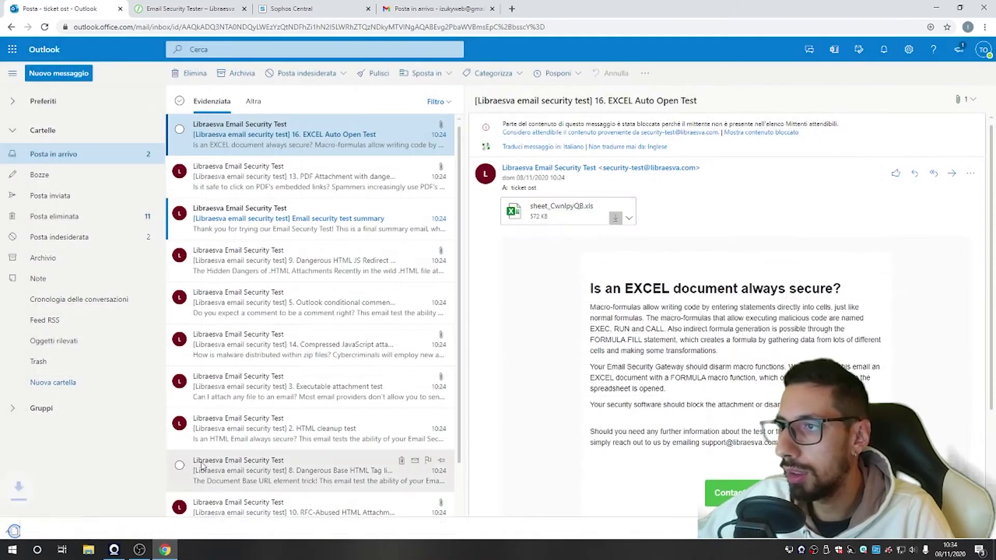
Step: Preview the XLS attachment again, dismiss the privacy notice, and return to the email to read its FORMULA macro description
left_click(540, 213)
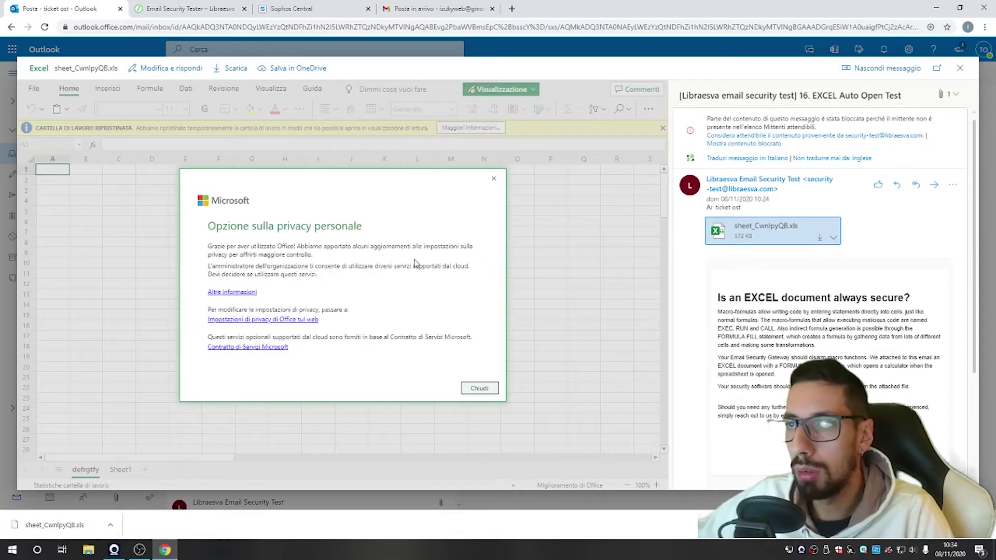
left_click(474, 387)
key("Escape")
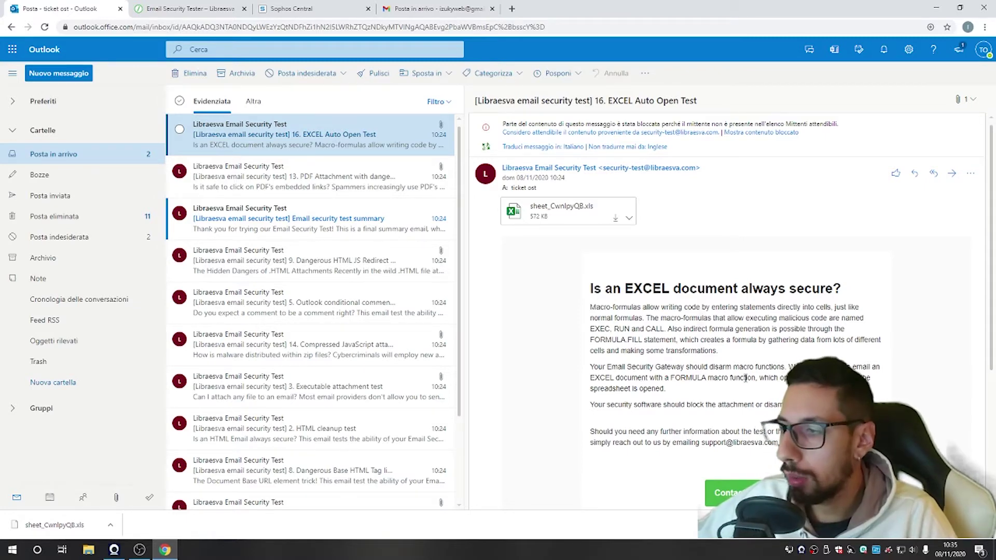
left_click_drag(736, 378, 665, 389)
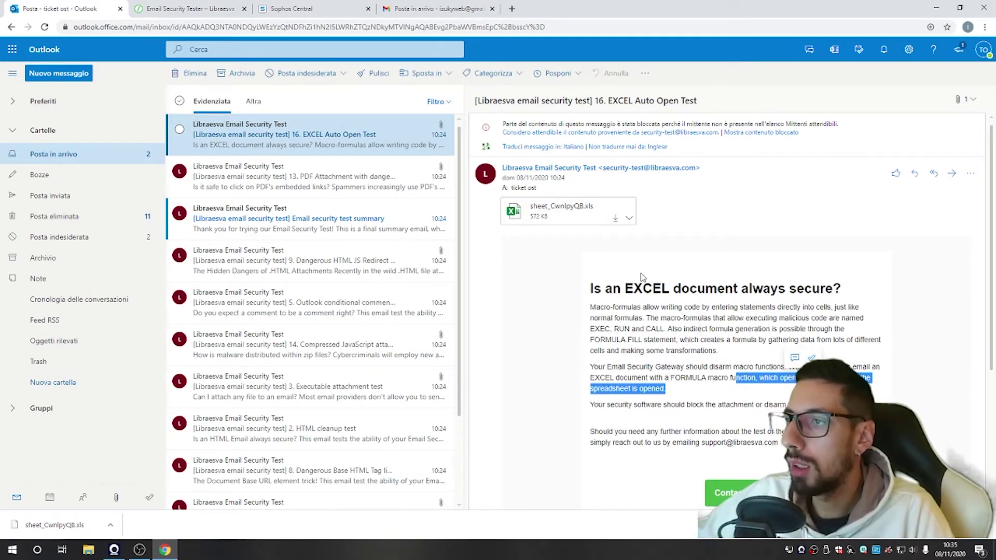
left_click(651, 303)
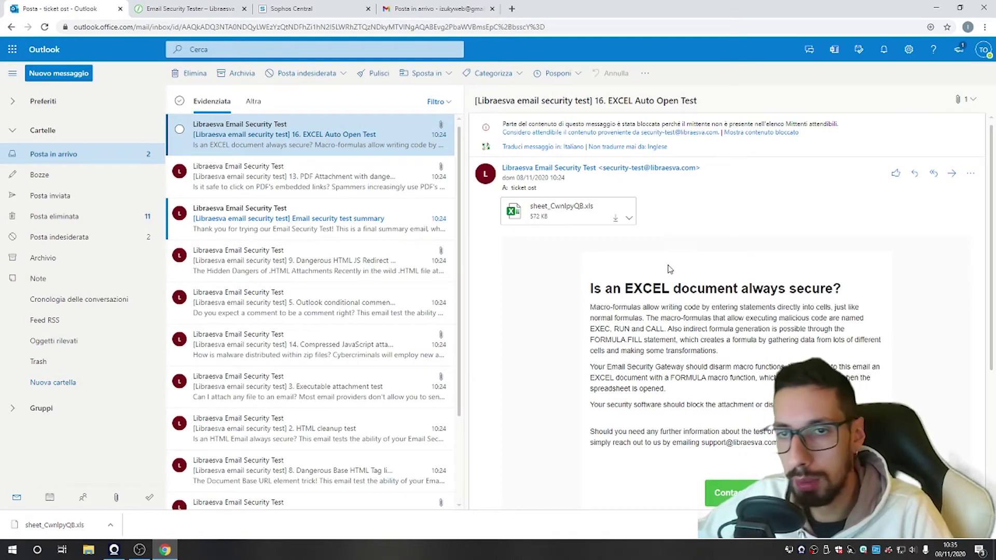
Step: Open the "Email security test summary" email and read its list of the test messages that were sent
left_click(301, 228)
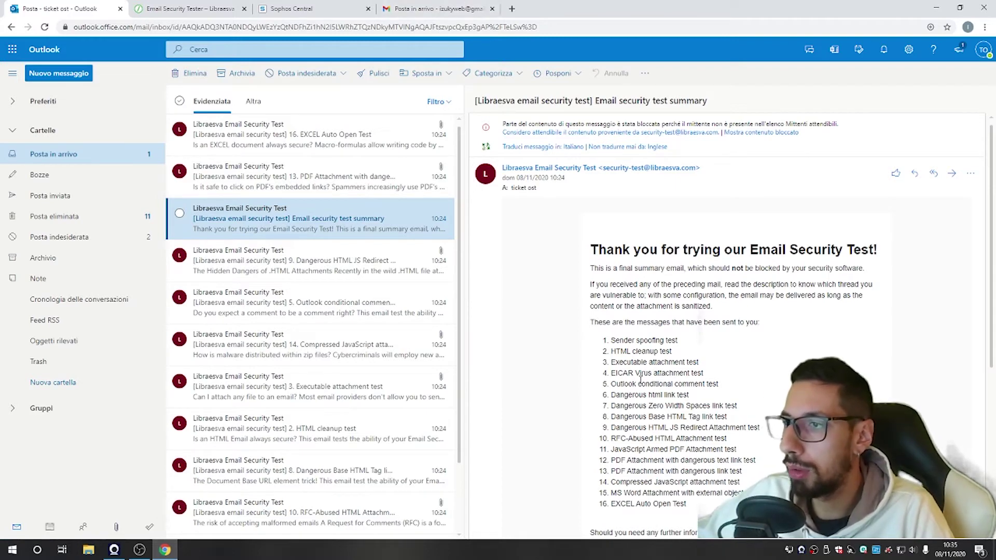
left_click(304, 259)
left_click(294, 218)
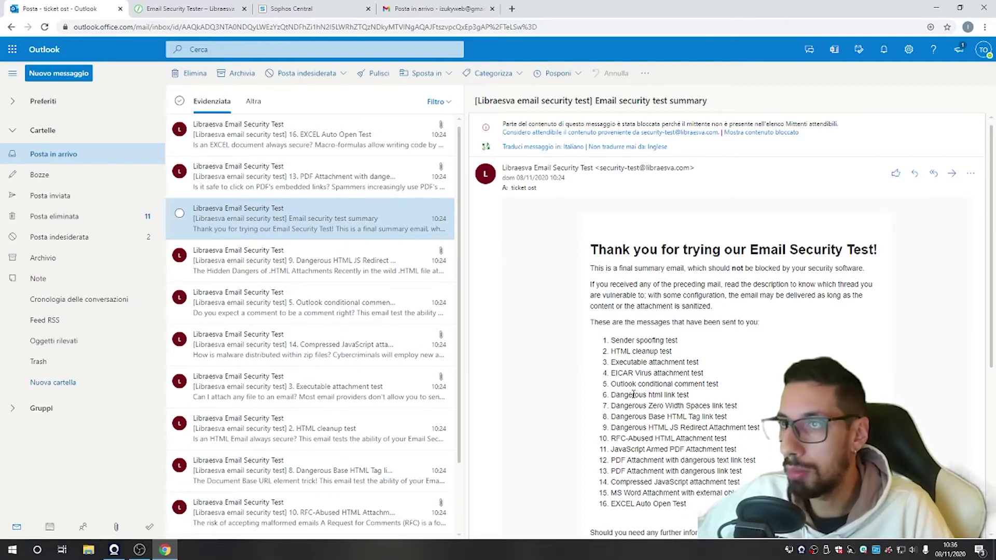
Step: Switch to Libraesva's Email Security Tester page and review how the test works, the Office 365 notes and the list of test emails
left_click(208, 11)
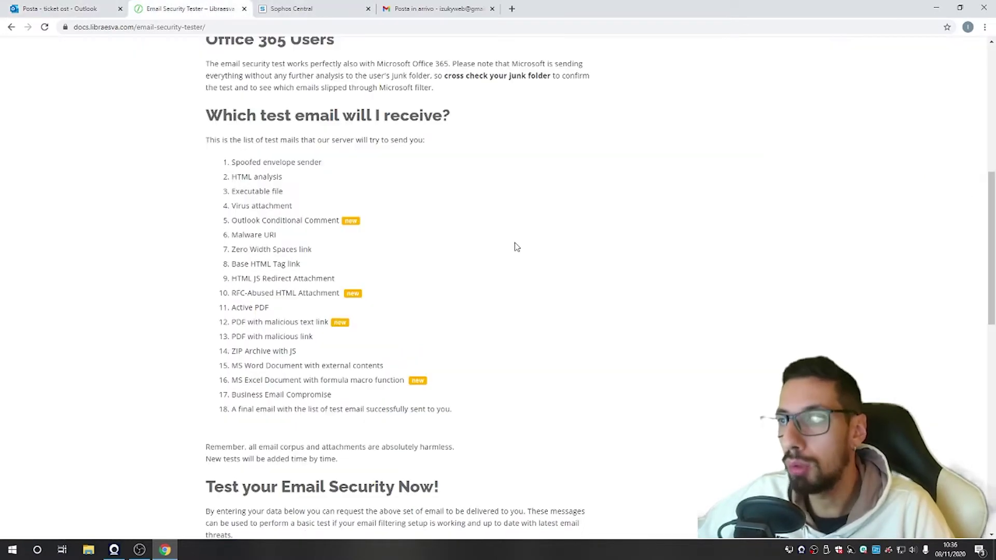
scroll(514, 246, "up", 8)
left_click_drag(404, 140, 570, 138)
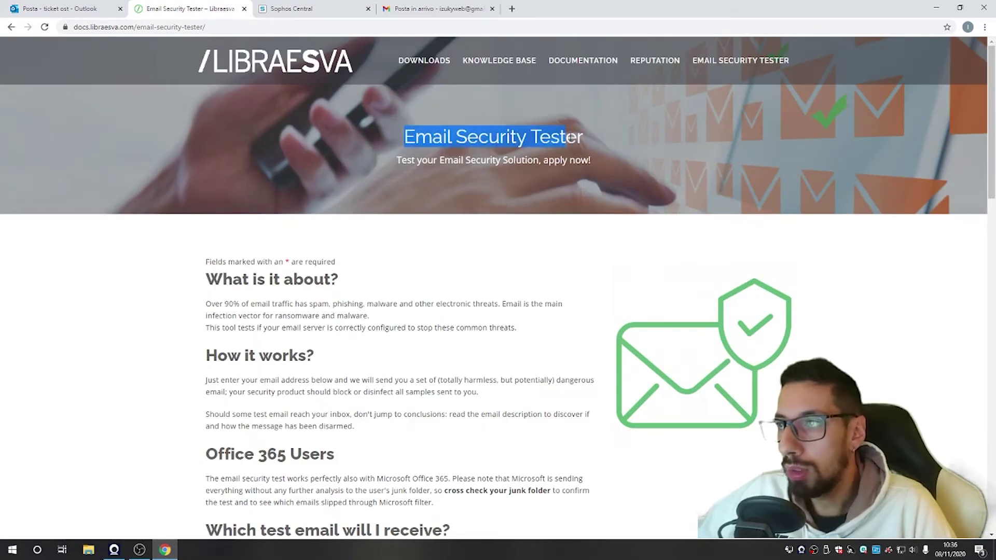
left_click(570, 137)
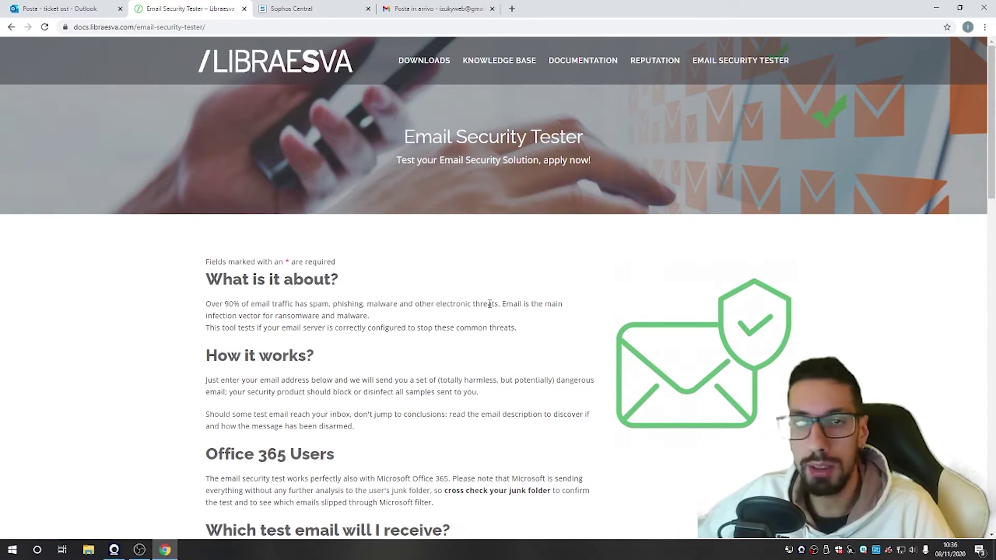
scroll(489, 303, "down", 5)
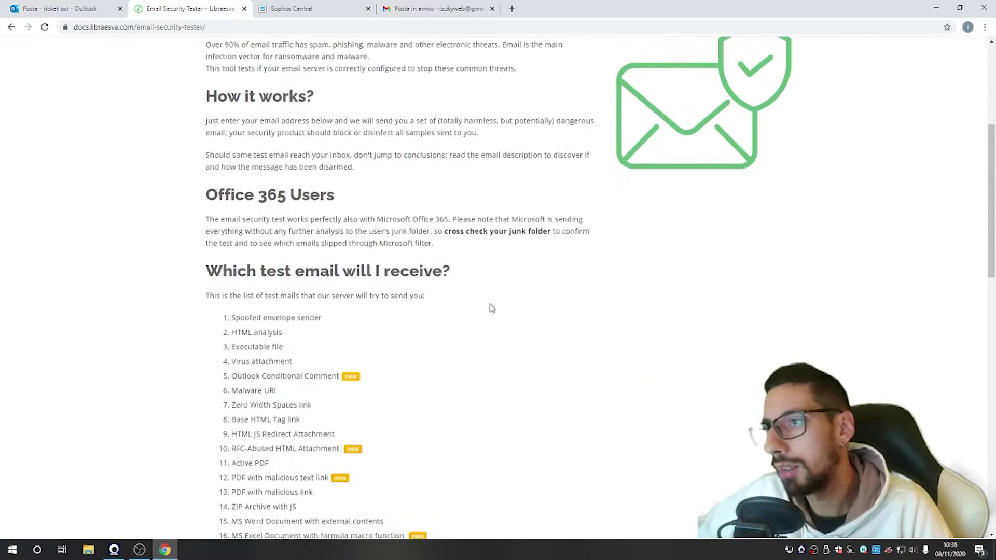
scroll(489, 305, "up", 5)
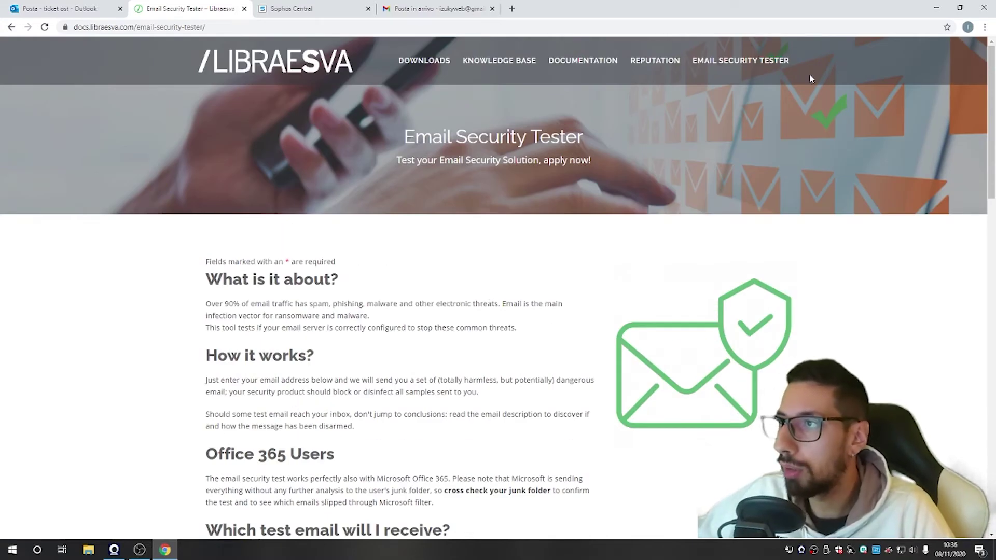
scroll(555, 299, "down", 2)
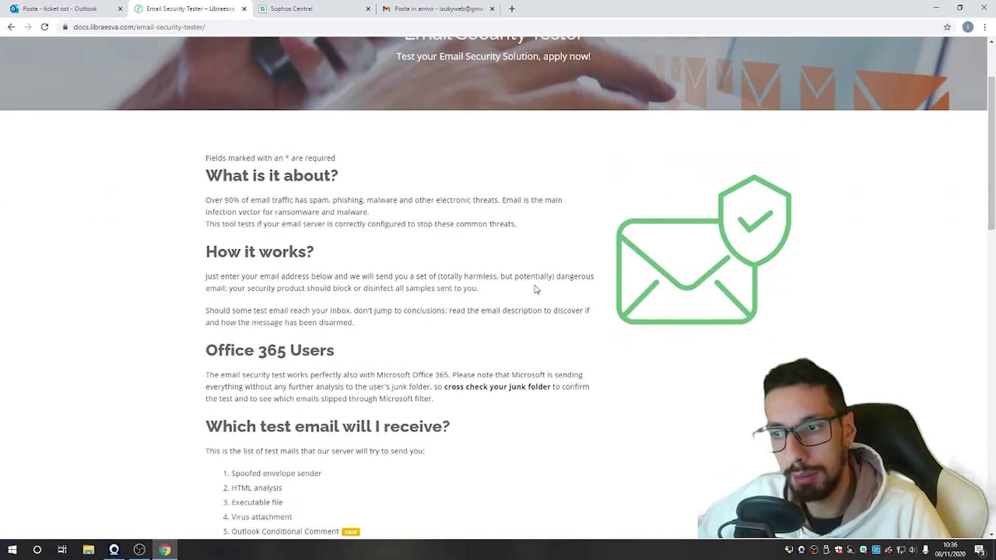
scroll(533, 285, "down", 3)
scroll(534, 286, "up", 5)
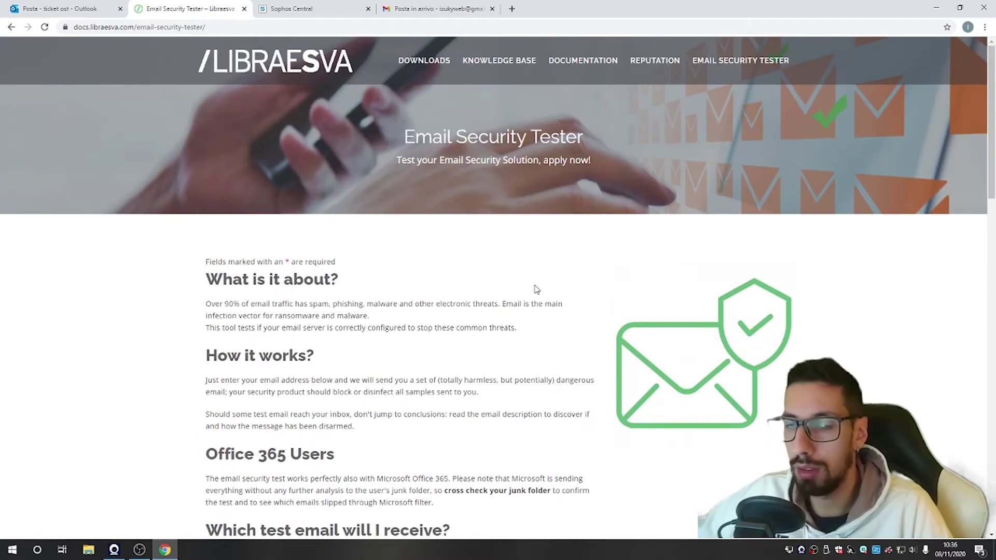
Step: Switch to Sophos Central and open the Email Gateway dashboard
left_click(293, 6)
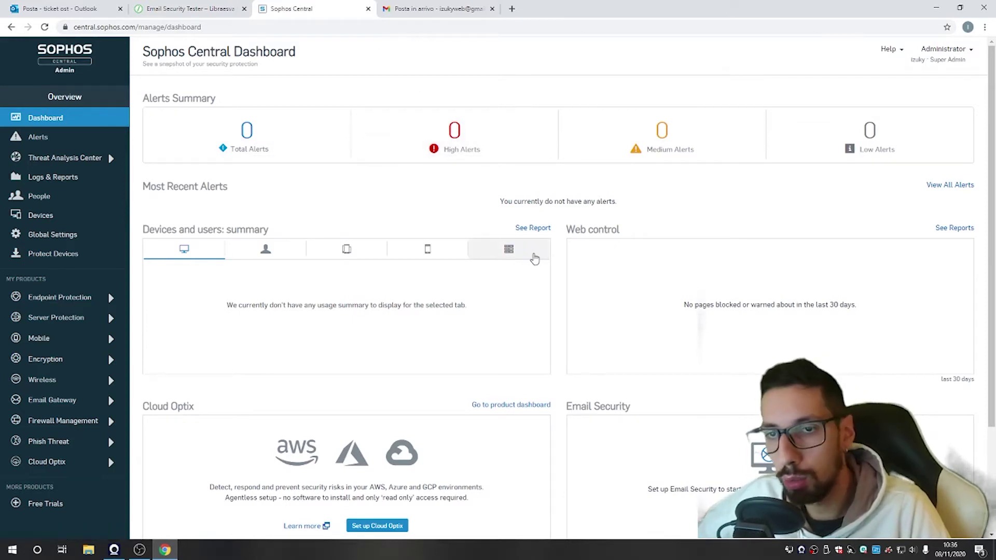
left_click_drag(149, 52, 243, 52)
left_click(246, 52)
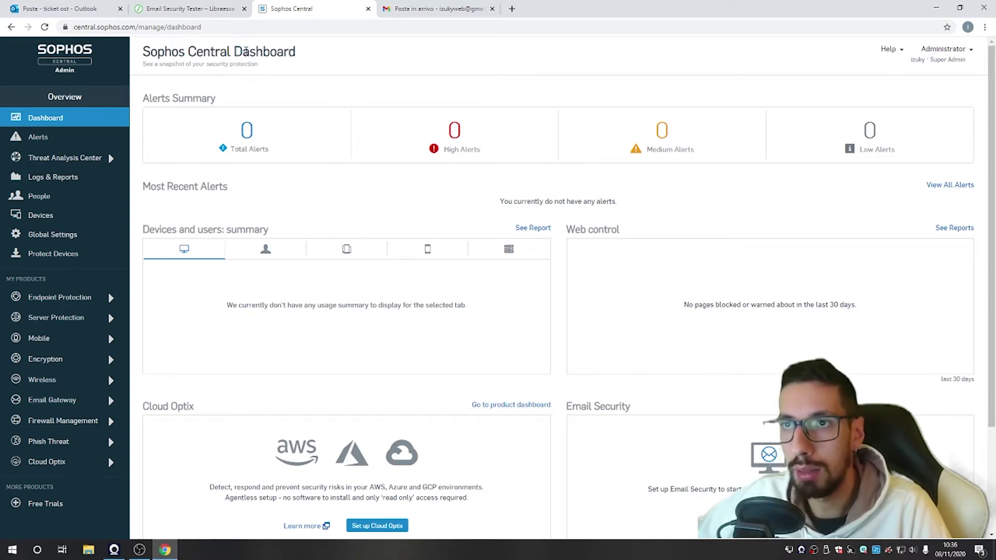
double_click(161, 51)
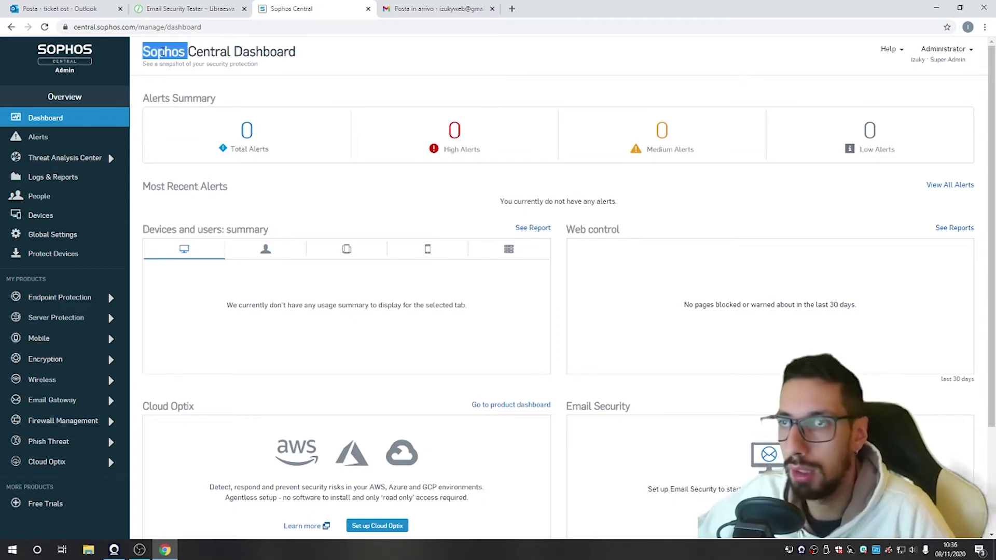
left_click(161, 52)
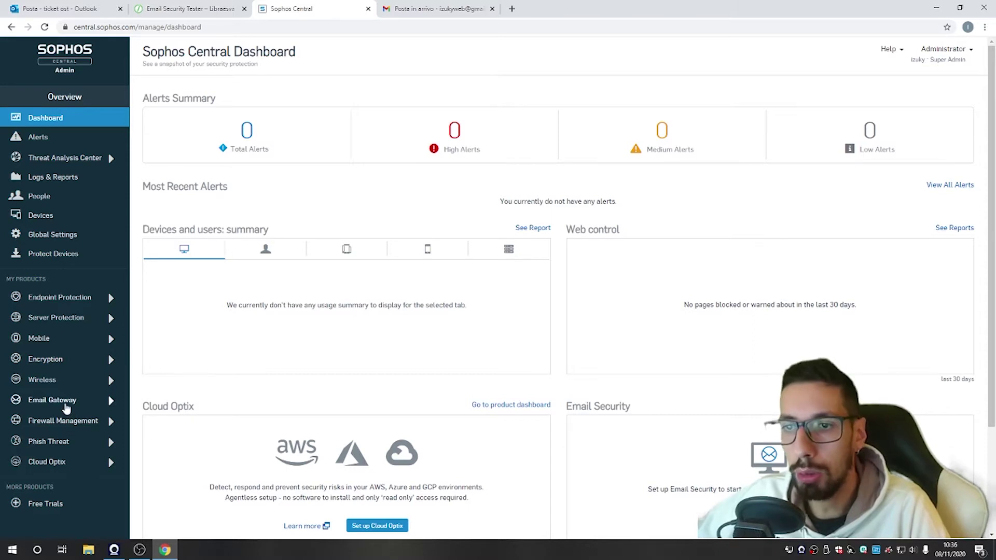
left_click(54, 408)
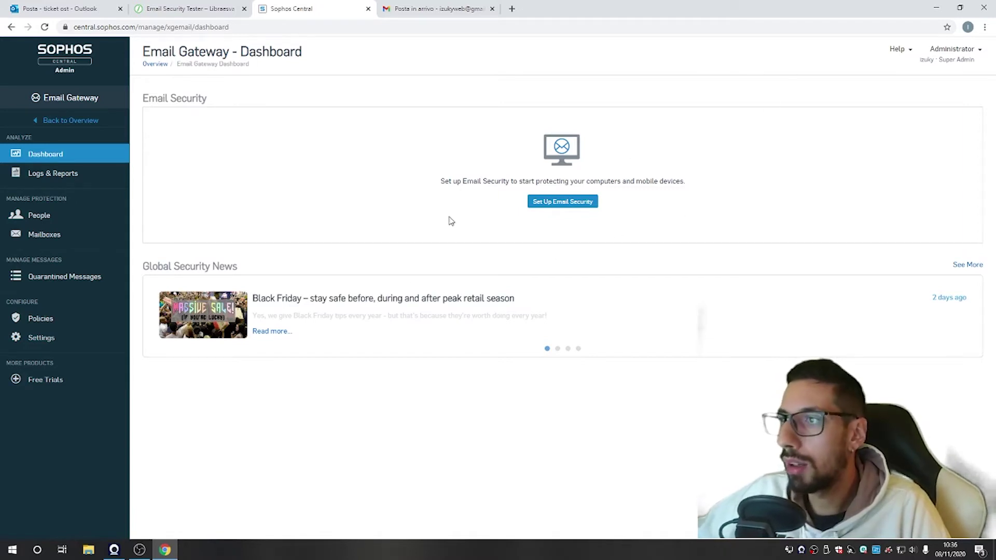
left_click(561, 207)
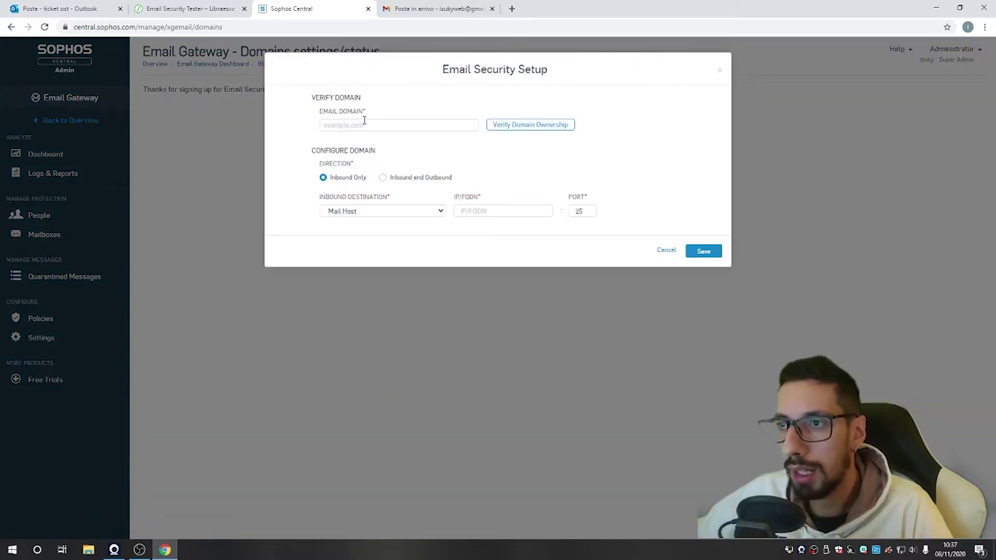
left_click(362, 125)
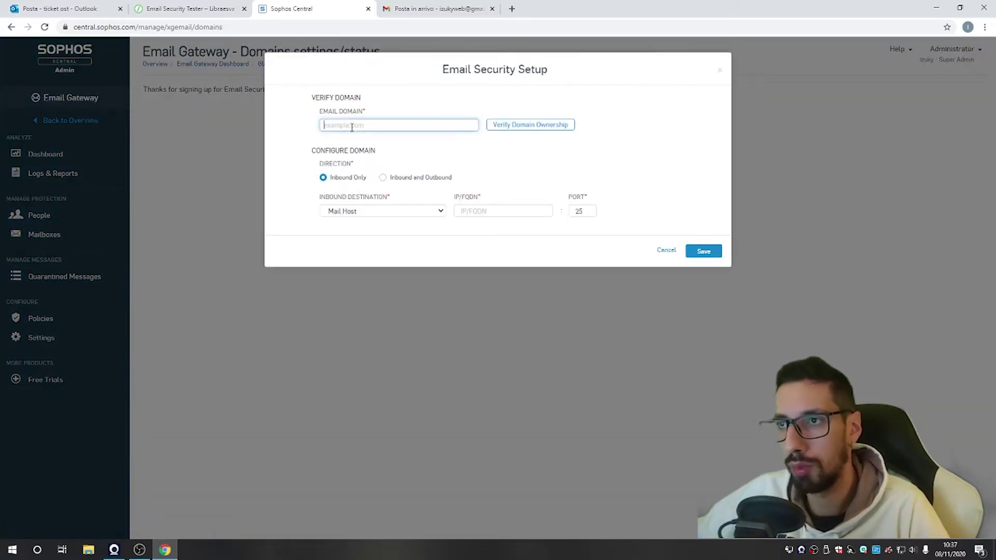
left_click(370, 212)
left_click(363, 231)
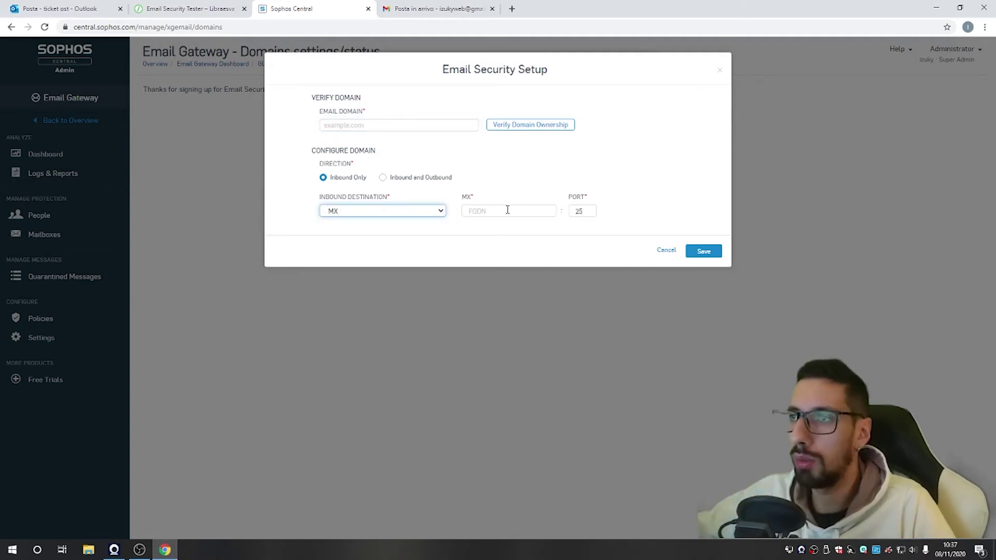
left_click(378, 126)
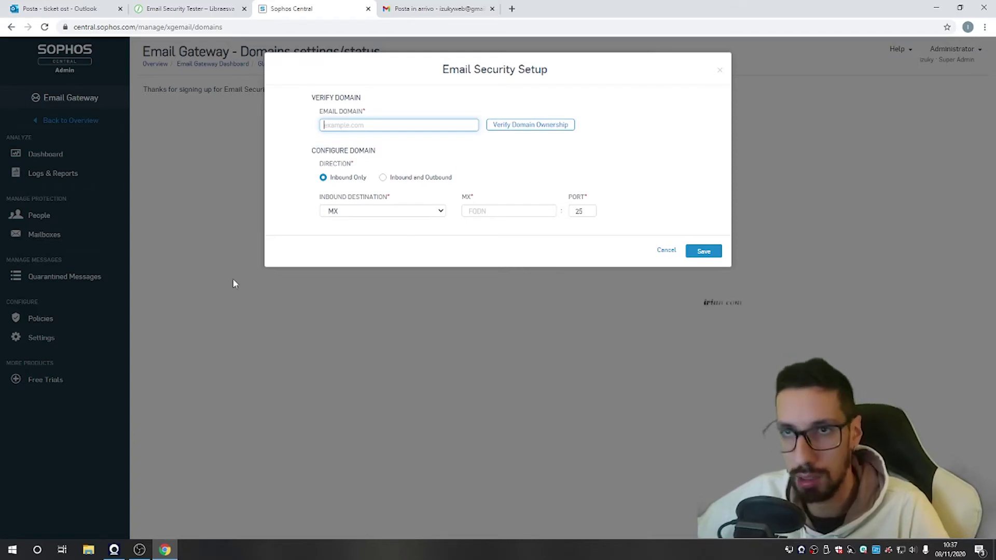
left_click(520, 215)
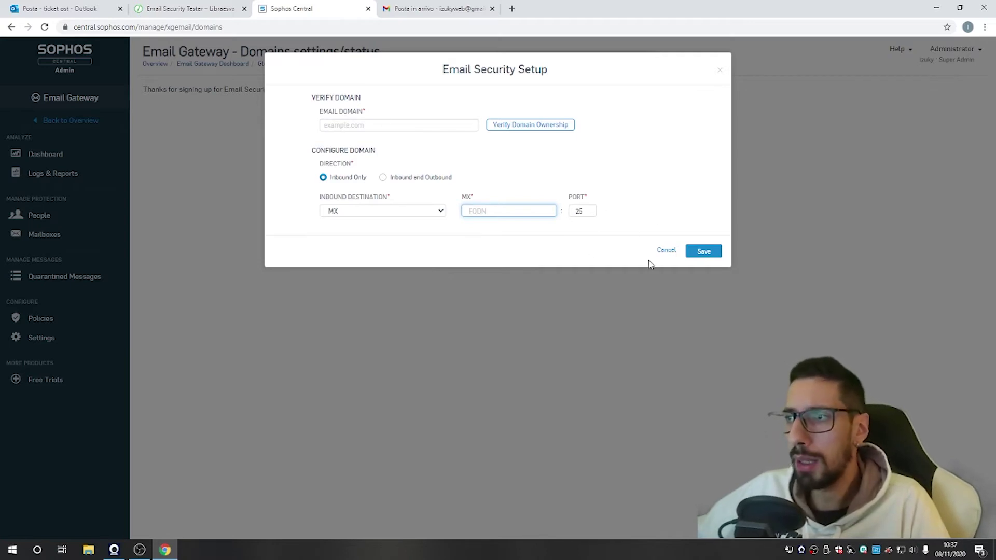
left_click(679, 251)
left_click(580, 184)
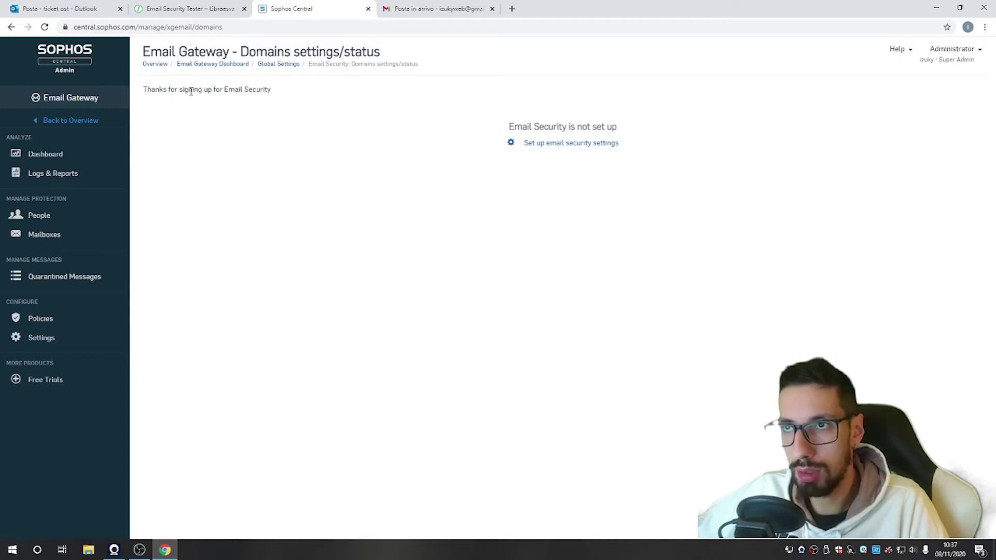
Step: Start the email security settings setup, continue past the AD Sync notice, and choose MX as the inbound destination
left_click_drag(144, 52, 234, 51)
left_click(362, 241)
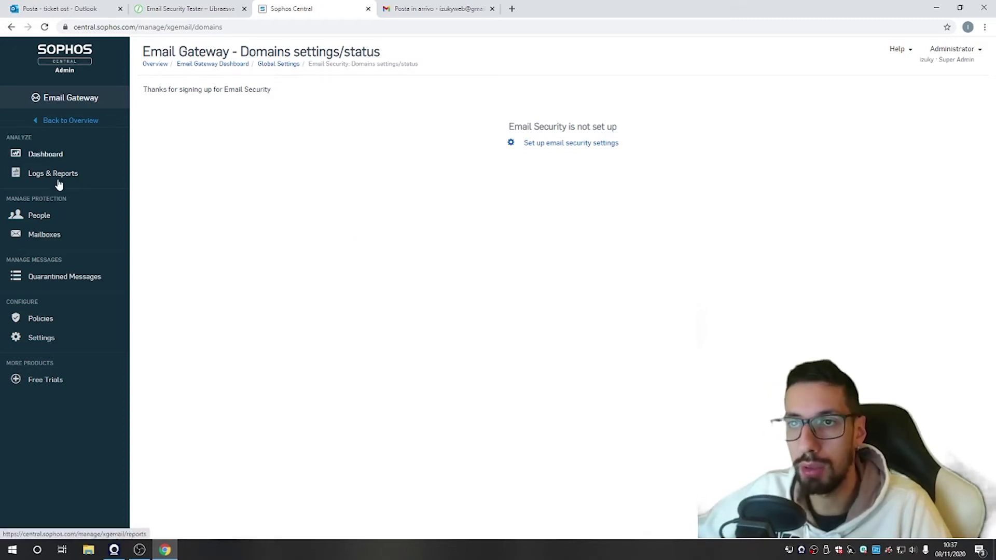
left_click(565, 148)
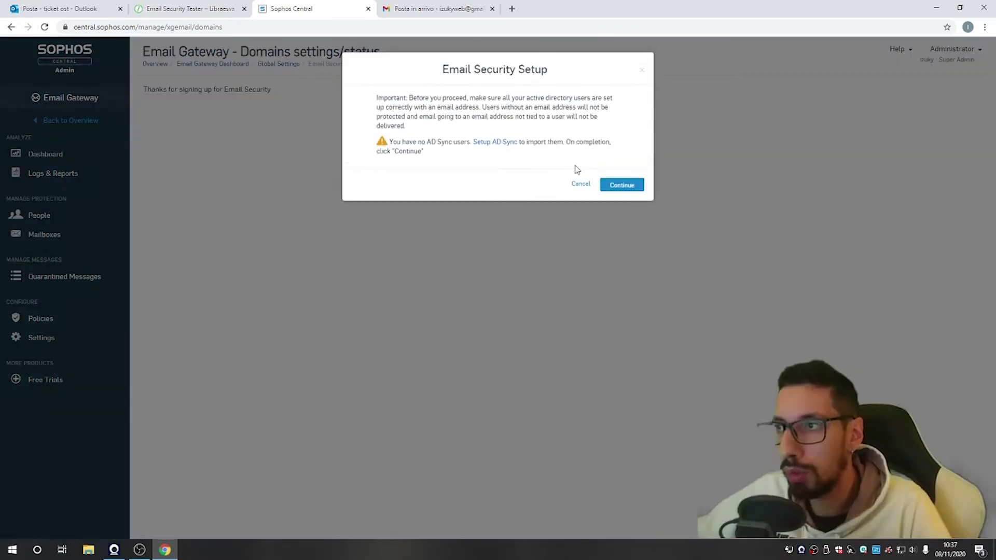
left_click(621, 186)
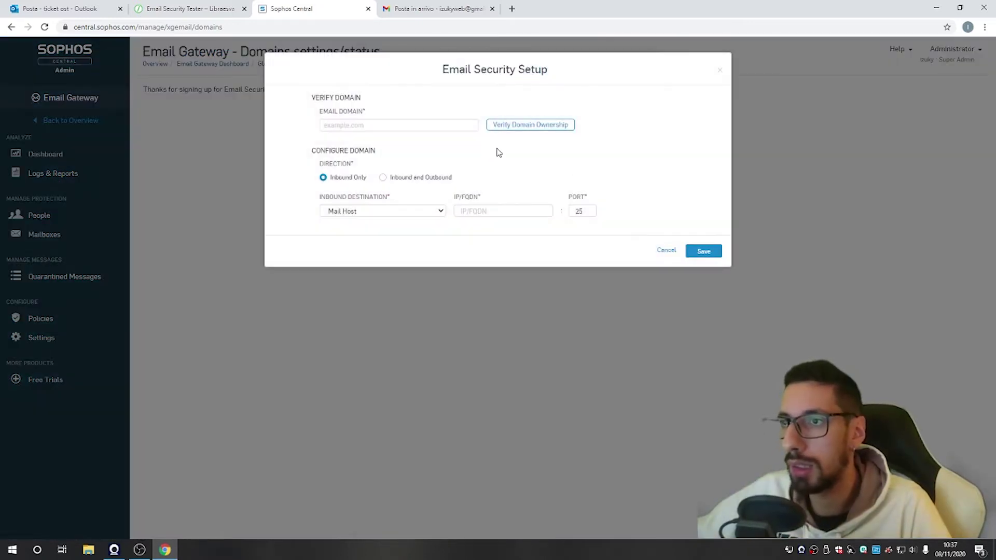
left_click(396, 125)
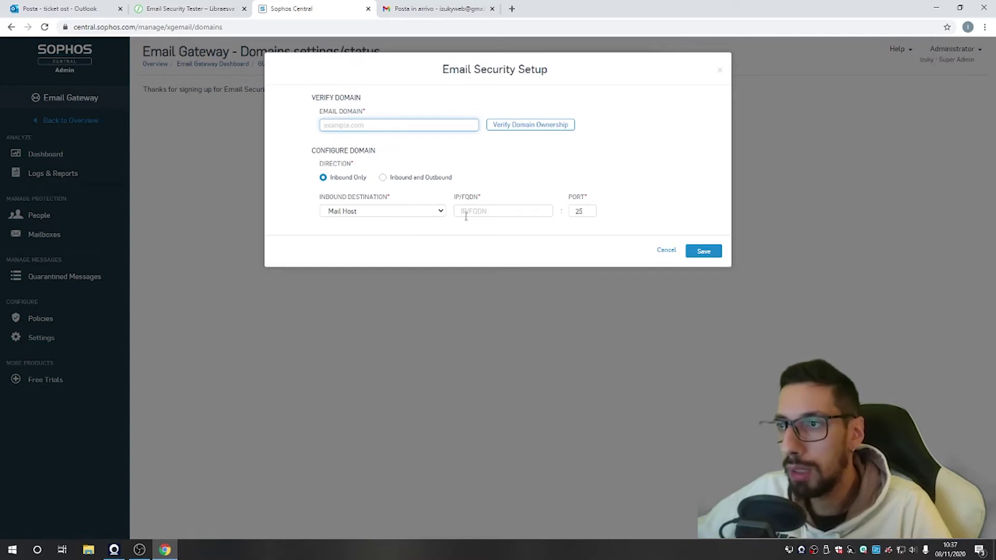
left_click(394, 211)
left_click(382, 229)
left_click(497, 211)
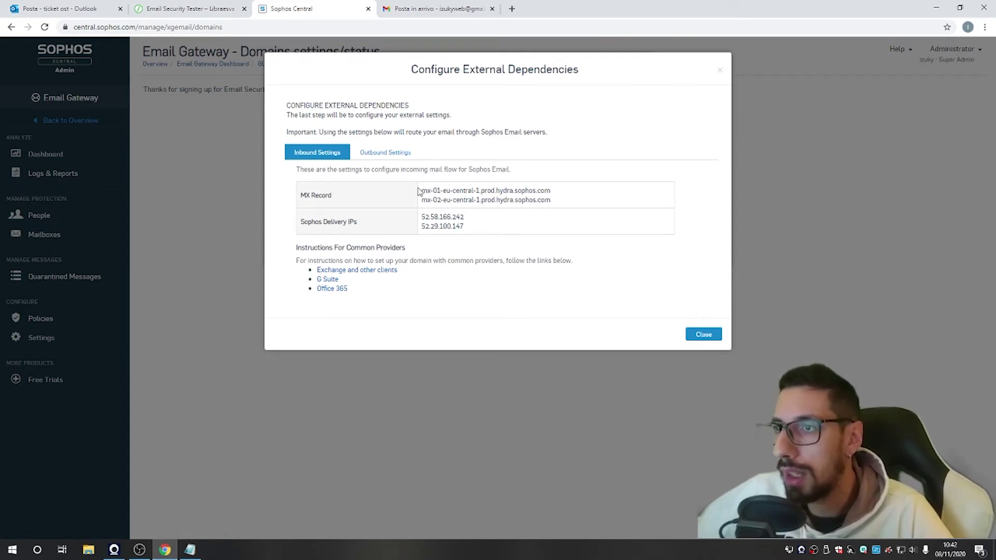
Step: Examine the MX records and Sophos Delivery IPs in the inbound settings for configuring external dependencies
mouse_move(422, 191)
left_mouse_down()
mouse_move(551, 192)
mouse_move(428, 201)
left_mouse_up()
left_click(566, 207)
left_click(462, 196)
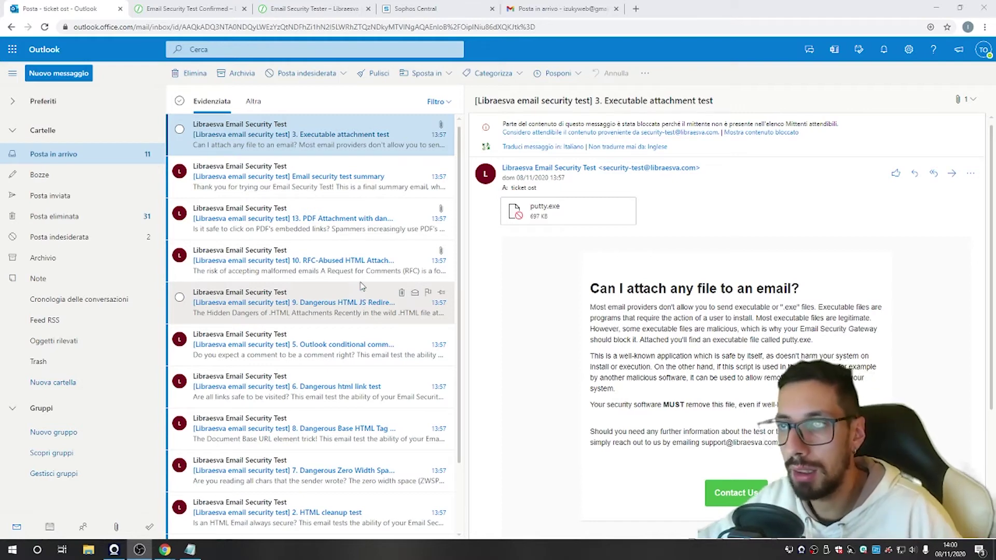
Step: Look through the newly delivered test emails in Outlook, and examine the inbound activity and threat summaries on Sophos Central's Email Gateway dashboard
scroll(354, 310, "down", 2)
scroll(355, 310, "up", 2)
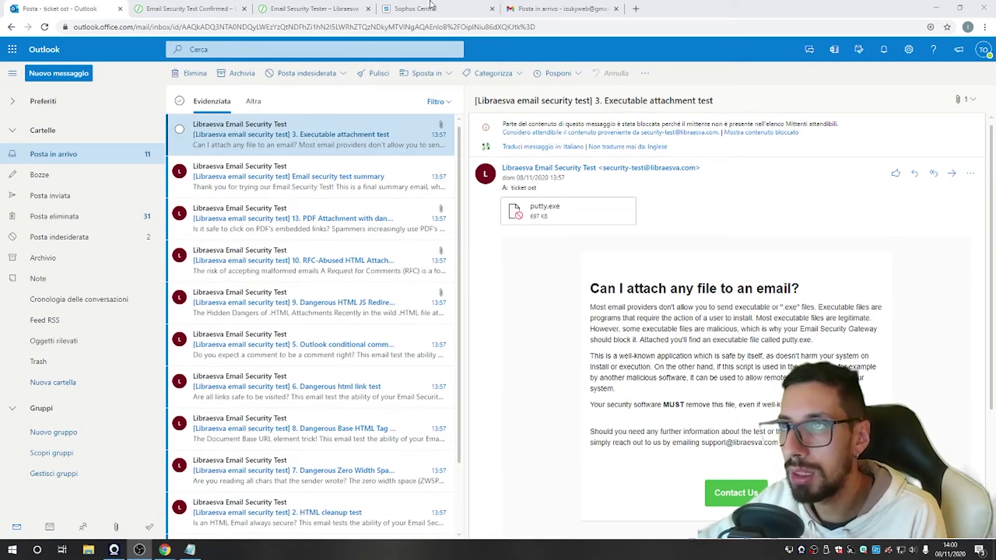
left_click(414, 9)
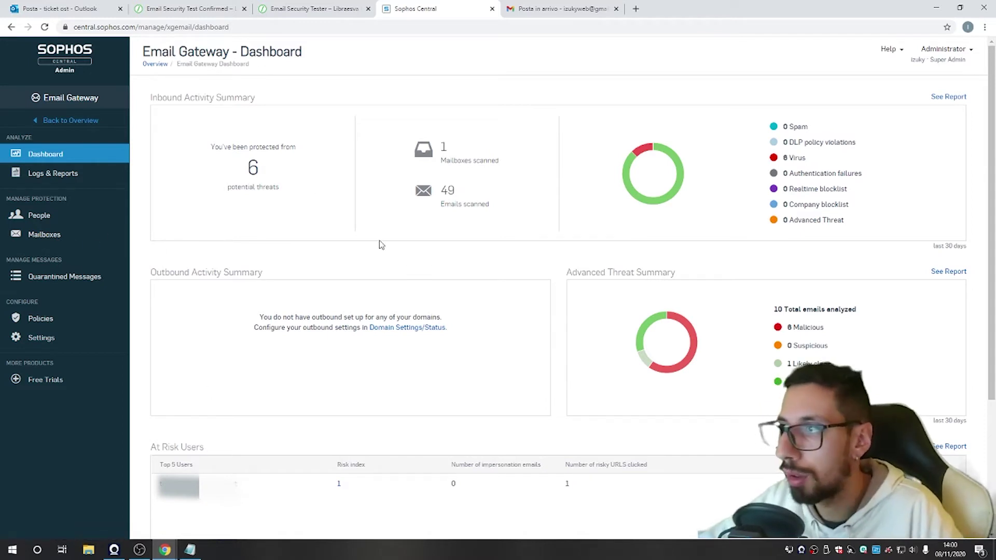
left_click_drag(793, 158, 812, 172)
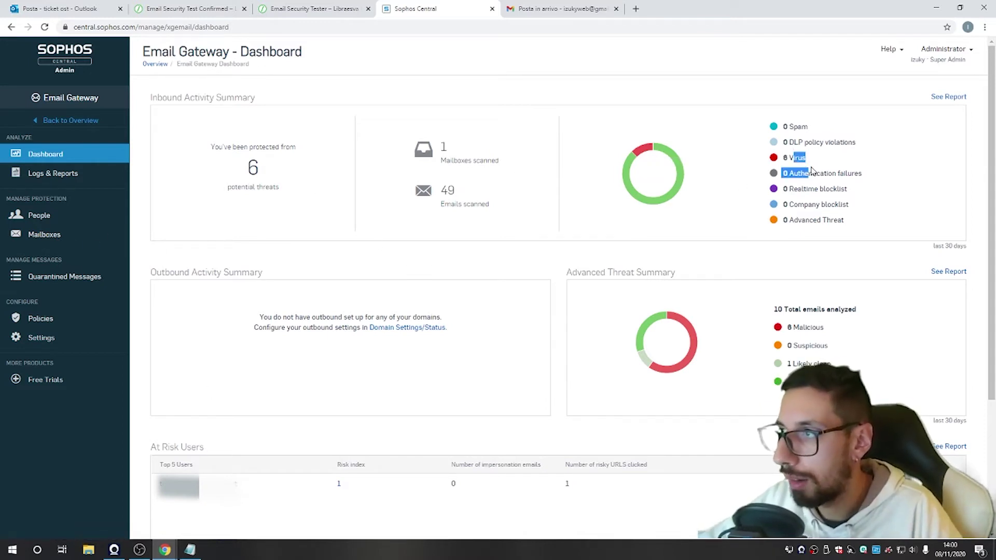
left_click(819, 309)
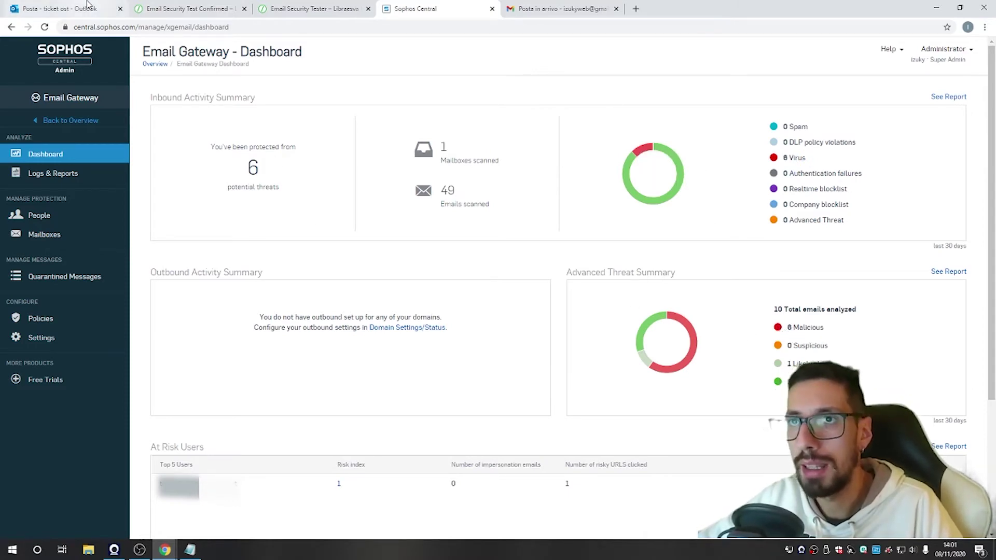
left_click(58, 8)
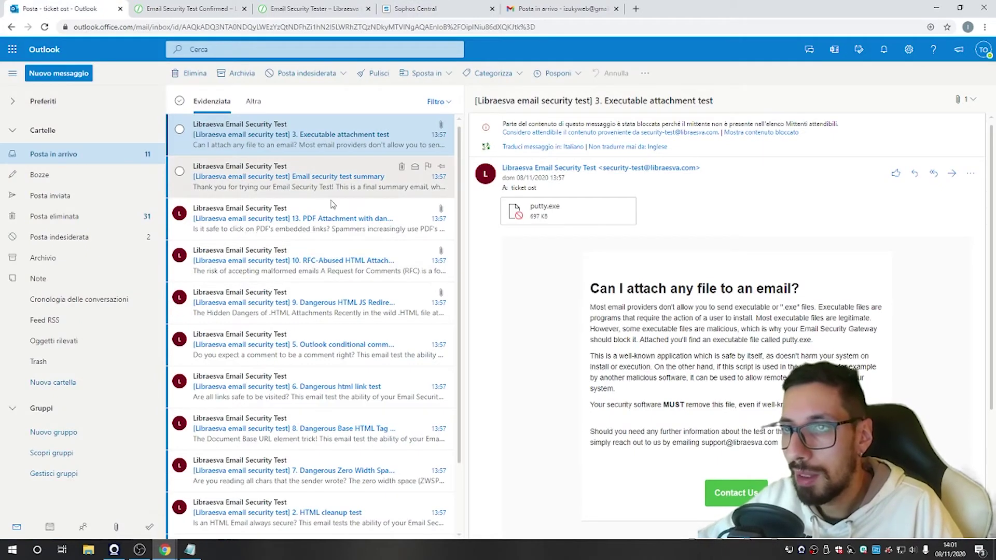
scroll(332, 218, "down", 2)
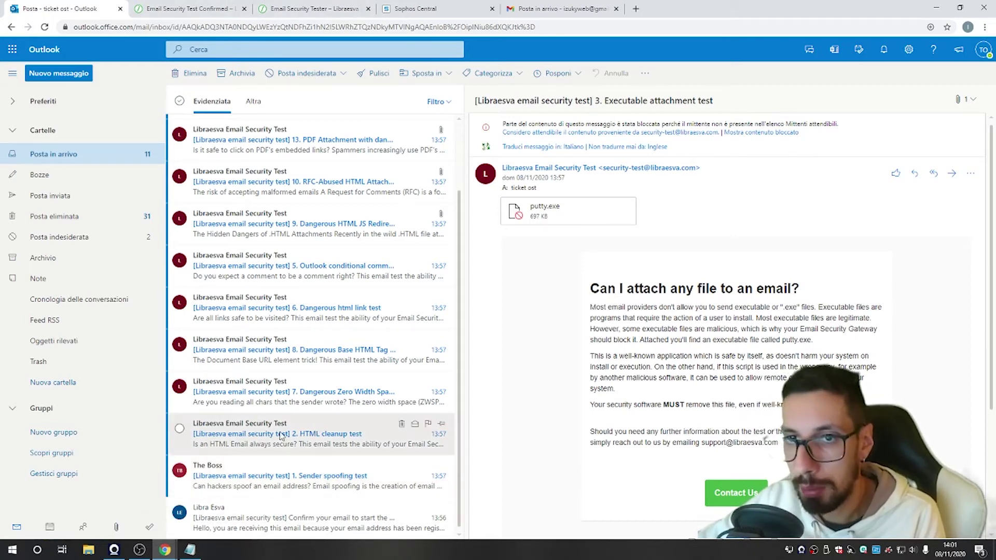
left_click(315, 445)
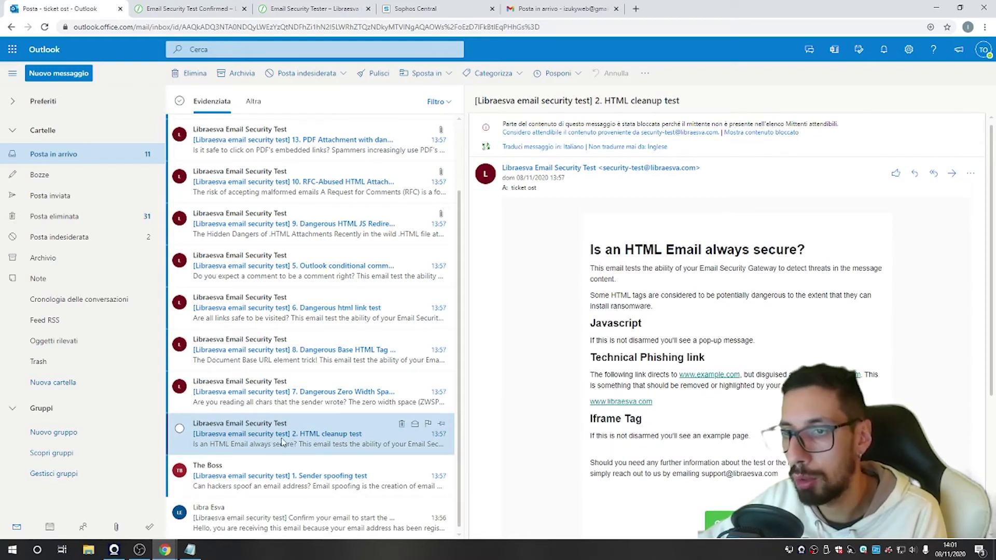
left_click(608, 408)
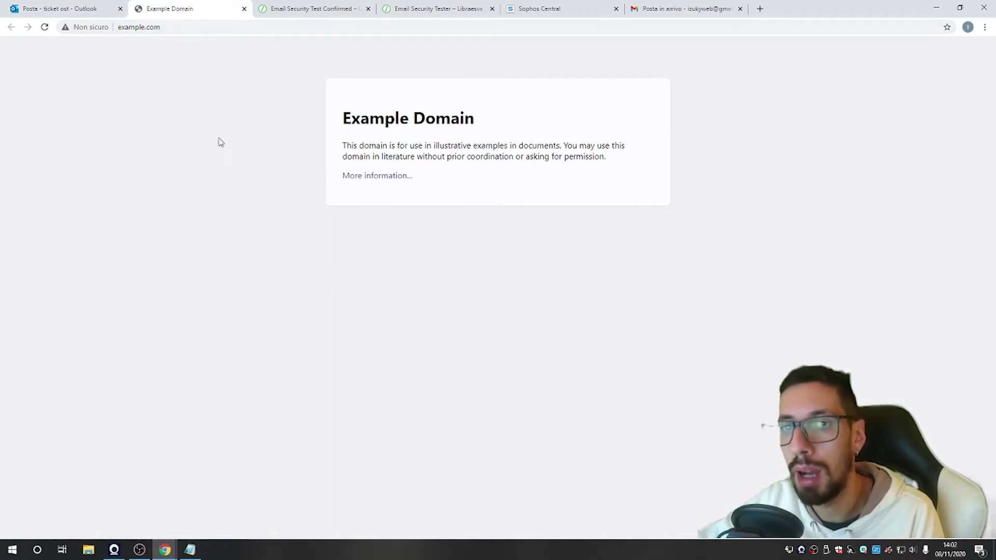
left_click(57, 8)
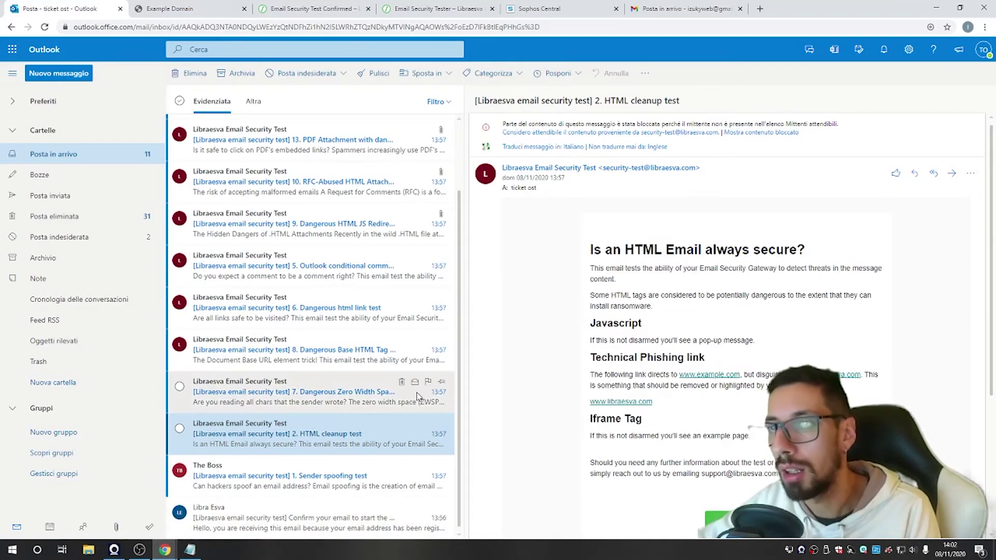
Step: Open the "3. Executable attachment test" email, followed by "5. Outlook conditional comment test", and examine its Conditional Comment section
scroll(334, 425, "up", 3)
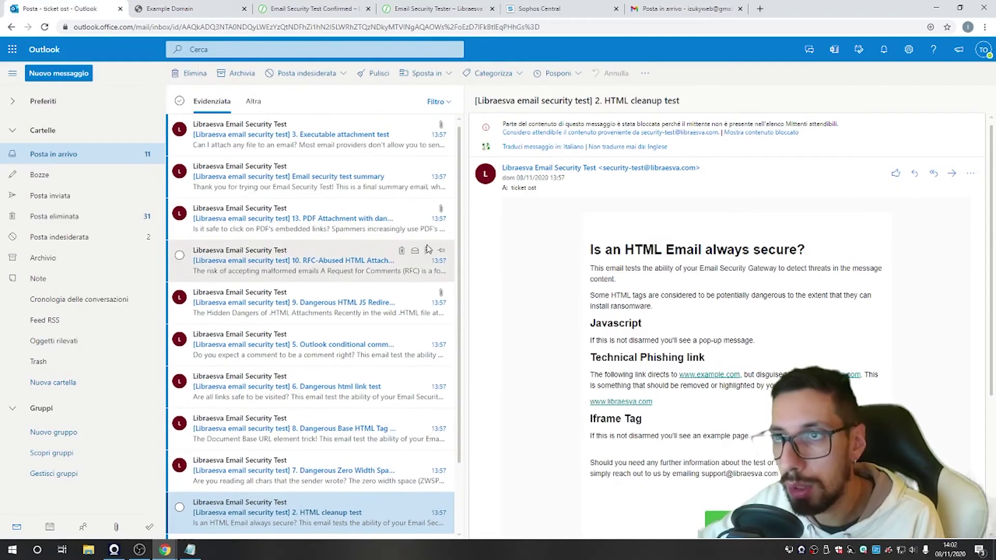
left_click(342, 144)
left_click(296, 355)
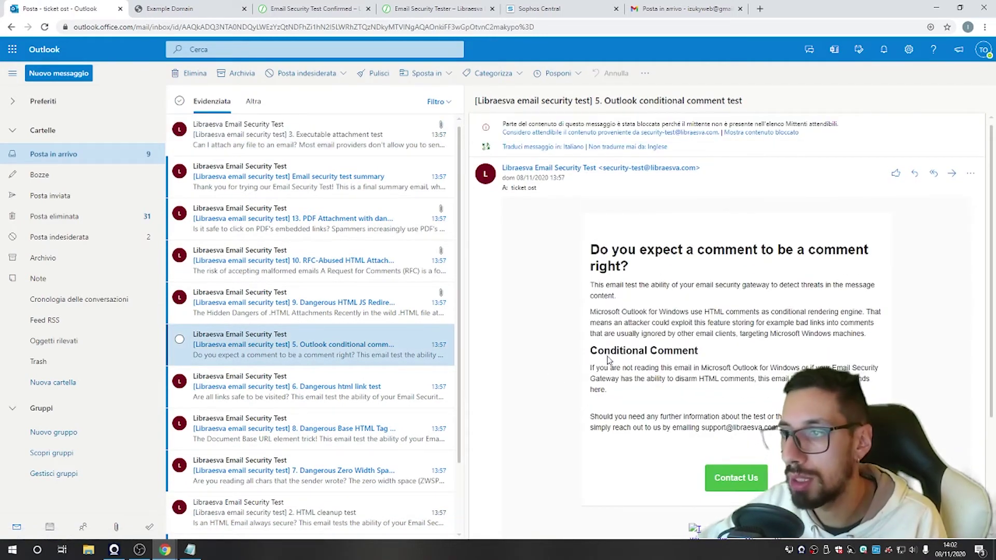
left_click_drag(608, 359, 665, 357)
left_click(662, 361)
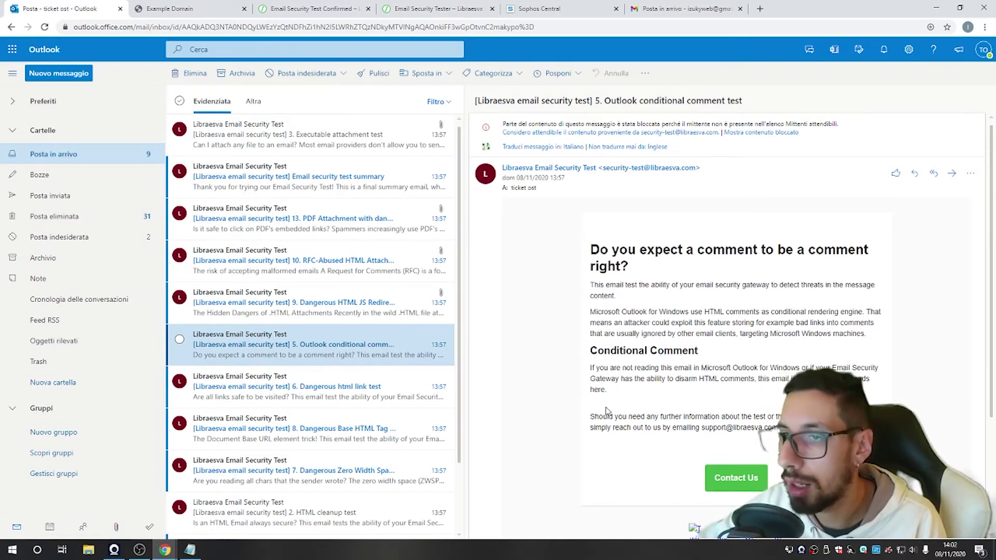
Step: Open the "6. Dangerous html link test" email, follow its potentially dangerous link, try the risk acknowledgement on the Sophos page, and return to Outlook
left_click(373, 394)
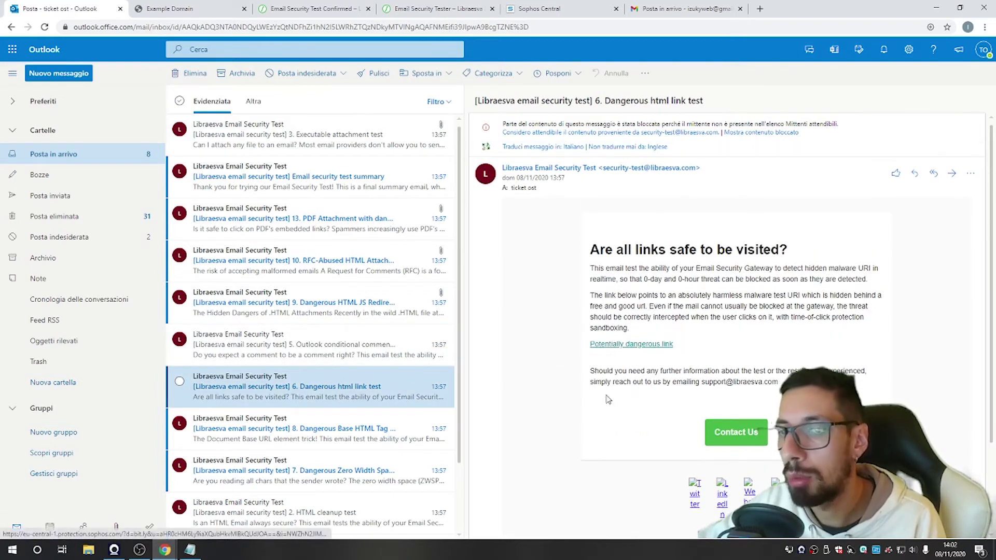
left_click(613, 345)
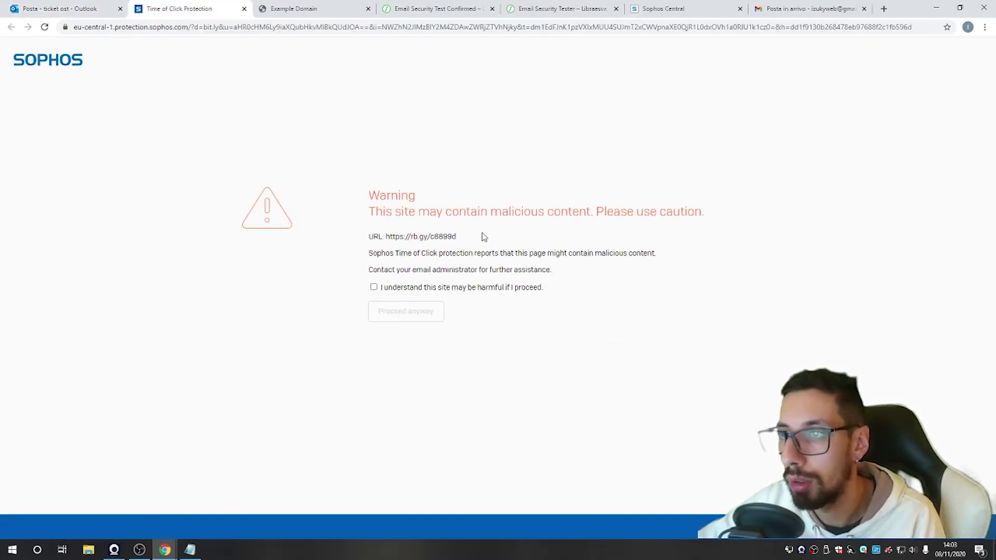
left_click_drag(441, 215, 589, 228)
left_click(591, 229)
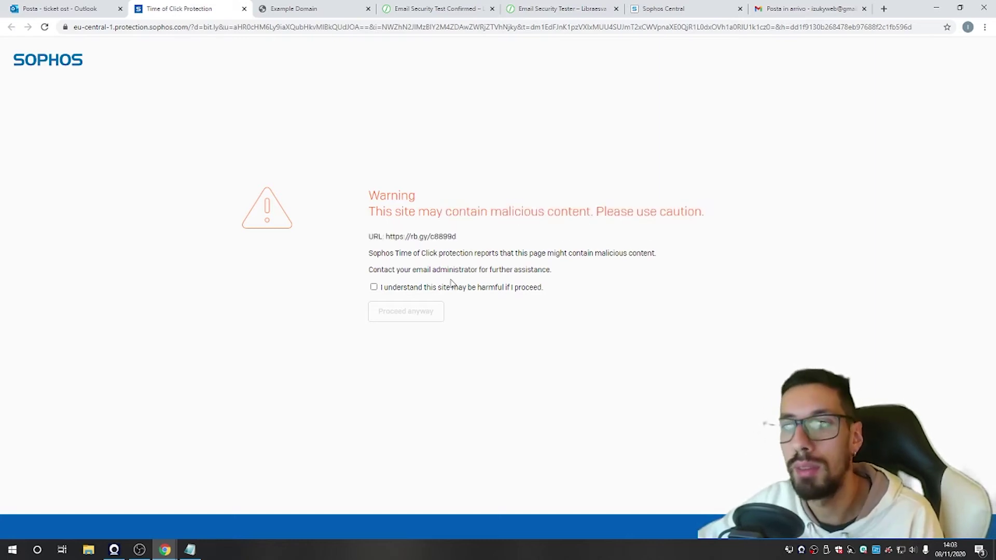
left_click(373, 288)
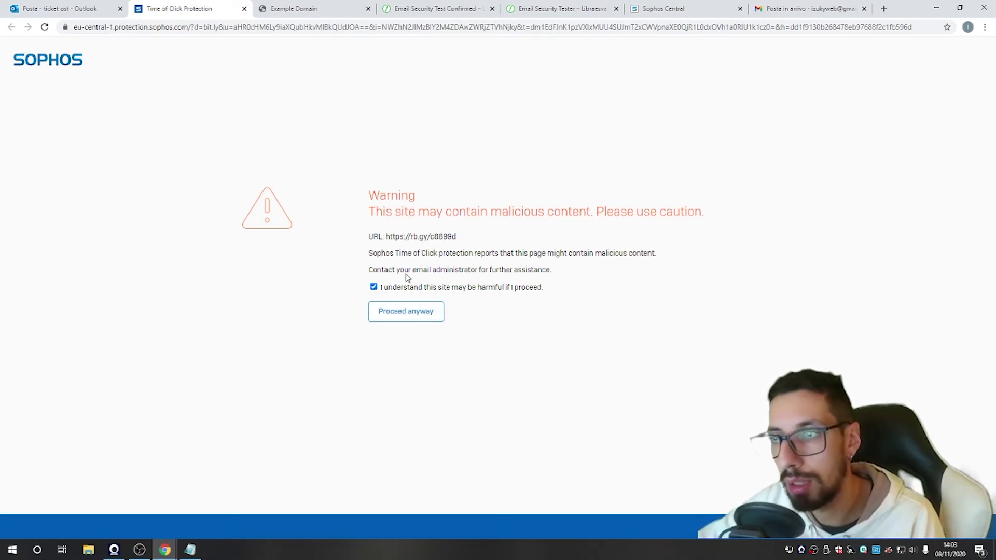
left_click(373, 288)
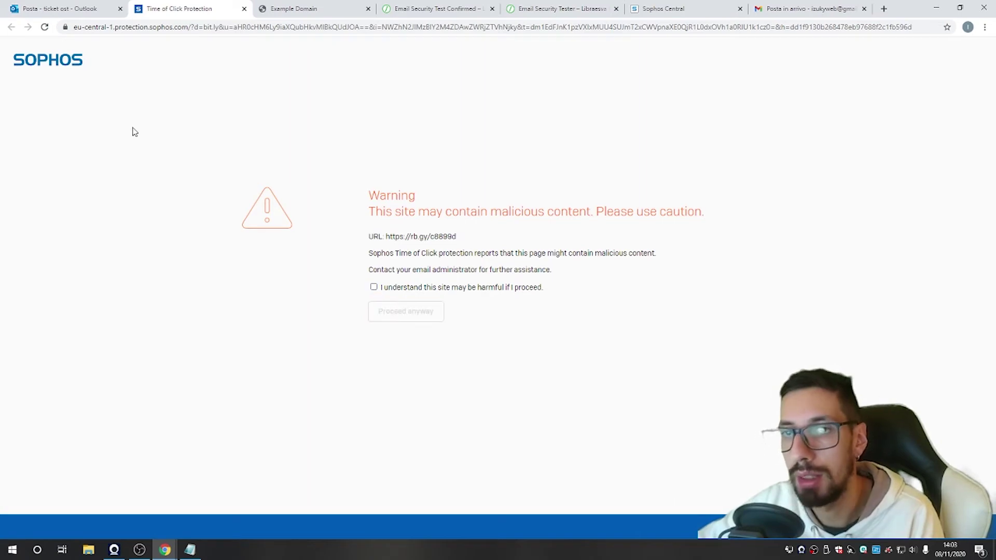
left_click(74, 5)
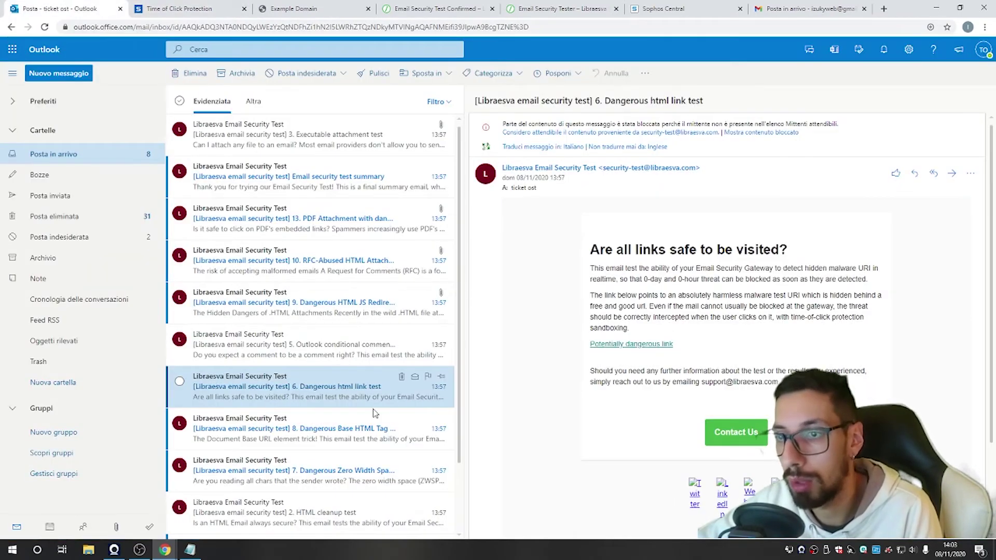
Step: Follow the potentially dangerous links in the "7. Dangerous Zero Width Spaces" and "8. Dangerous Base HTML Tag" test emails, and return to Outlook
left_click(357, 466)
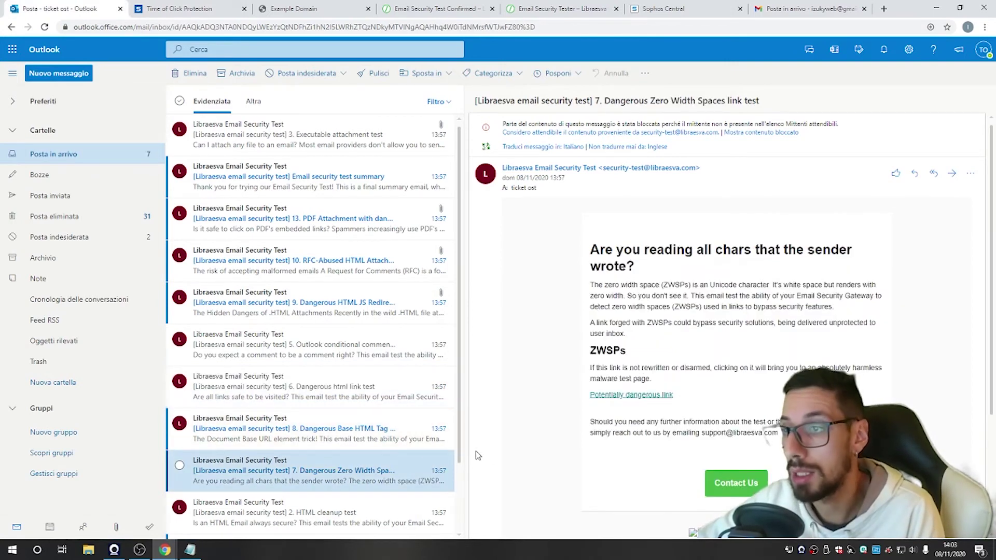
left_click(626, 395)
left_click(335, 413)
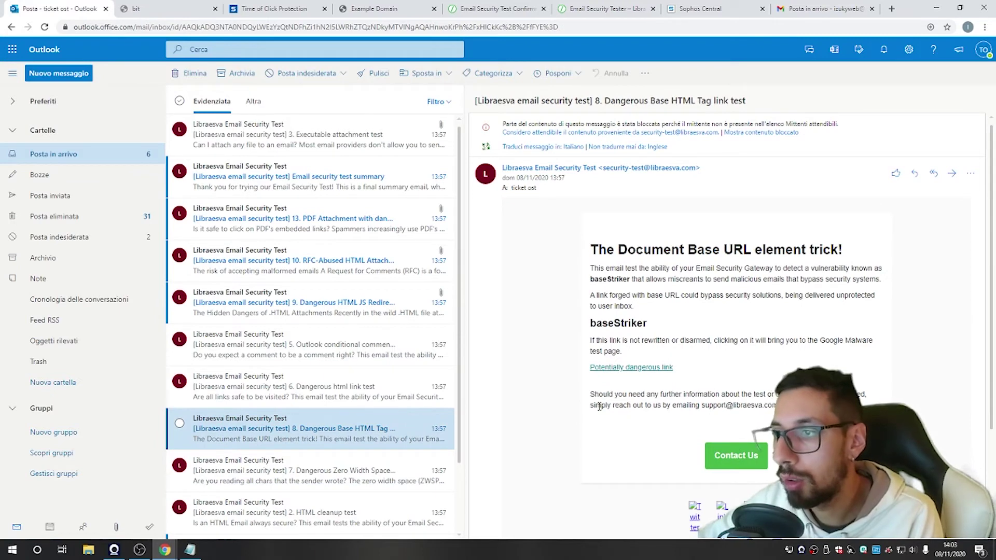
left_click(616, 369)
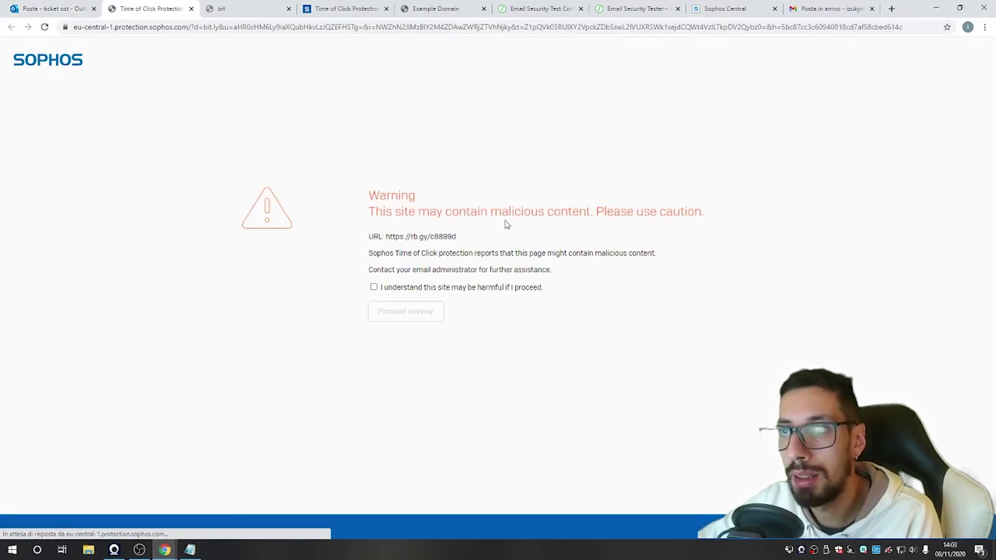
left_click(81, 7)
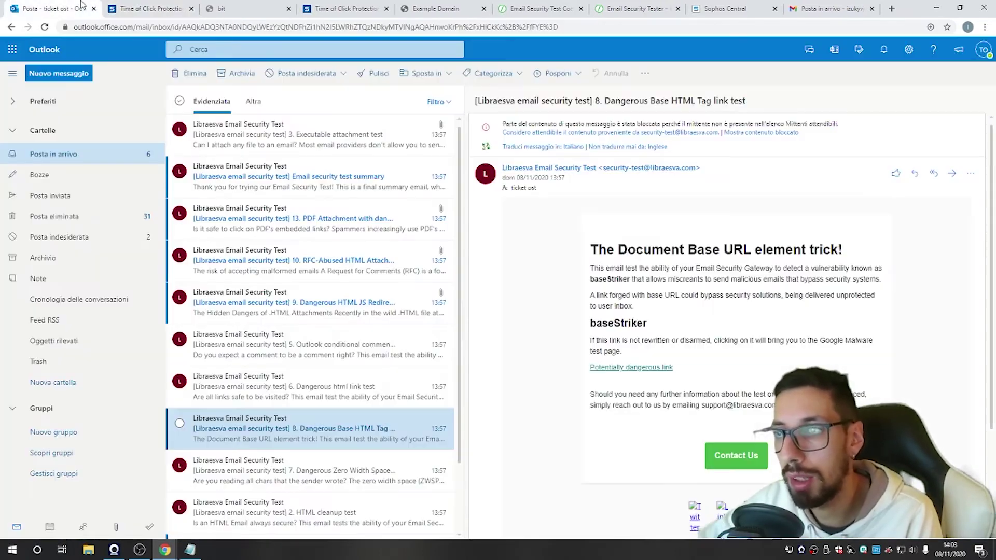
Step: Download and open the HTML attachment of the "9. Dangerous HTML JS Redirect Attachment test" email, and close the page it leads to
left_click(338, 309)
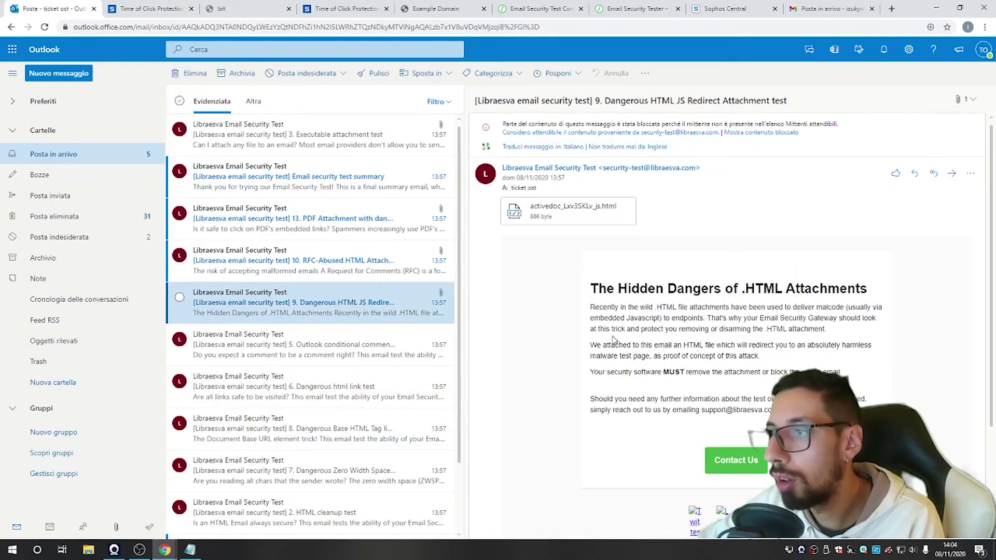
left_click(556, 216)
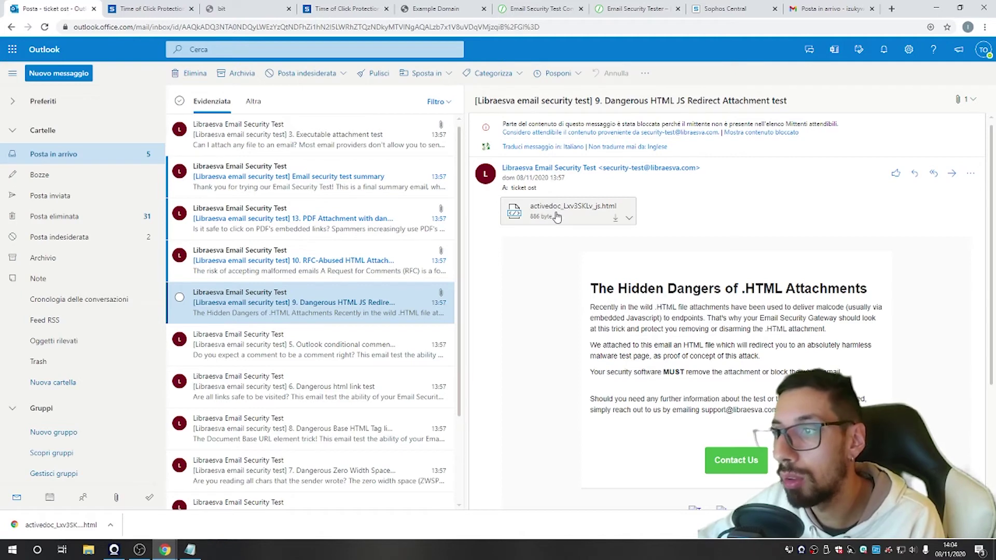
left_click(93, 525)
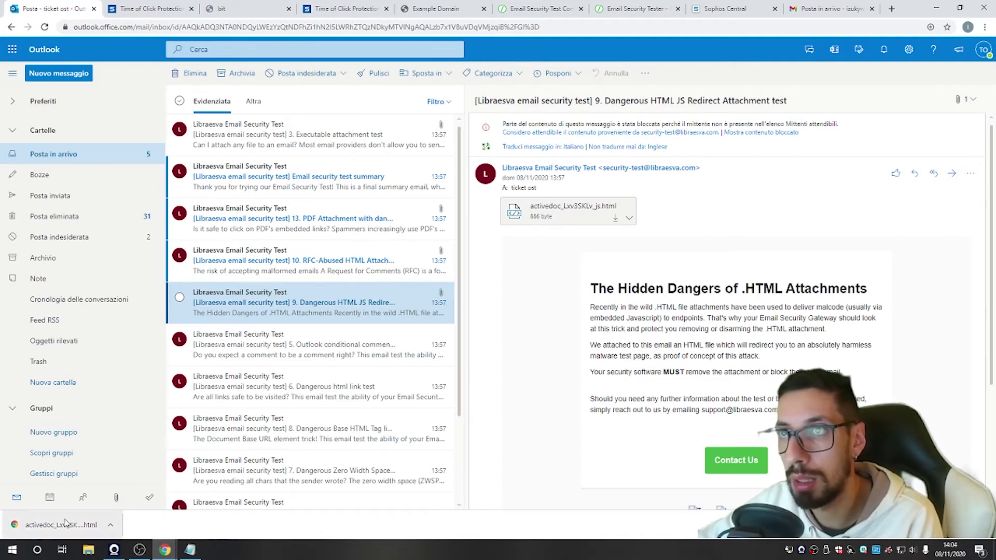
left_click(366, 276)
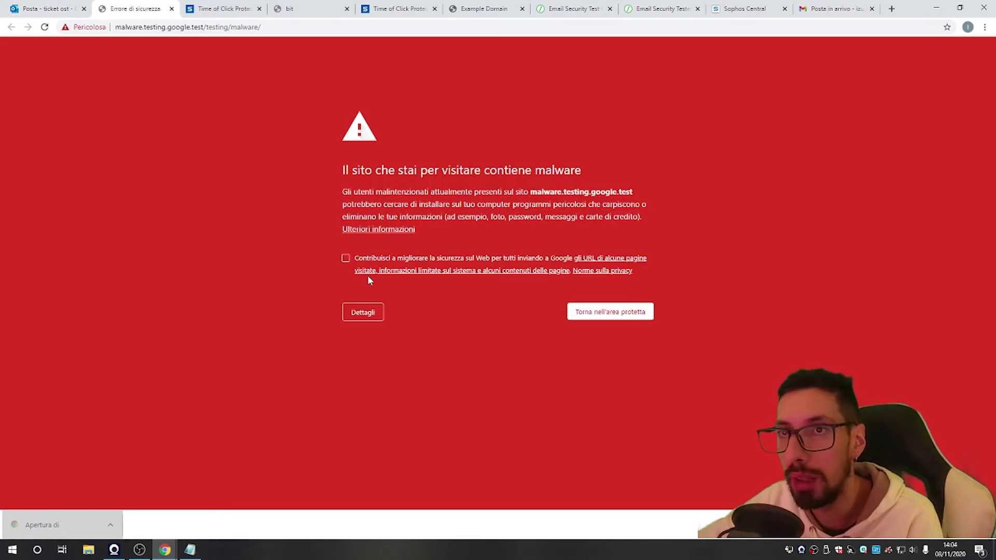
left_click(172, 9)
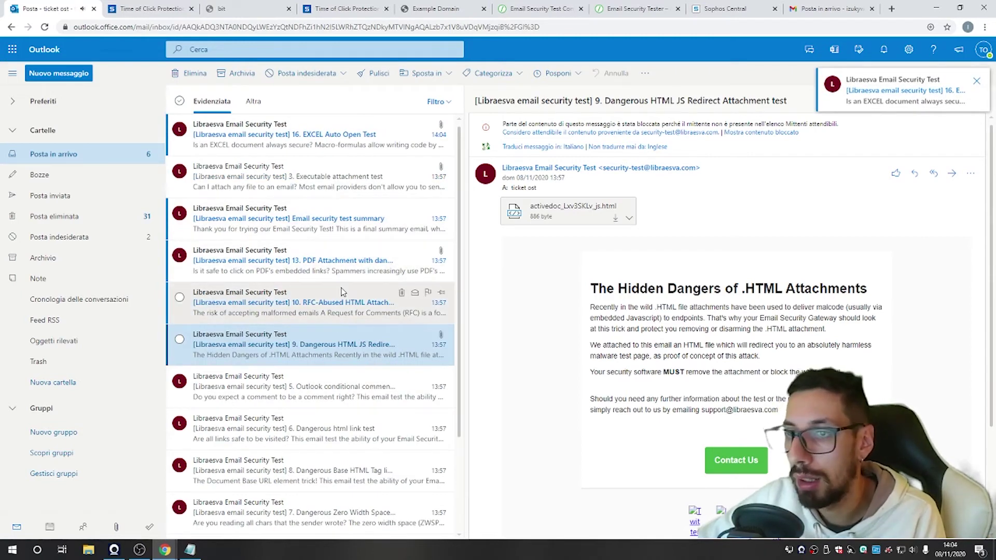
Step: Download and open the HTML attachment of the "10. RFC-Abused HTML Attachment test" email, follow its "click here" link, and return to Outlook
left_click(336, 317)
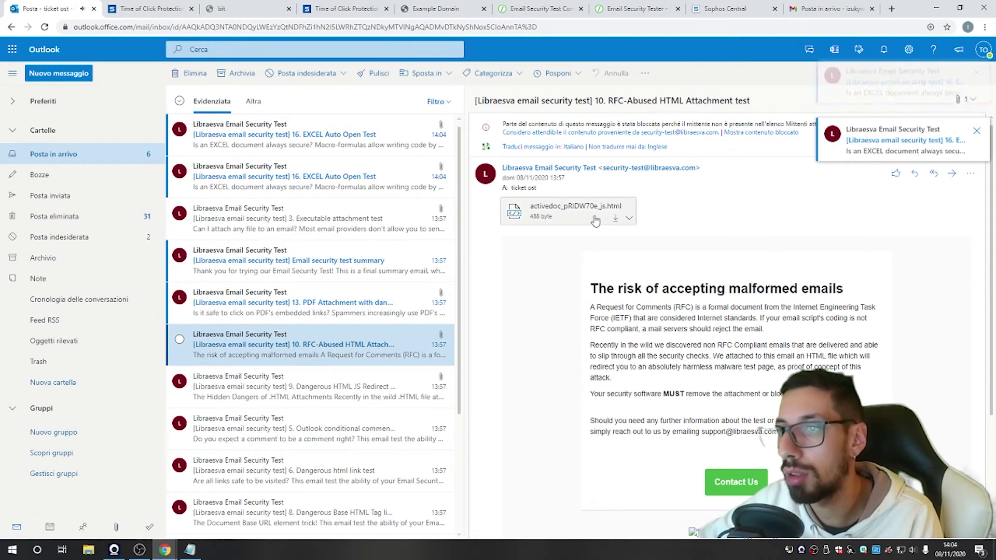
mouse_move(608, 227)
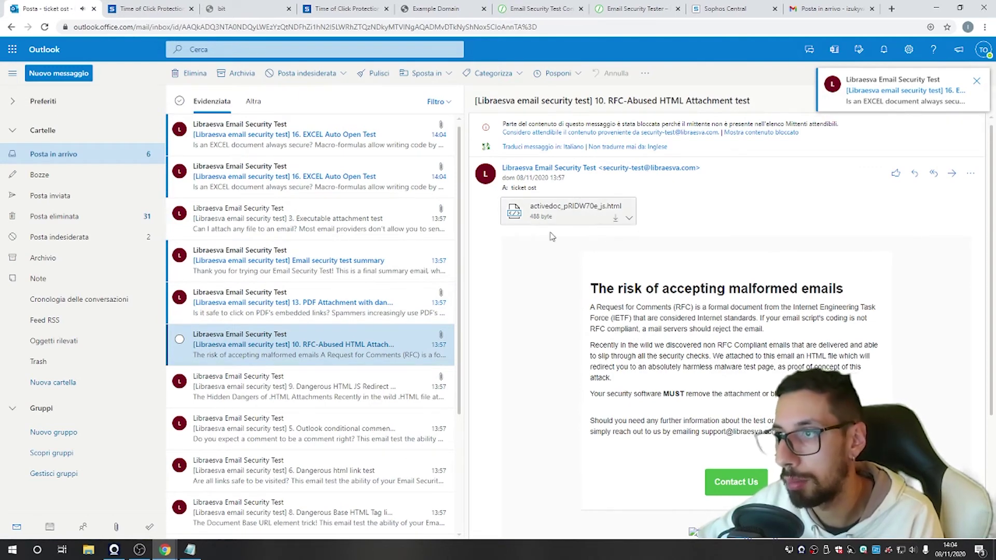
left_click(557, 210)
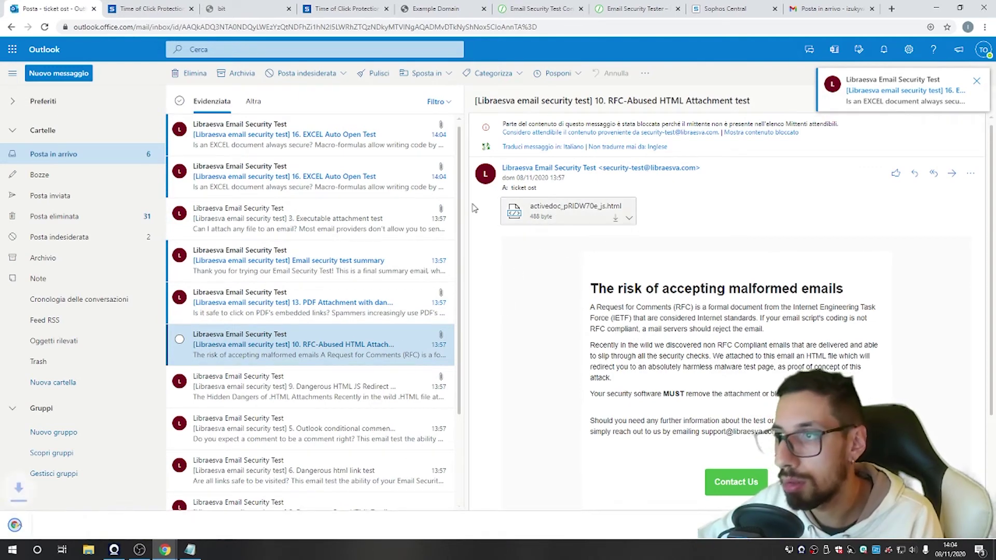
left_click(29, 524)
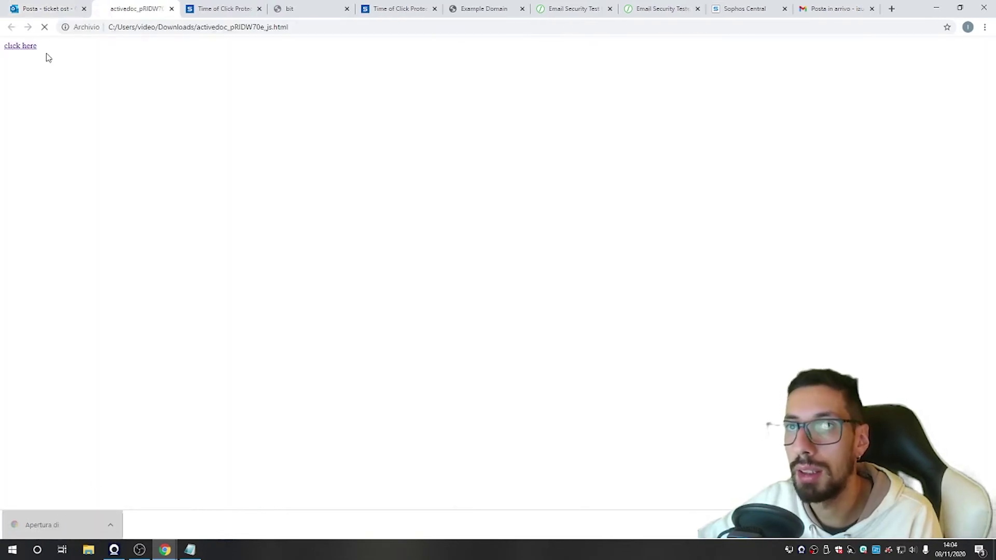
left_click(26, 48)
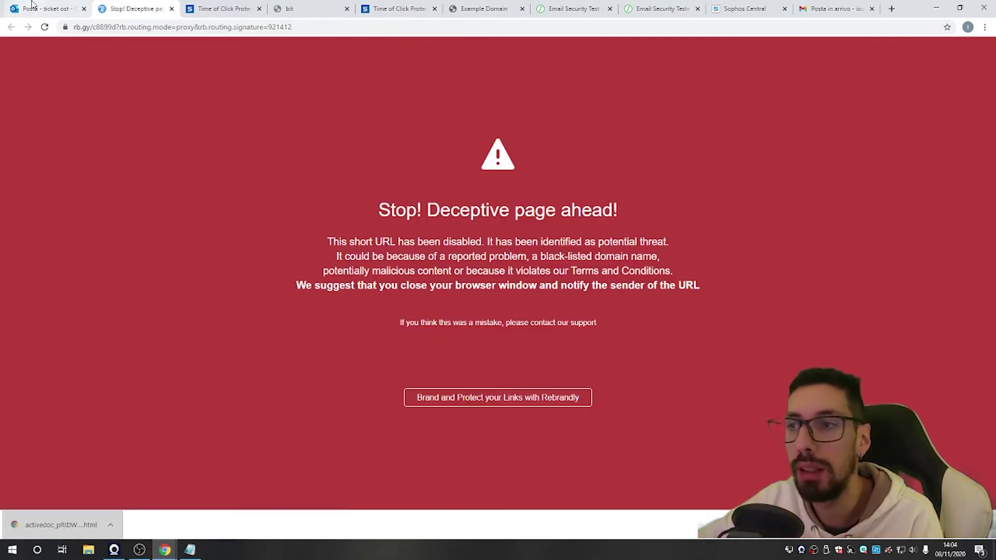
left_click(27, 10)
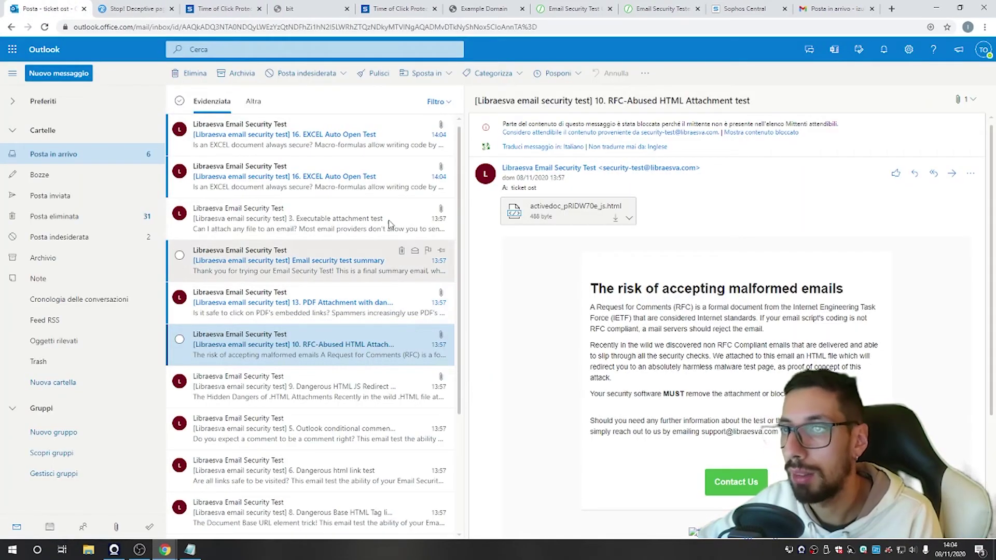
Step: Preview the PDF attached to the "13. PDF Attachment with dangerous link test" email, follow its embedded link, and go back to the mailbox
left_click(385, 314)
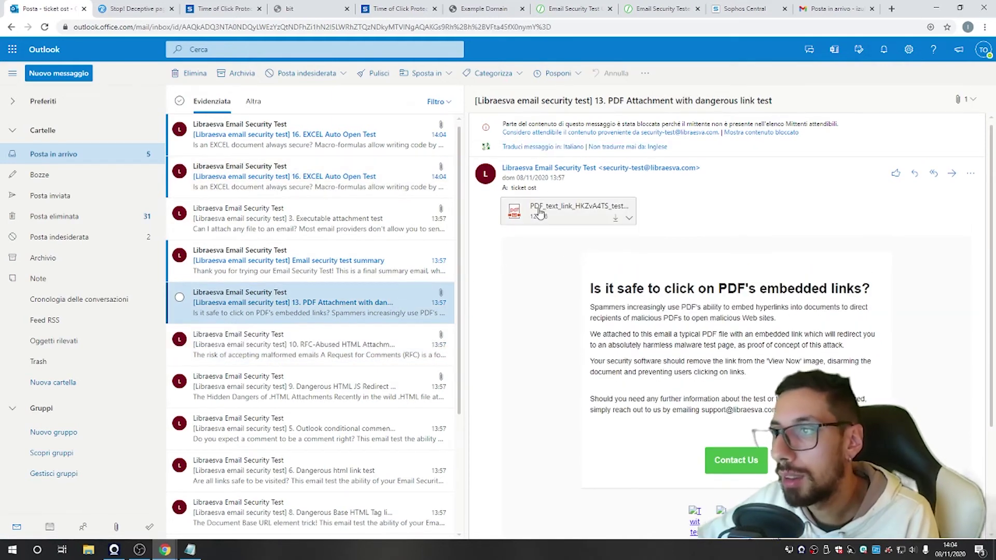
left_click(544, 212)
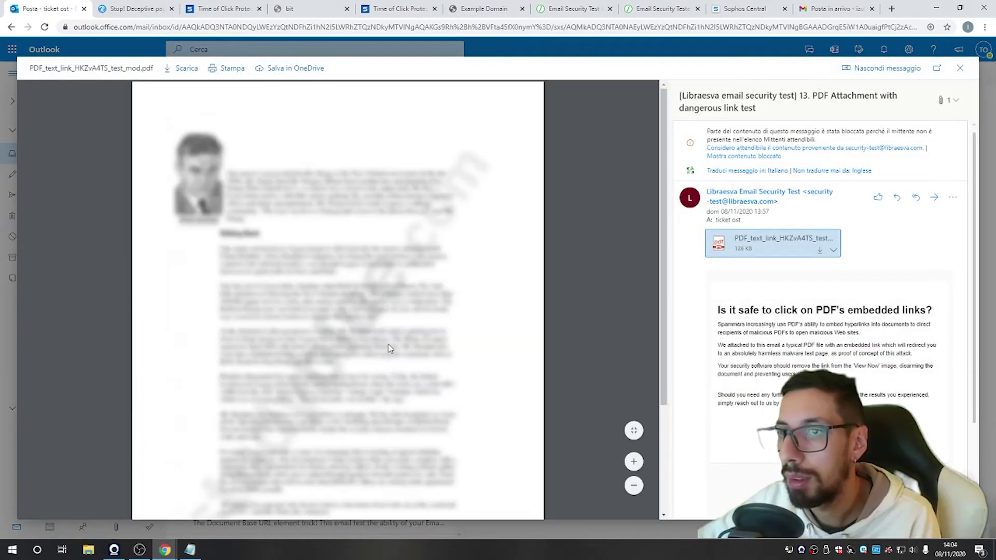
scroll(390, 347, "down", 3)
left_click(344, 433)
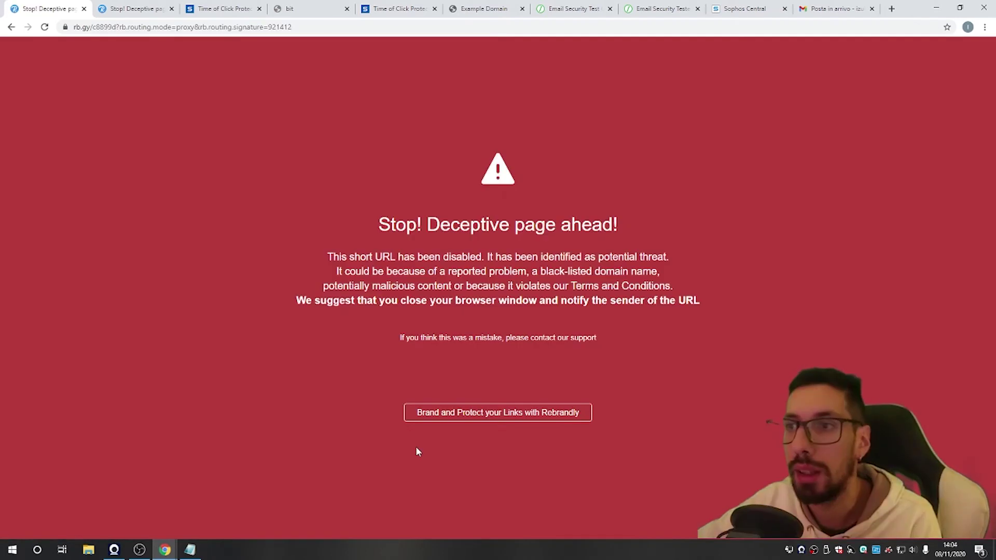
left_click(11, 27)
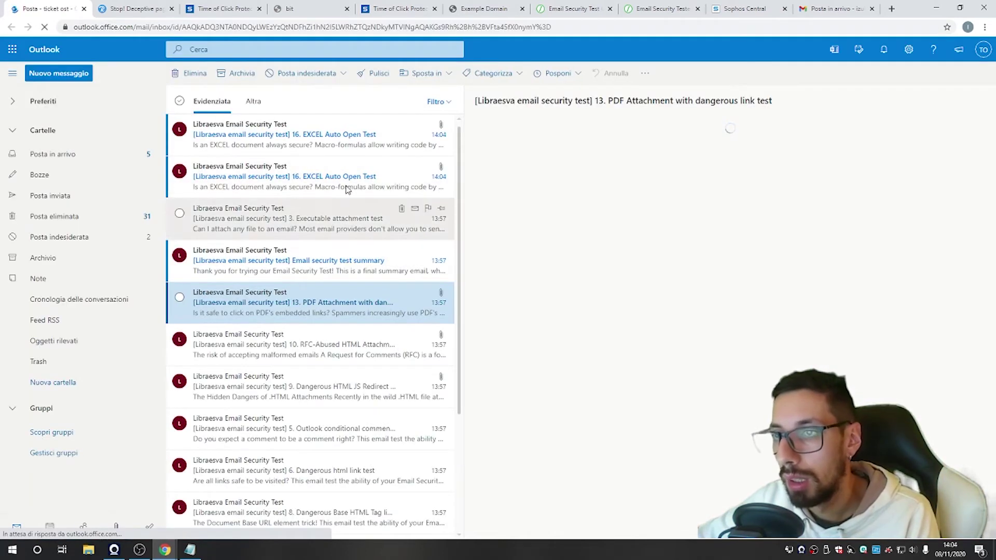
Step: Delete the newest duplicate of the "16. EXCEL Auto Open Test" email, and preview the remaining copy's sheet_YmwAgOFk.xls attachment
left_click(376, 186)
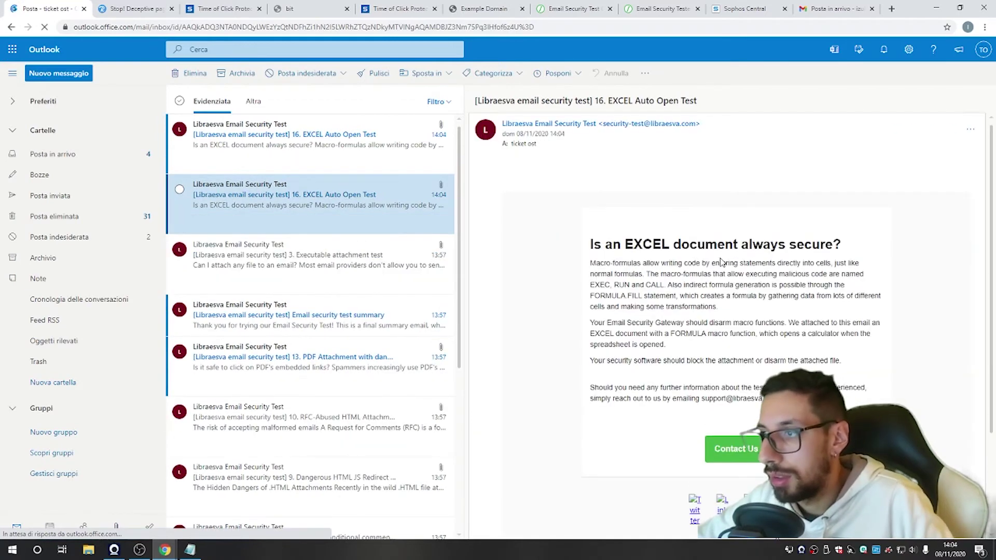
left_click(402, 124)
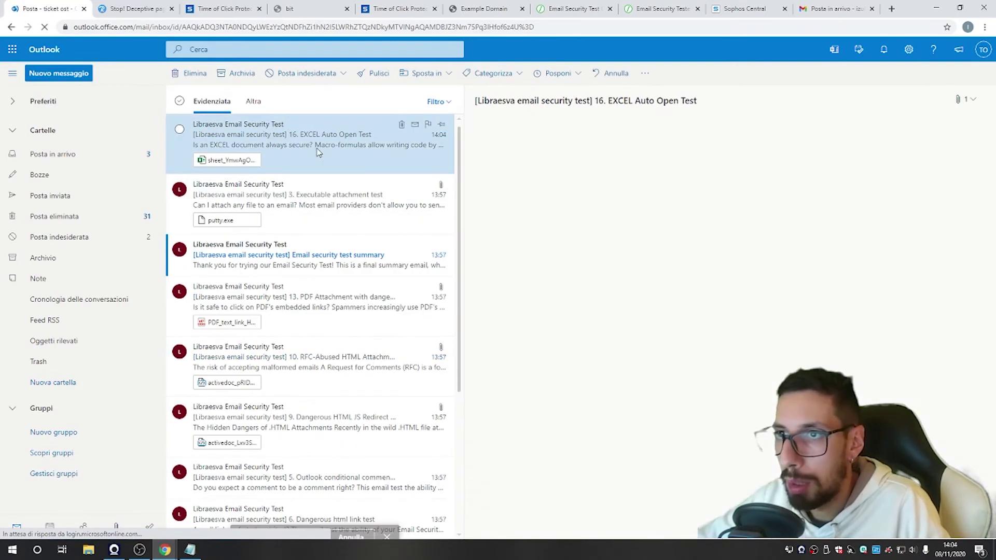
left_click(568, 210)
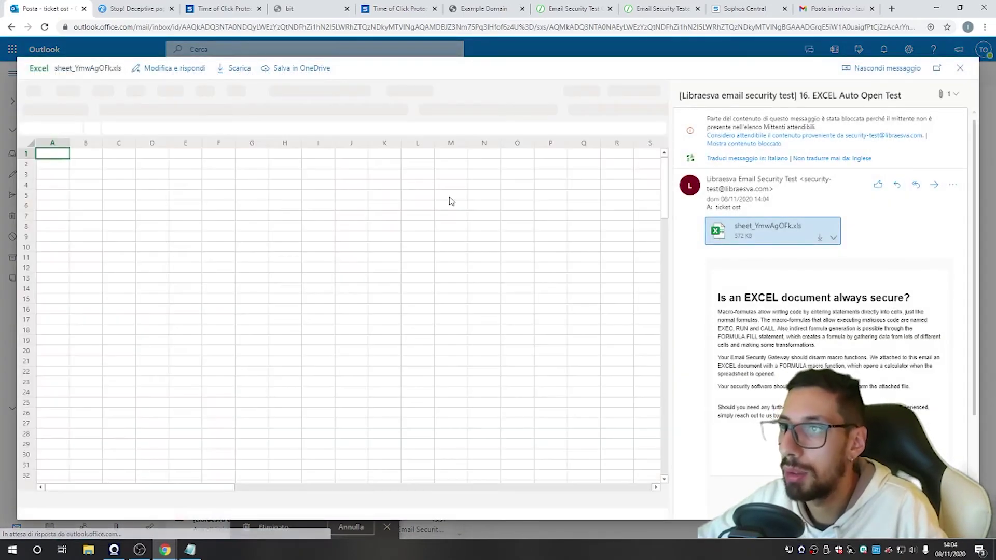
key("Escape")
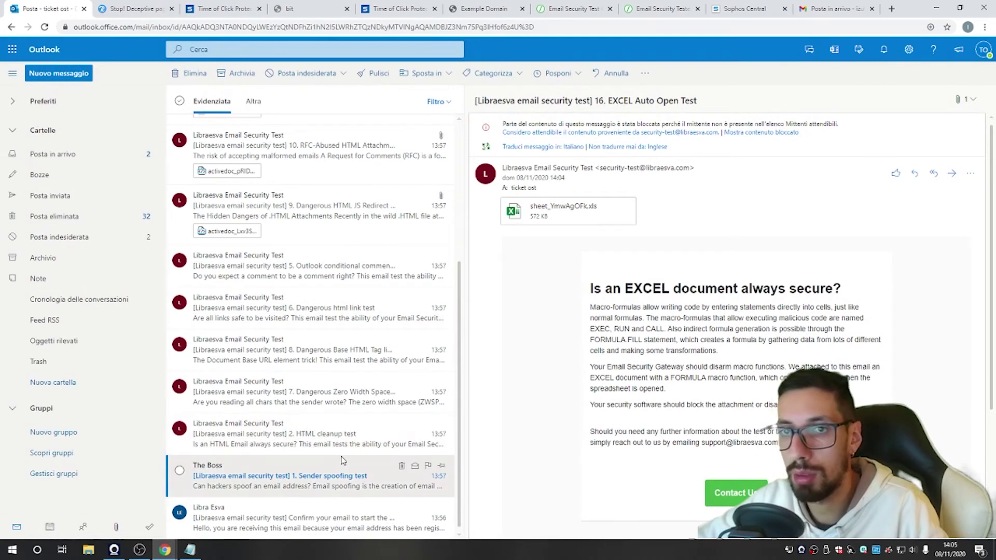
Step: Look back over the delivered test emails, reopening "2. HTML cleanup test" and "9. Dangerous HTML JS Redirect Attachment test"
scroll(334, 462, "up", 3)
scroll(332, 459, "down", 3)
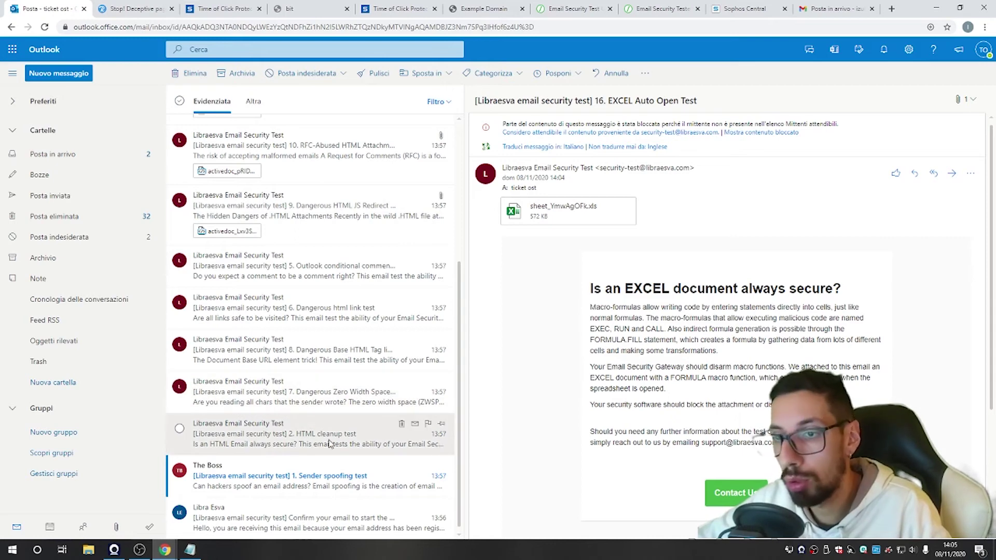
left_click(317, 444)
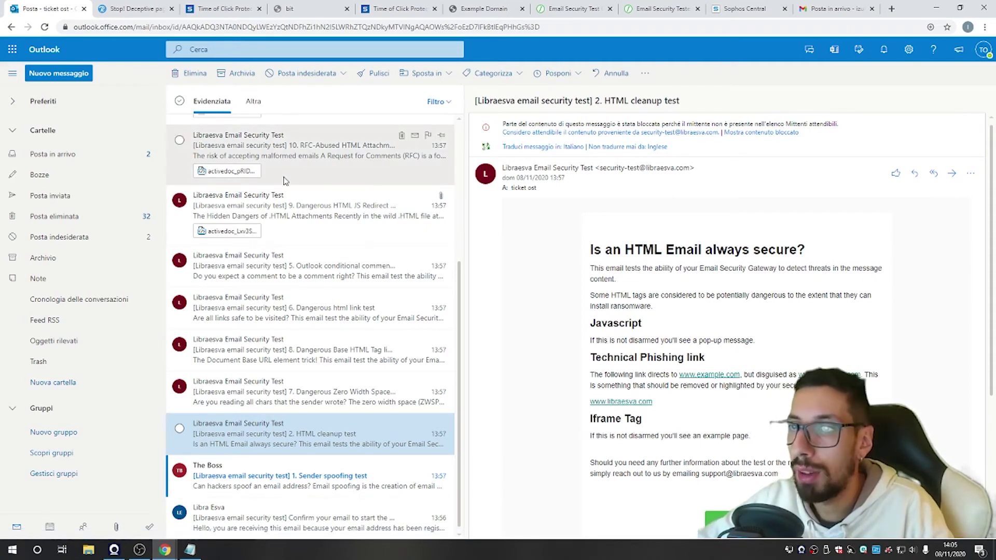
left_click(285, 205)
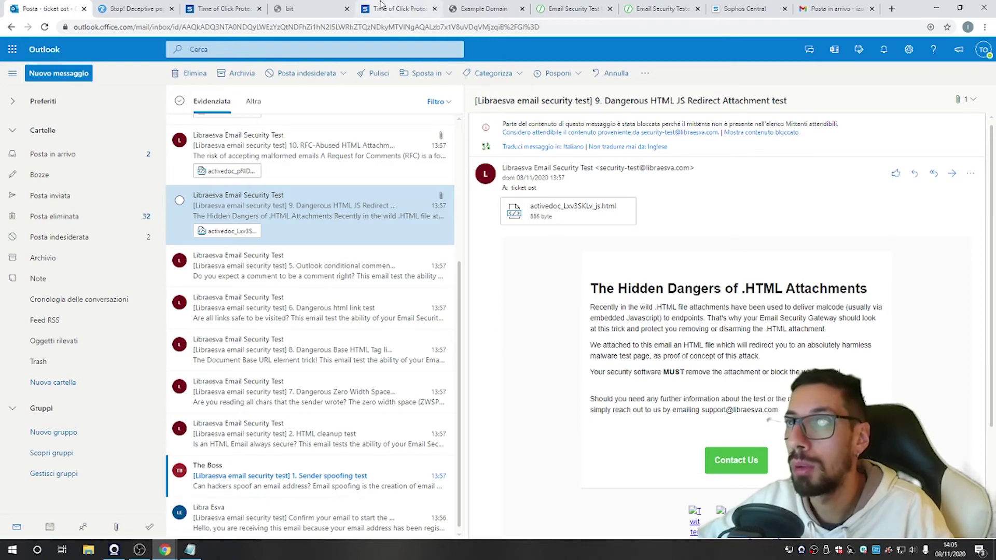
Step: Review the Sophos Email Gateway dashboard's inbound and advanced threat summaries against the test emails delivered in Outlook
left_click(739, 9)
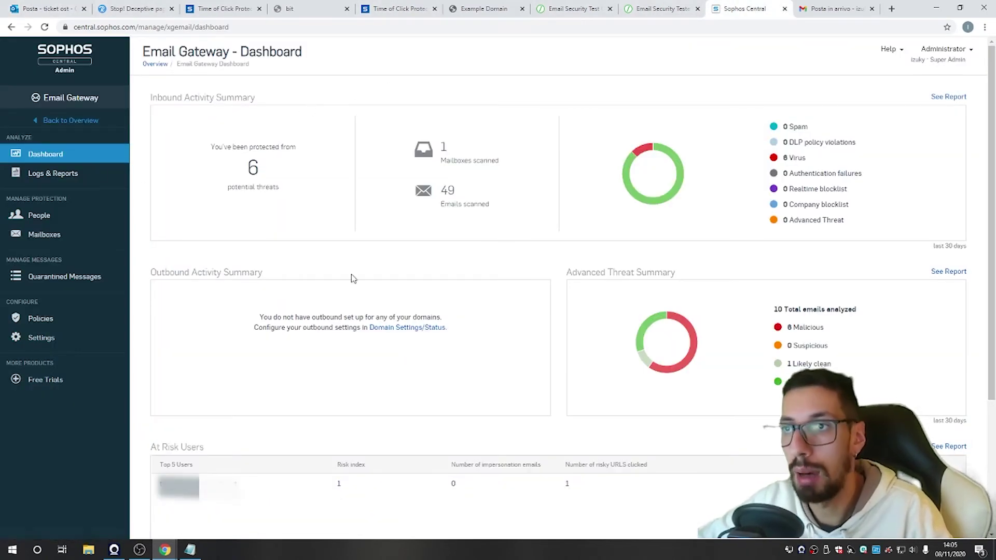
key("ctrl+1")
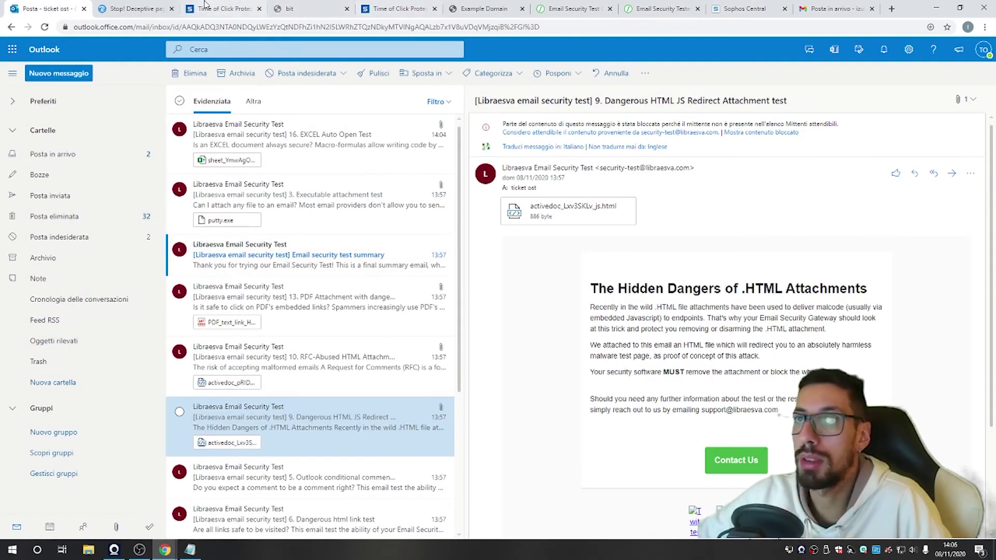
left_click(741, 9)
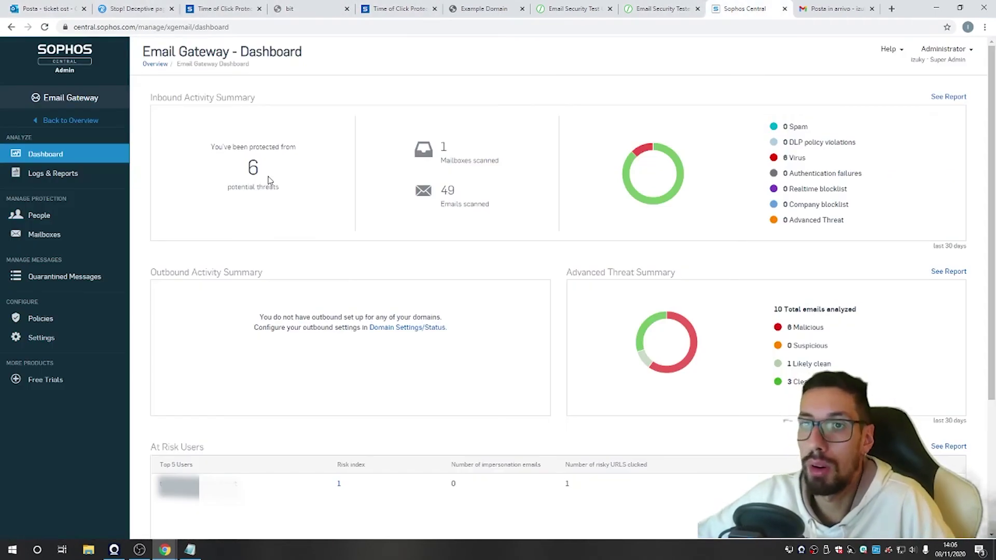
key("ctrl+1")
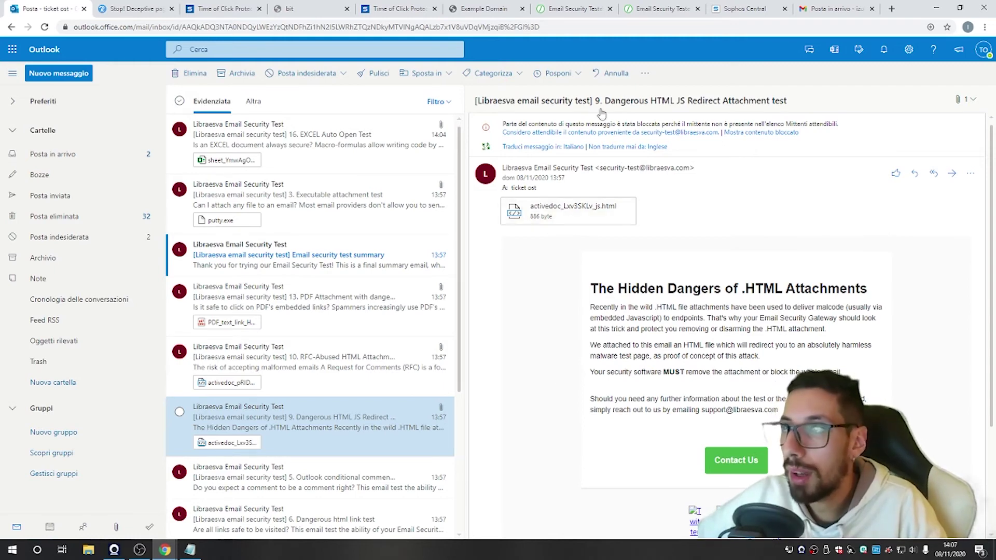
Step: Reload Libraesva's Email Security Tester page from its site navigation and bring up the test request section
left_click(646, 10)
scroll(582, 104, "up", 9)
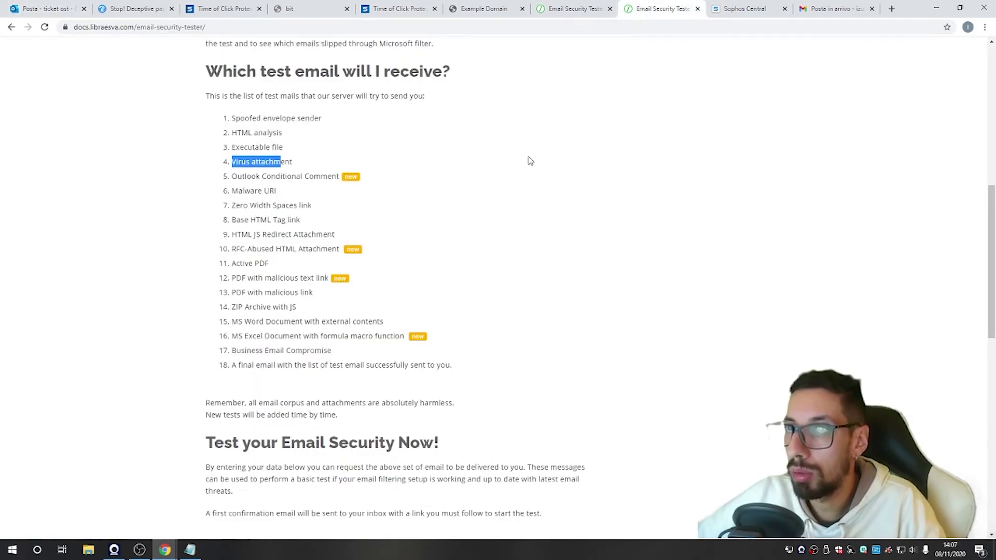
left_click(740, 61)
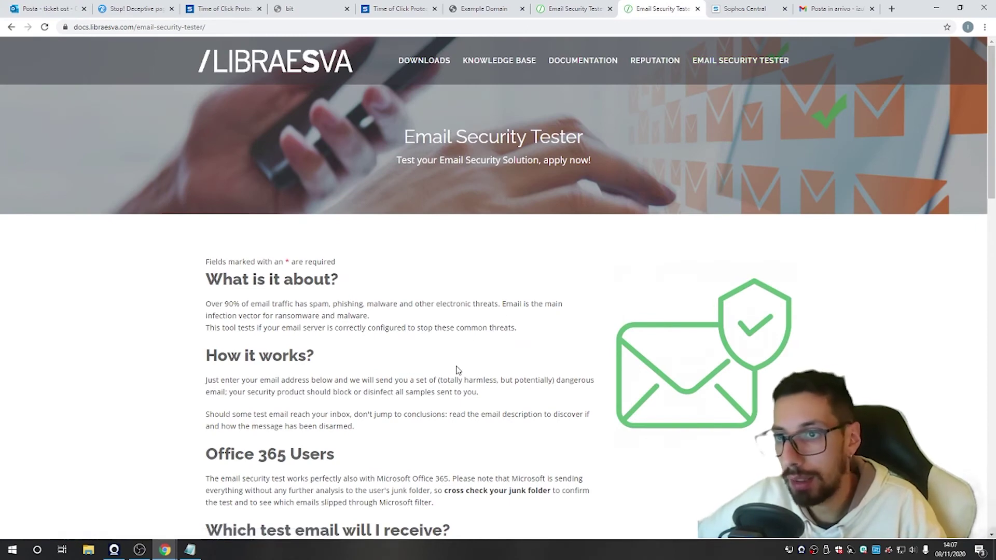
scroll(256, 303, "down", 7)
scroll(310, 277, "down", 8)
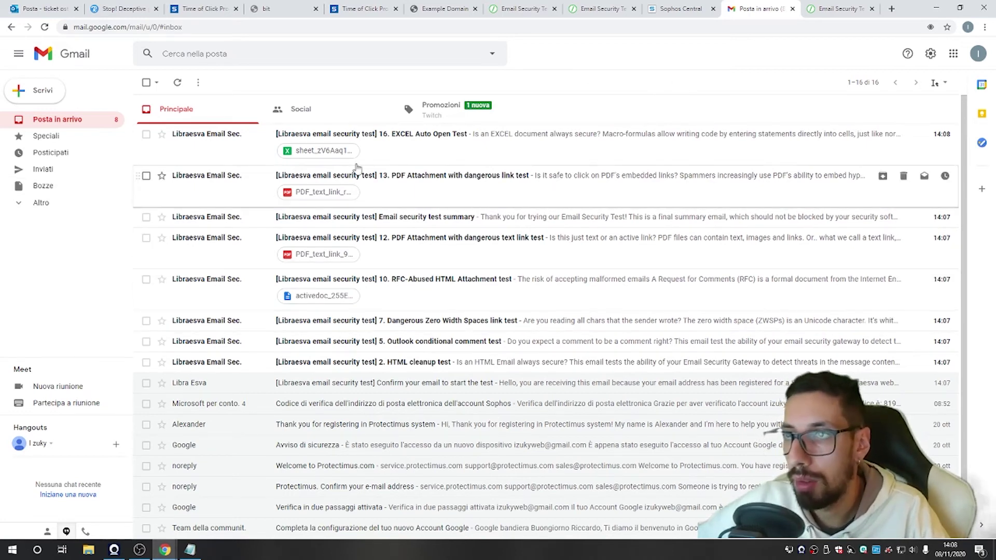
Step: Check which Libraesva test emails are in Gmail's spam folder, and return to the inbox
left_click(46, 203)
left_click(44, 285)
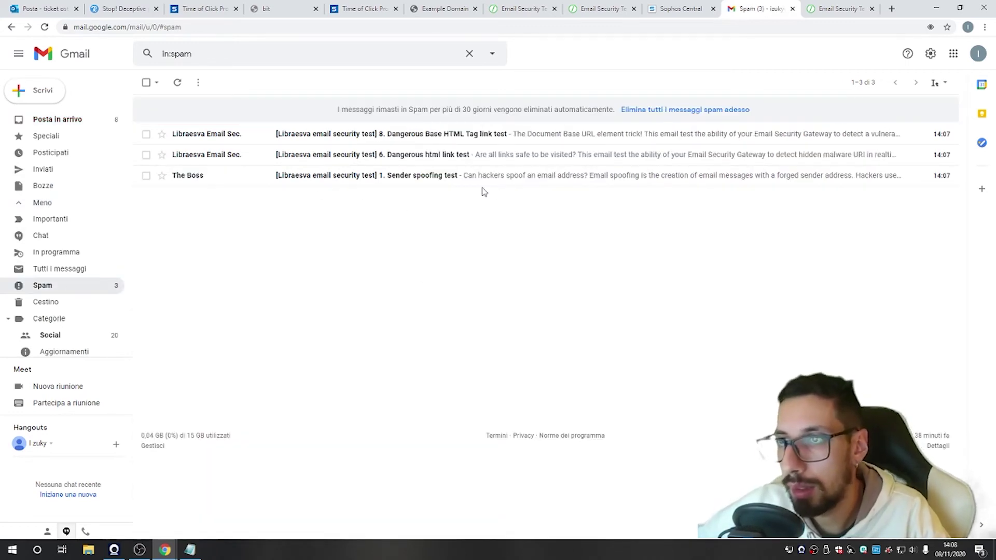
left_click(102, 120)
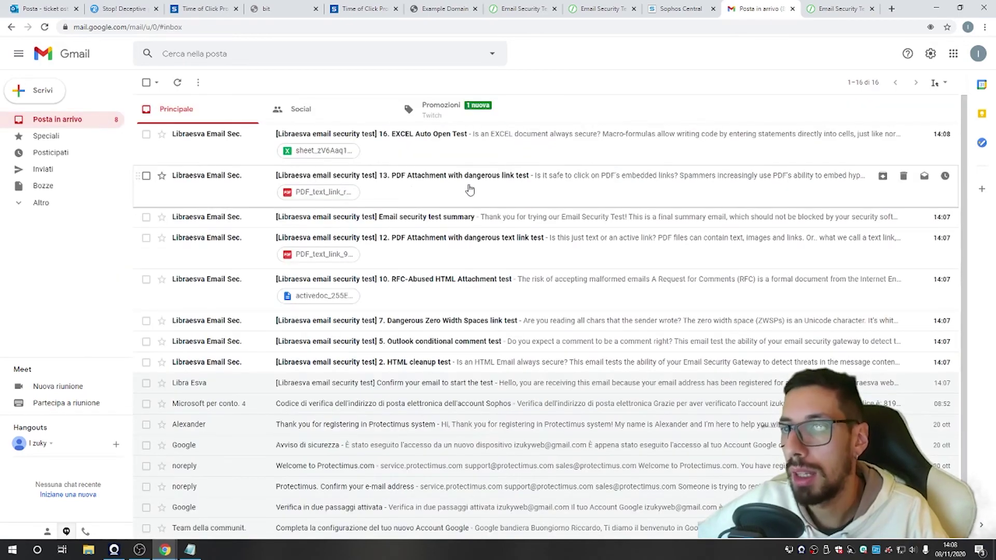
left_click(411, 365)
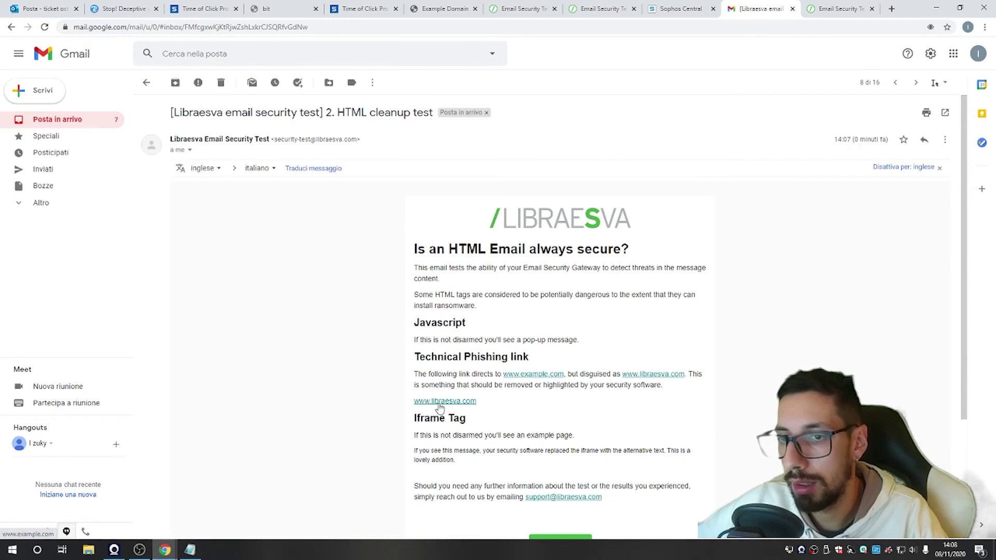
left_click(438, 405)
left_click(691, 8)
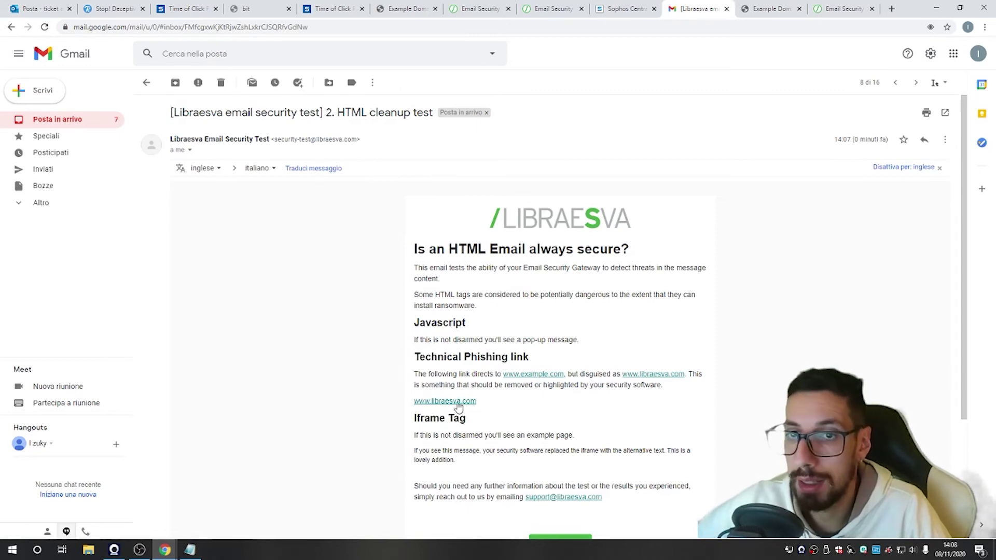
left_click(146, 83)
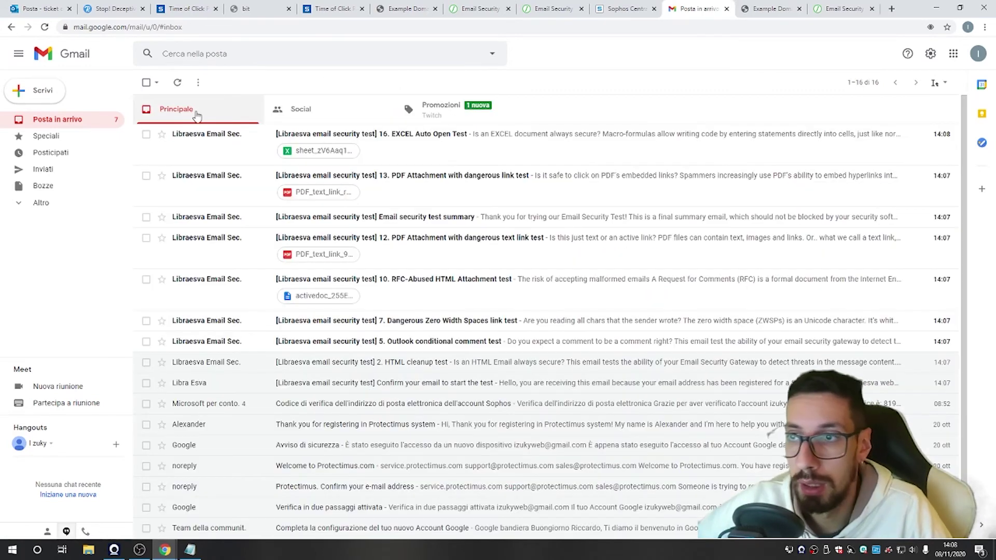
Step: Compare the test emails in Gmail's spam folder with those in the inbox, going over both folders twice
left_click(65, 208)
left_click(74, 285)
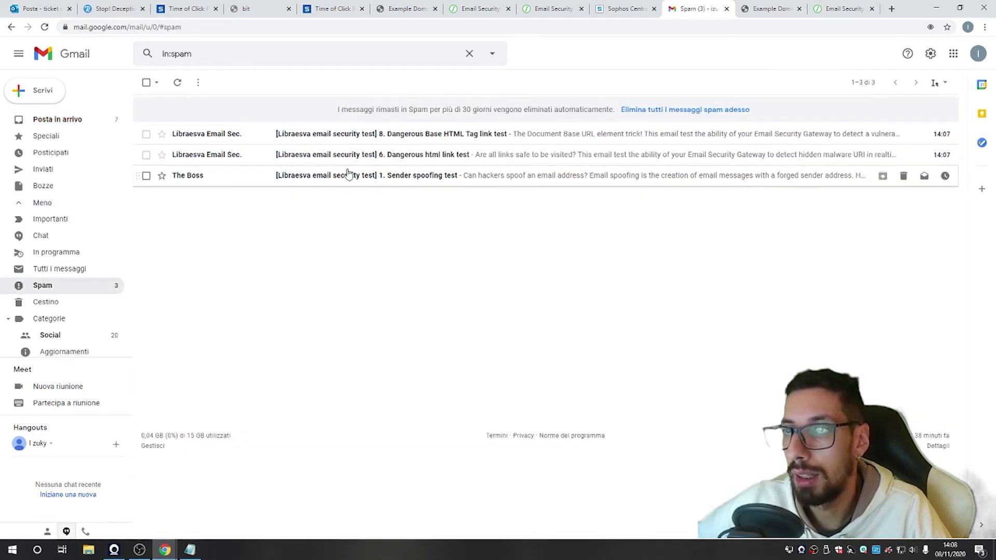
left_click(55, 119)
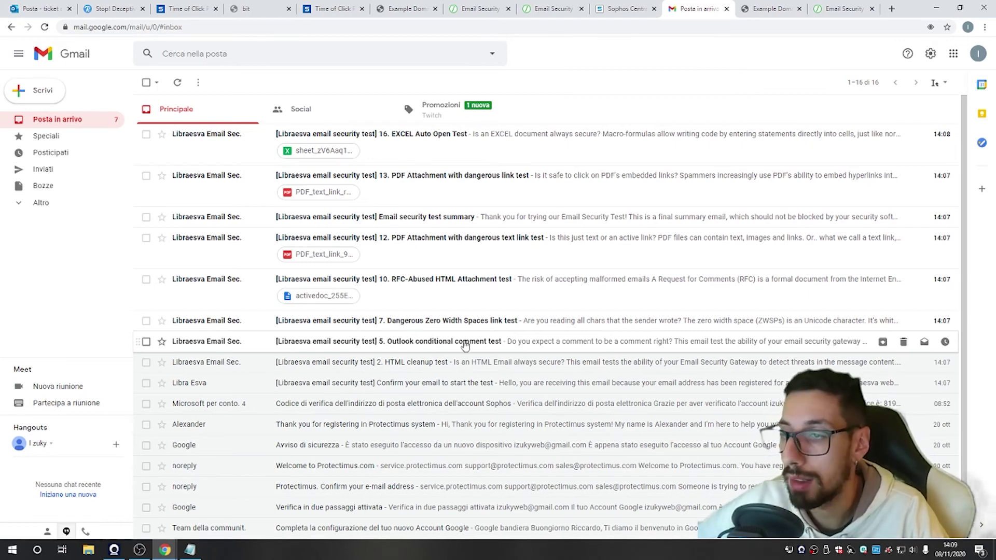
left_click(41, 203)
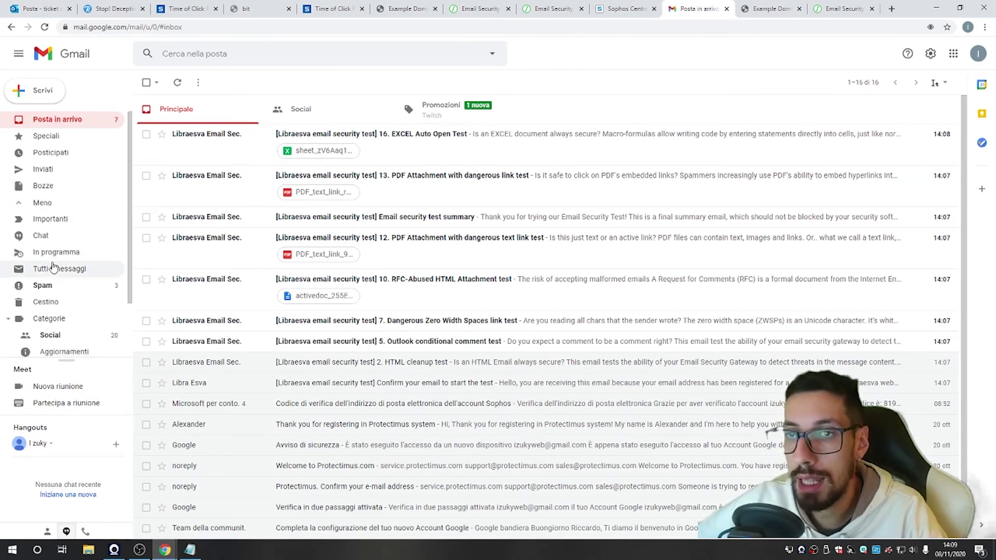
left_click(57, 285)
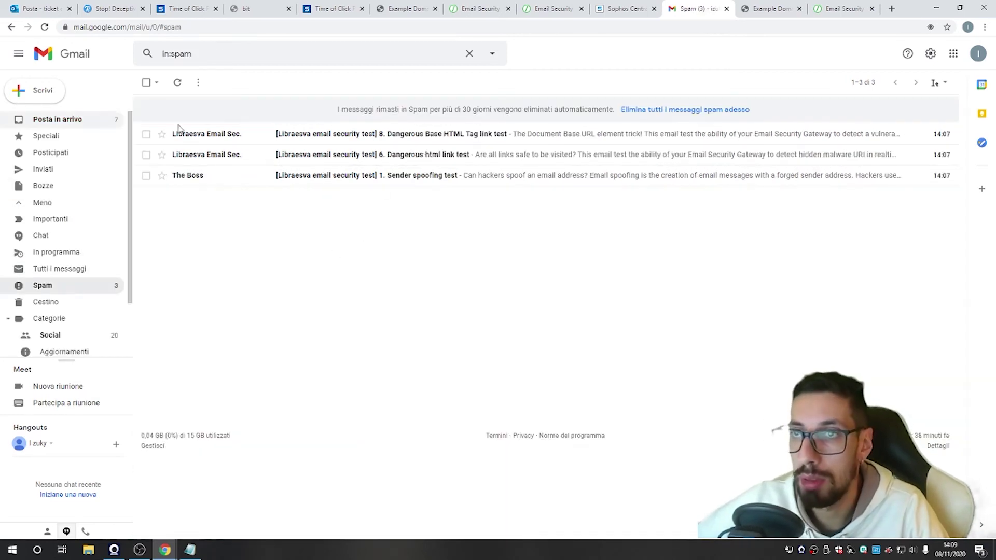
left_click(73, 123)
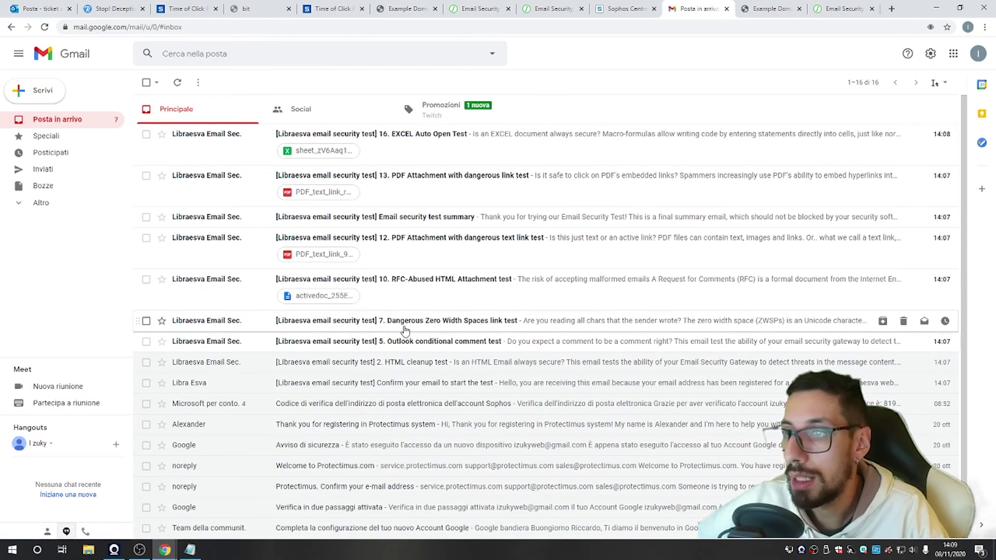
Step: Open "7. Dangerous Zero Width Spaces link test", follow its "Potentially dangerous link", and return to the Gmail inbox
left_click(404, 327)
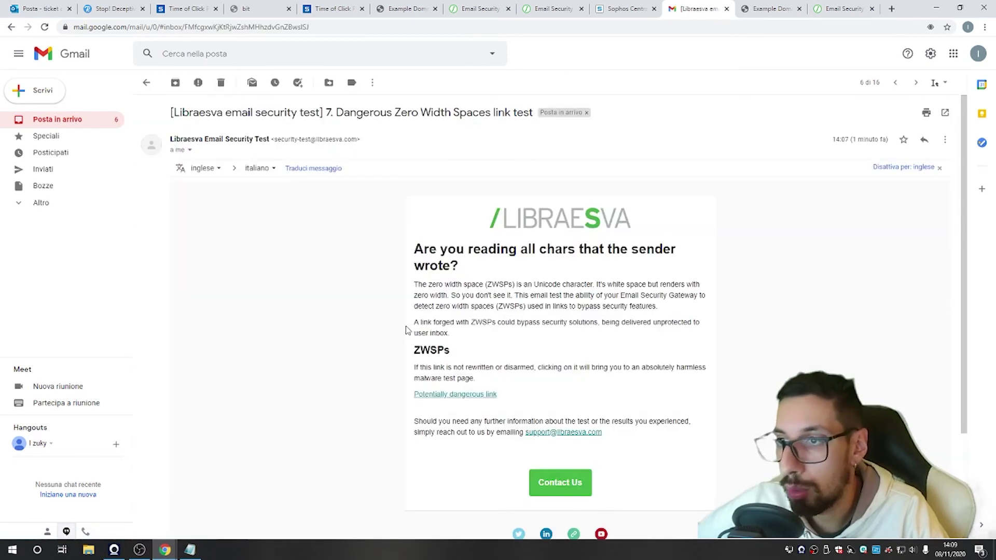
left_click(454, 395)
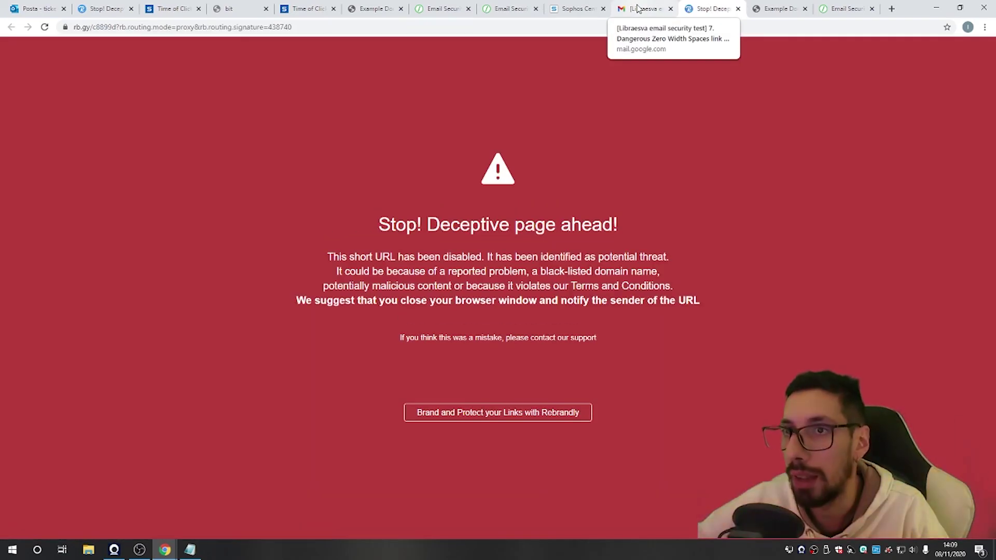
left_click(638, 9)
left_click(147, 83)
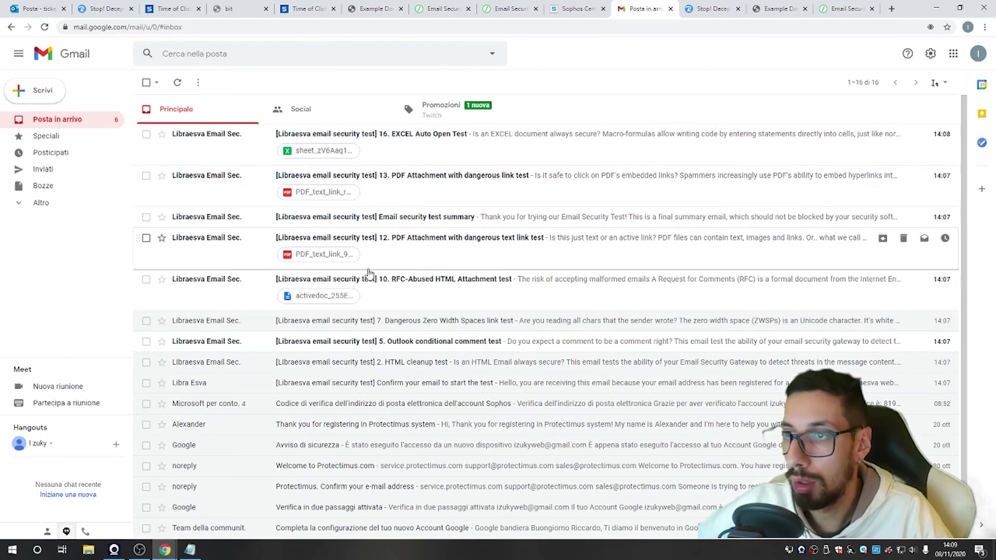
Step: Open the HTML attachment of "10. RFC-Abused HTML Attachment test" in the browser, and return to the Gmail inbox
left_click(438, 291)
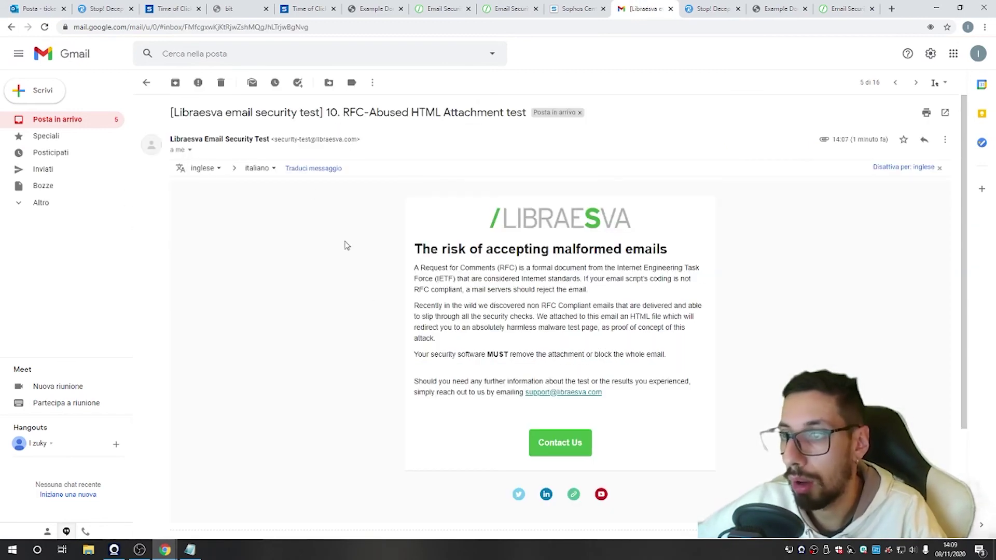
scroll(578, 304, "down", 2)
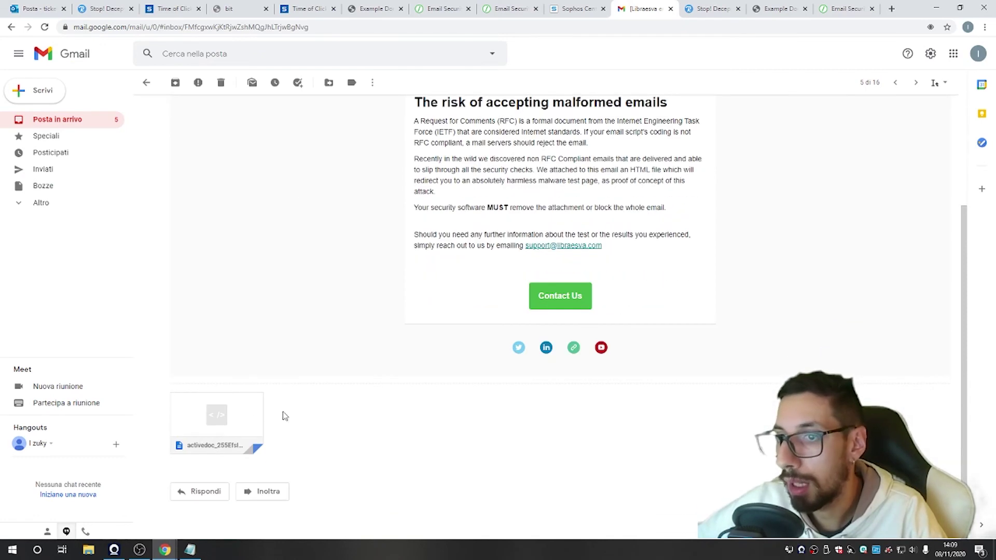
left_click(226, 421)
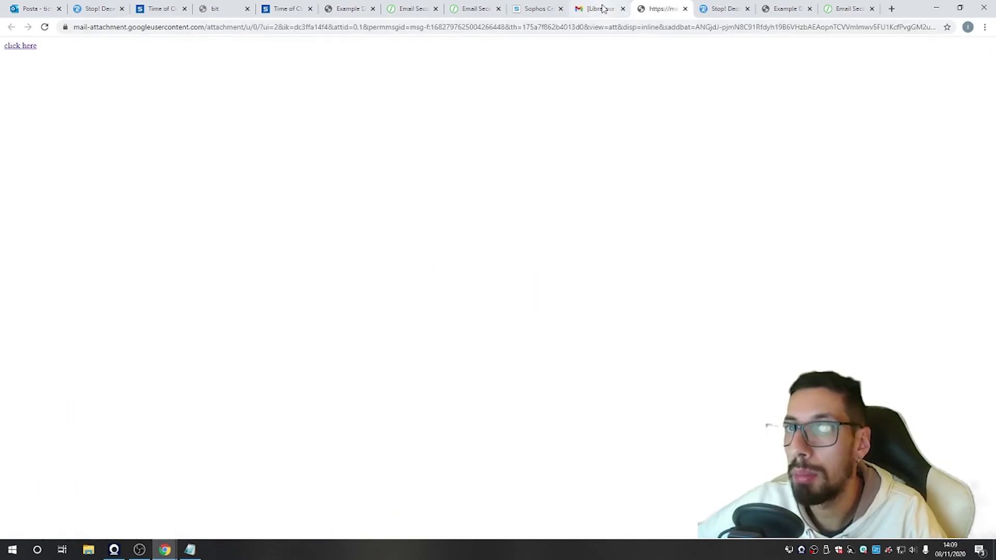
left_click(627, 6)
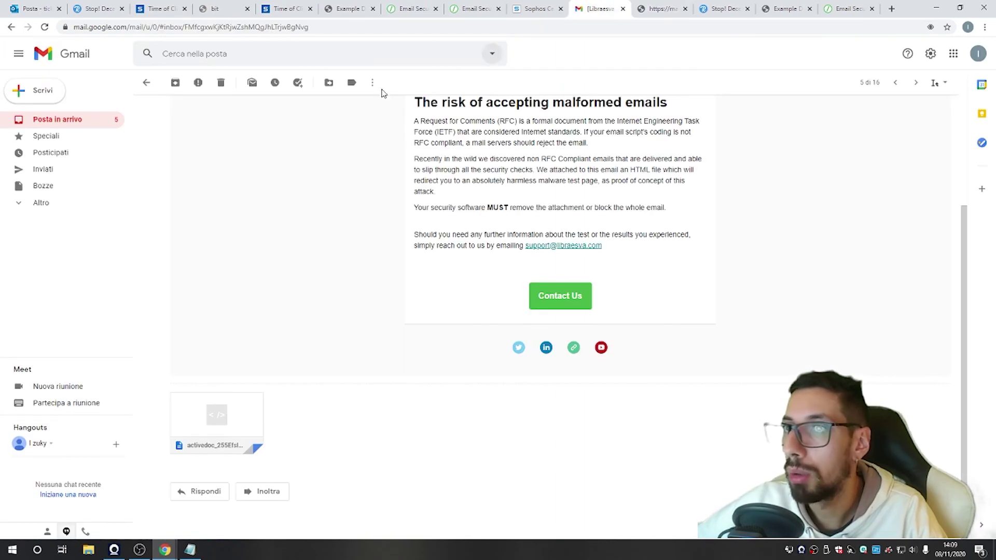
left_click(146, 82)
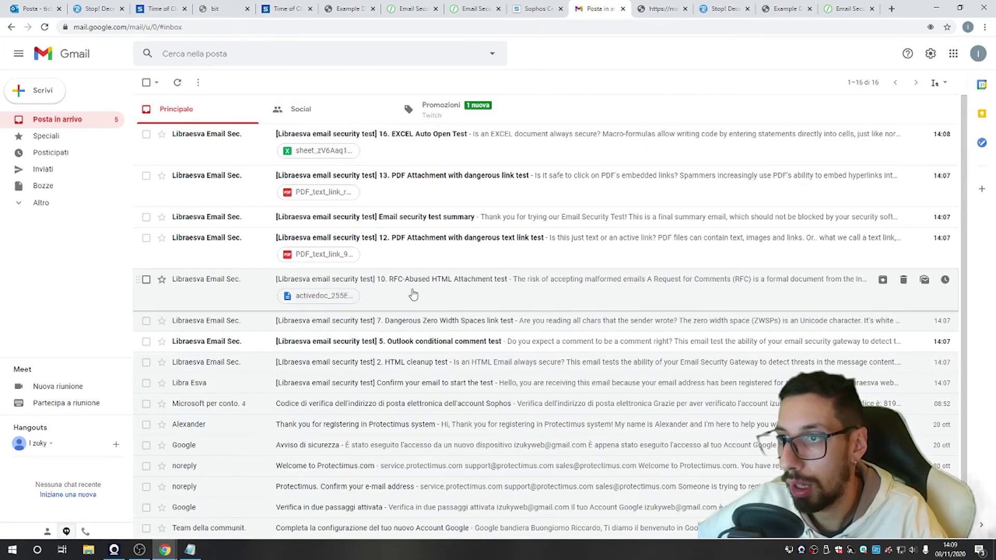
Step: Download and open the PDF from "12. PDF Attachment with dangerous text link test", inspect its text link, and return to the inbox
left_click(454, 256)
scroll(373, 254, "down", 3)
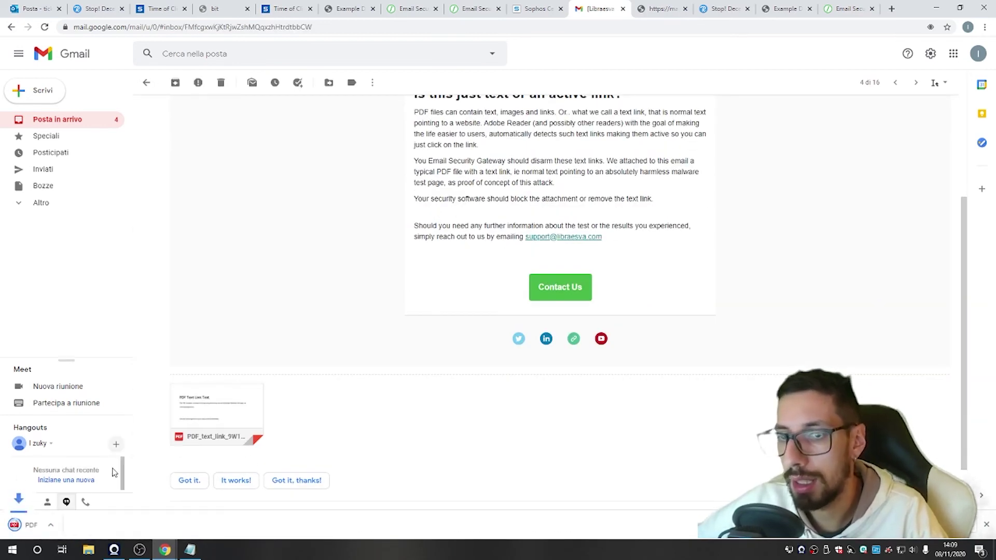
left_click(46, 519)
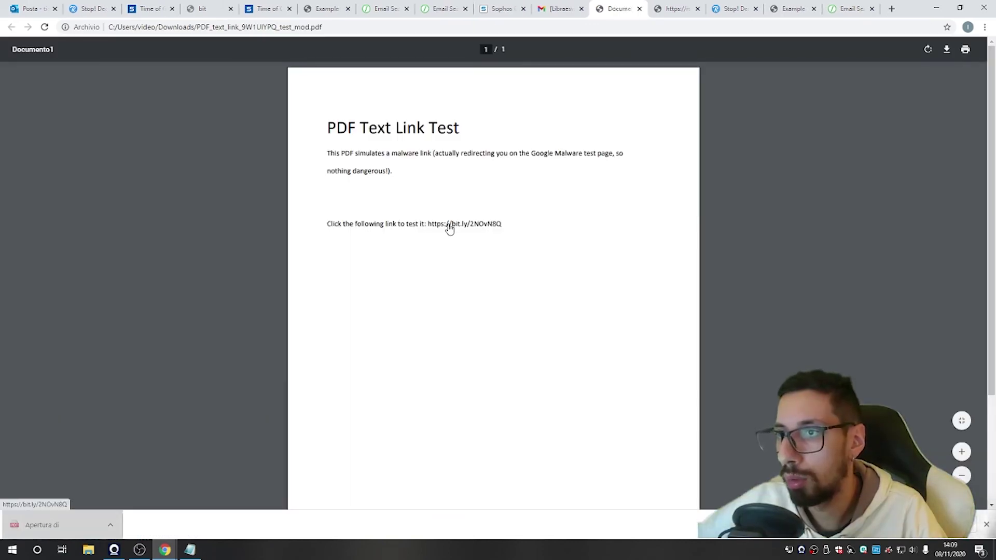
left_click(558, 8)
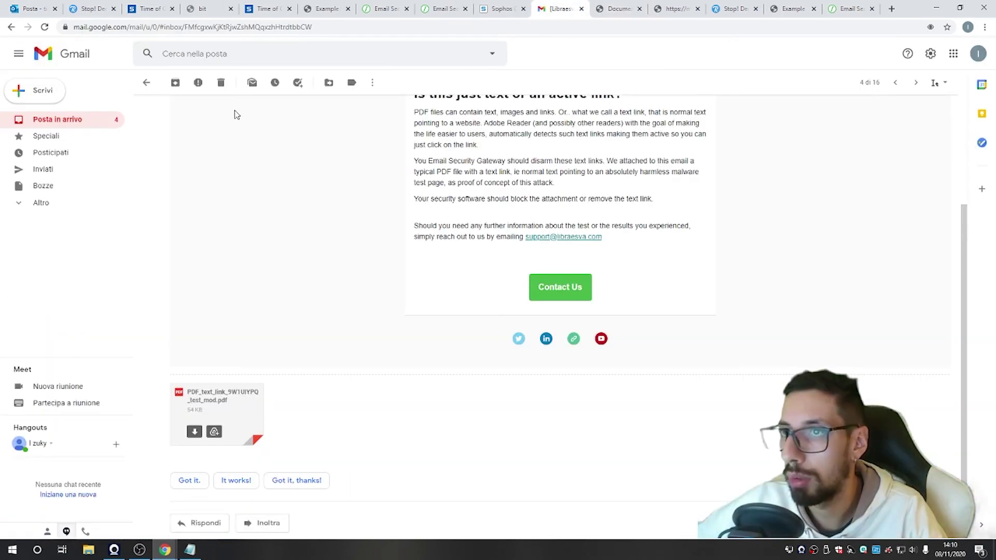
left_click(146, 84)
Step: Preview the PDF attached to "13. PDF Attachment with dangerous link test" down to its "View Now" link, and return to the inbox
left_click(414, 178)
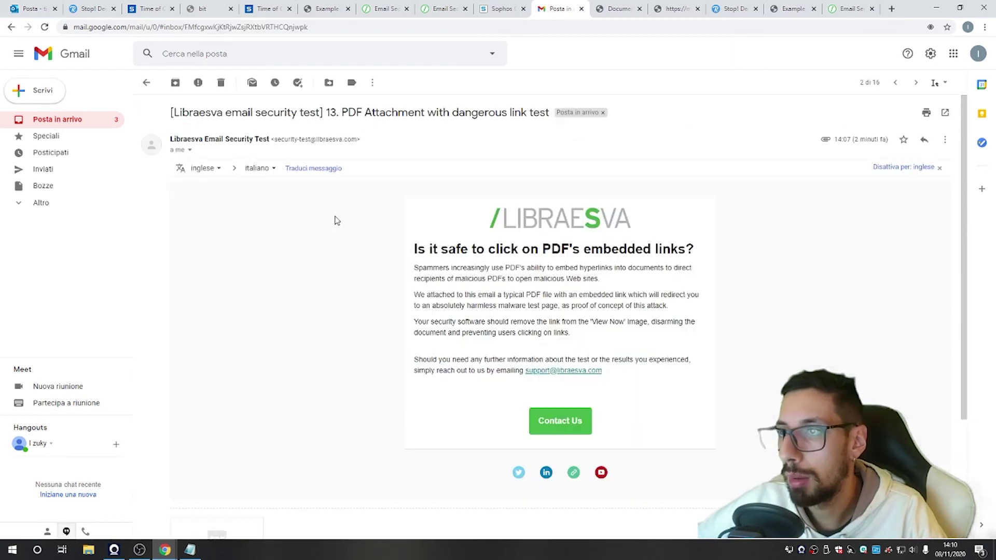
scroll(332, 332, "down", 3)
left_click(215, 381)
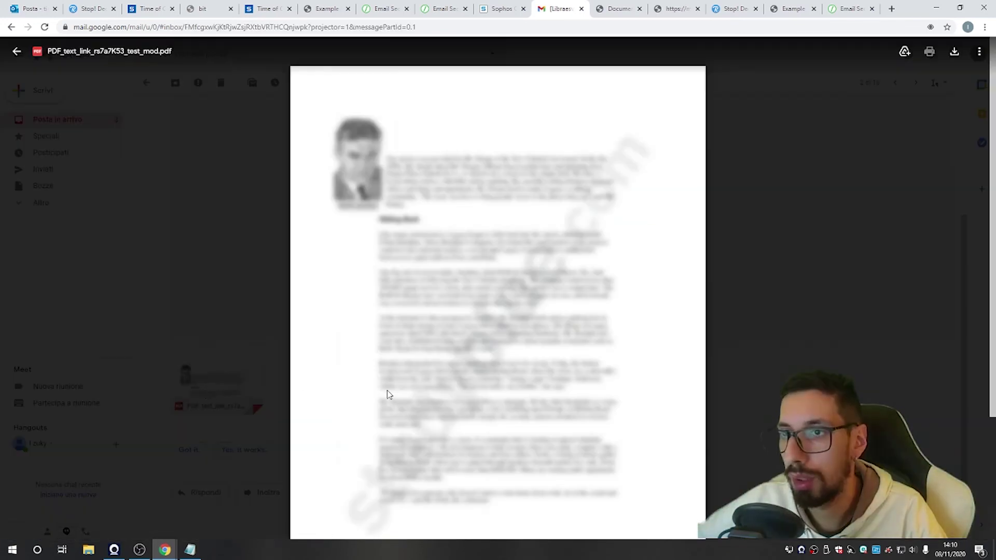
scroll(537, 453, "down", 3)
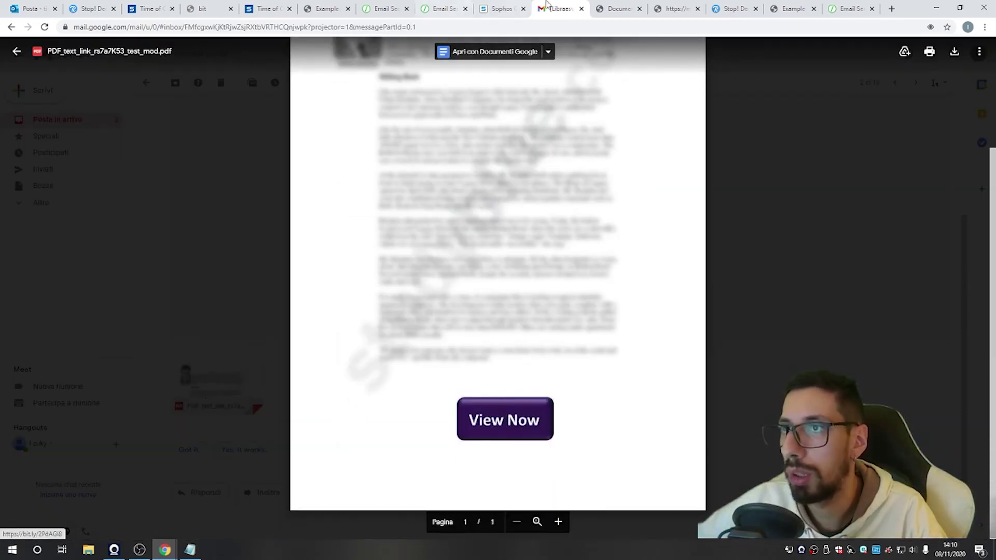
left_click(23, 57)
scroll(201, 140, "up", 3)
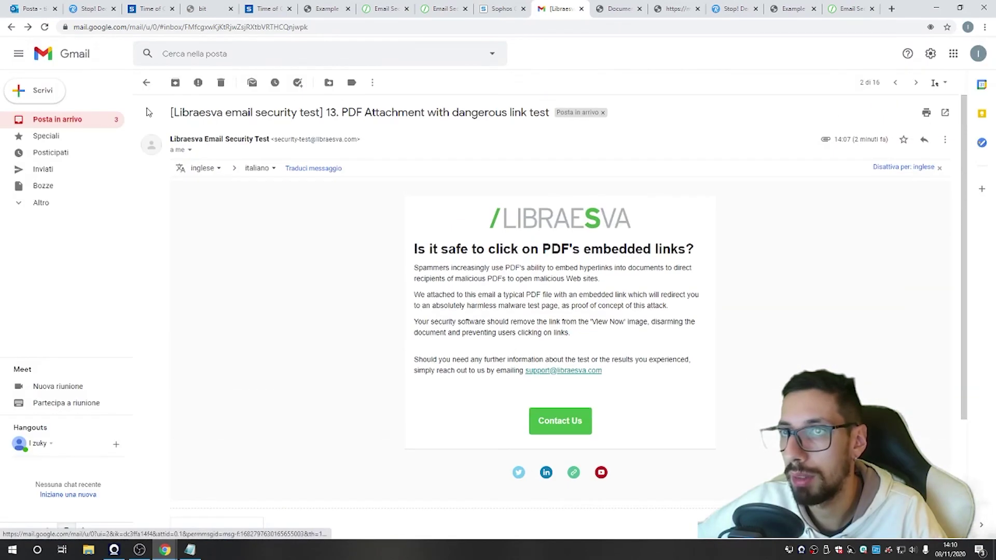
left_click(146, 82)
Step: Open the "16. EXCEL Auto Open Test" email in Gmail and try to preview its sheet_zV6Aaq1t.xls attachment
left_click(405, 149)
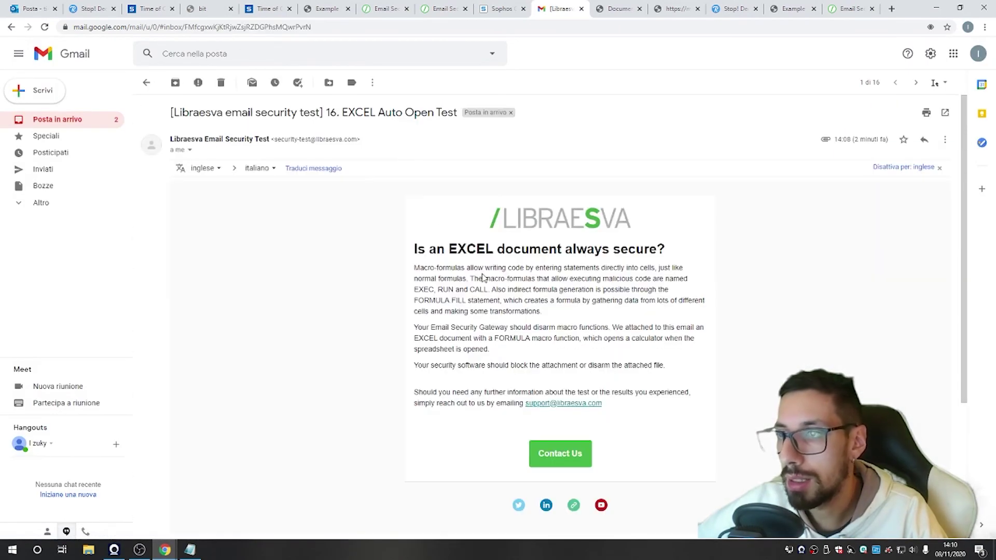
scroll(508, 322, "down", 3)
scroll(512, 257, "down", 2)
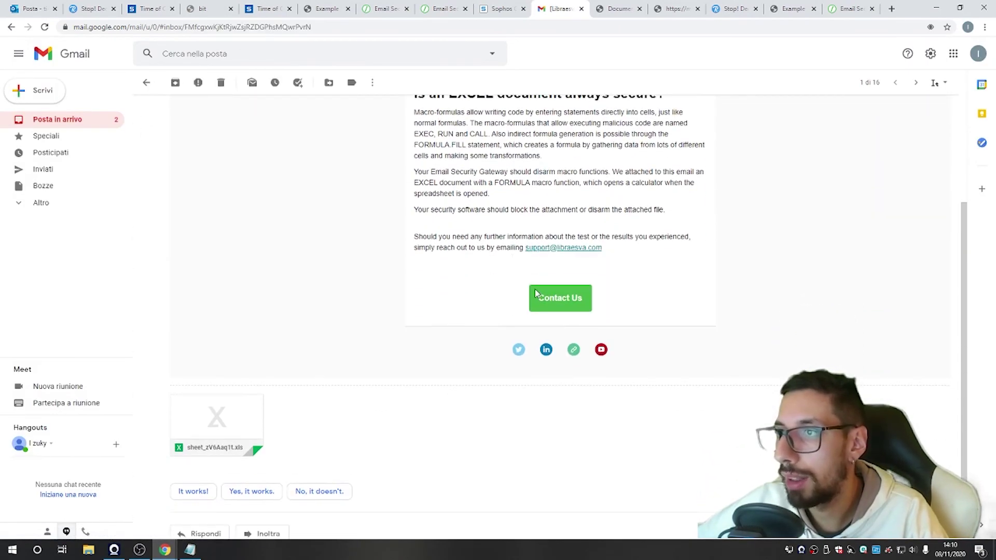
left_click(233, 373)
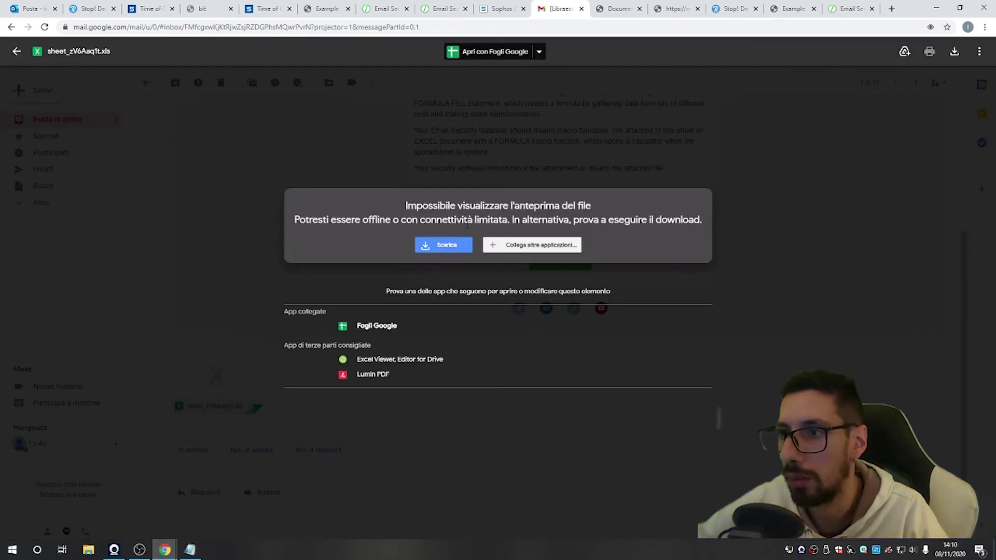
Step: Download the sheet_zV6Aaq1t.xls attachment of "16. EXCEL Auto Open Test", leave its preview and return to the Gmail inbox
left_click(444, 245)
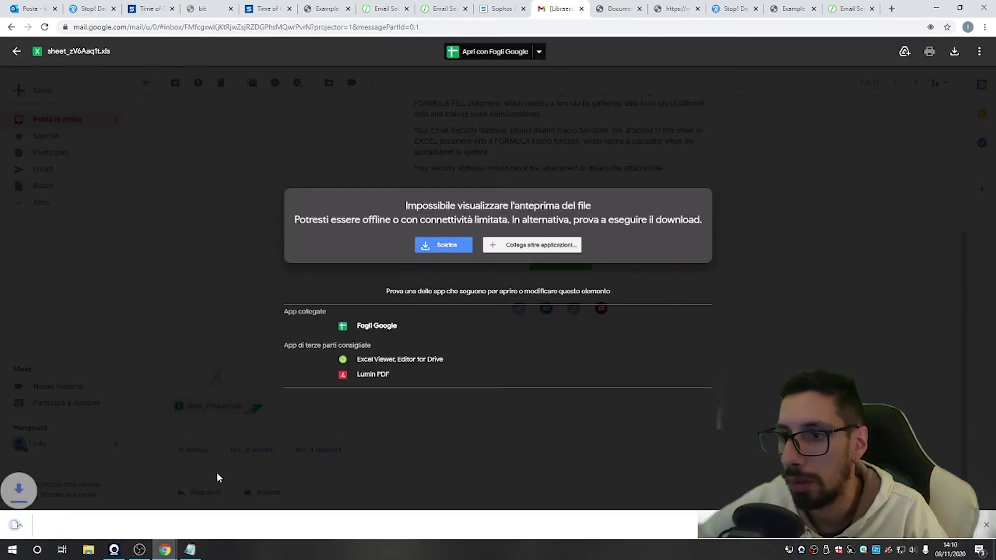
left_click(16, 51)
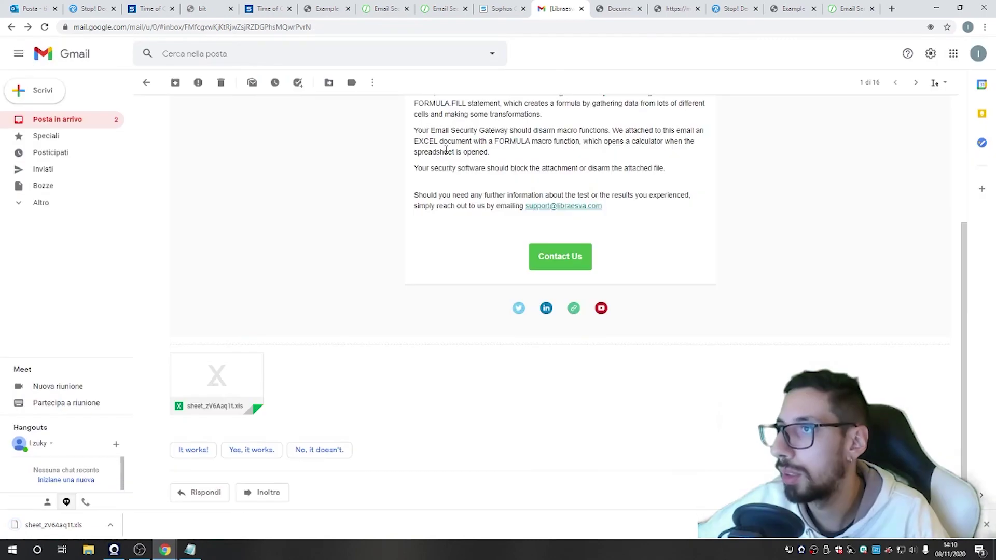
scroll(230, 277, "up", 2)
scroll(230, 277, "up", 1)
left_click(147, 82)
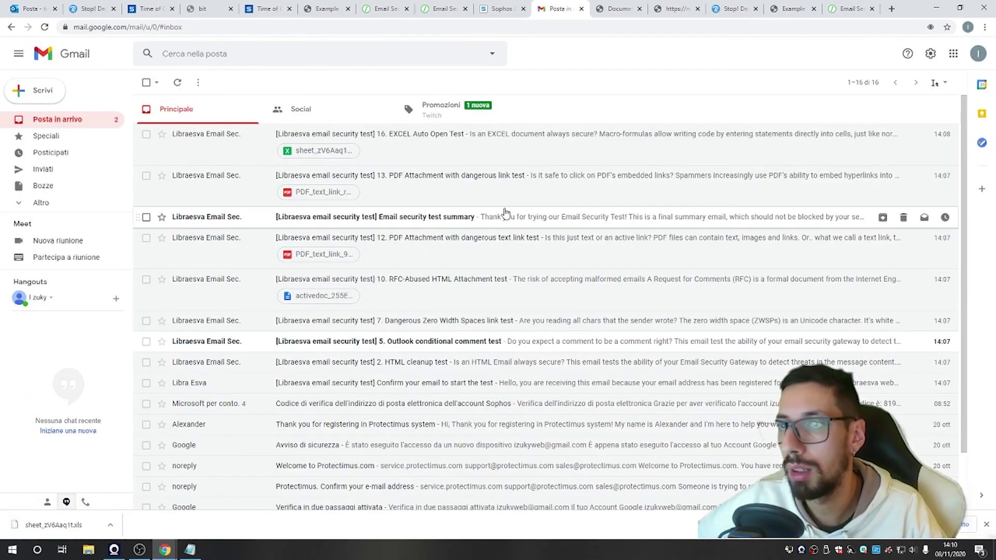
Step: Open the "5. Outlook conditional comment test" email in Gmail to read it, and return to the inbox
left_click(440, 346)
left_click(146, 83)
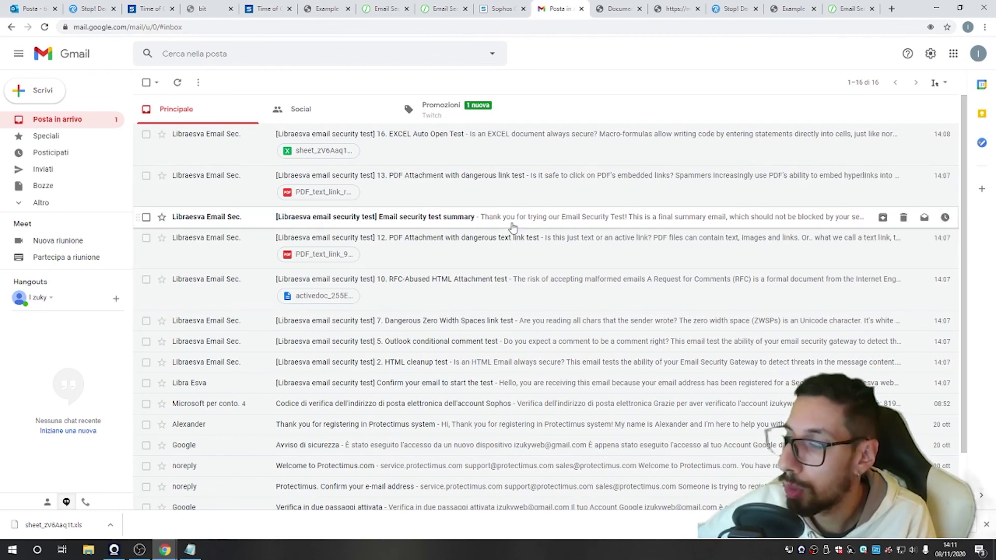
Step: Close all browser tabs that follow the Gmail tab, and check the test emails in the Outlook inbox against those in Gmail
right_click(559, 4)
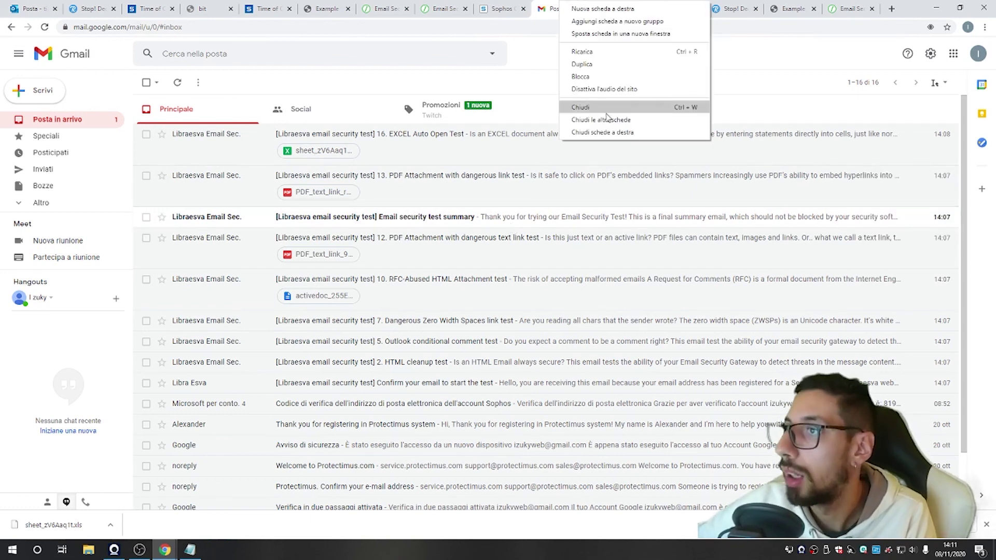
left_click(601, 132)
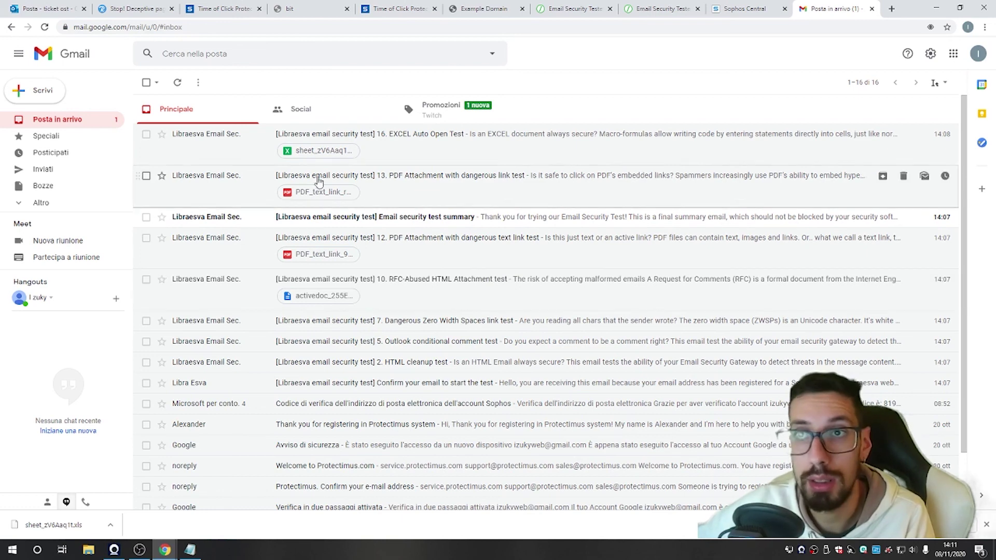
left_click(45, 9)
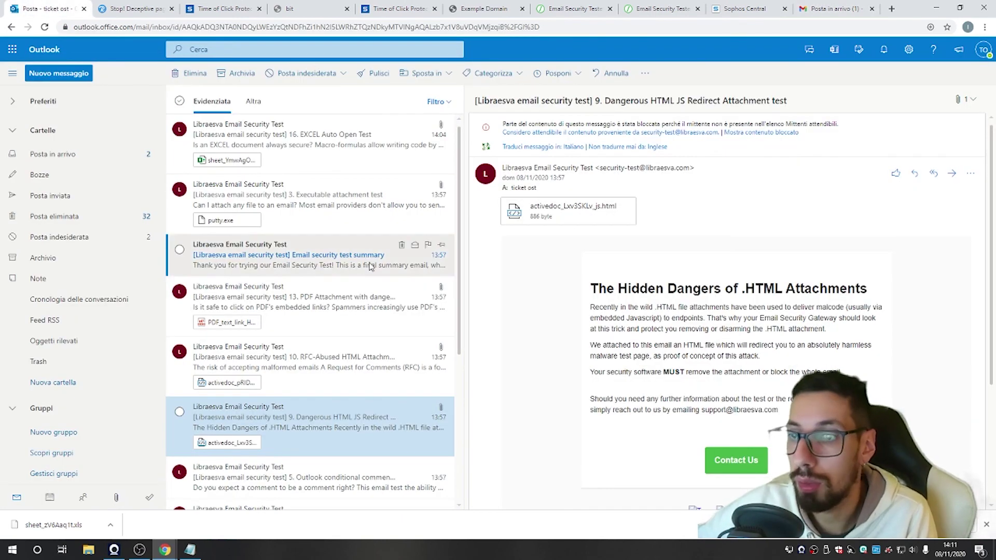
left_click(834, 9)
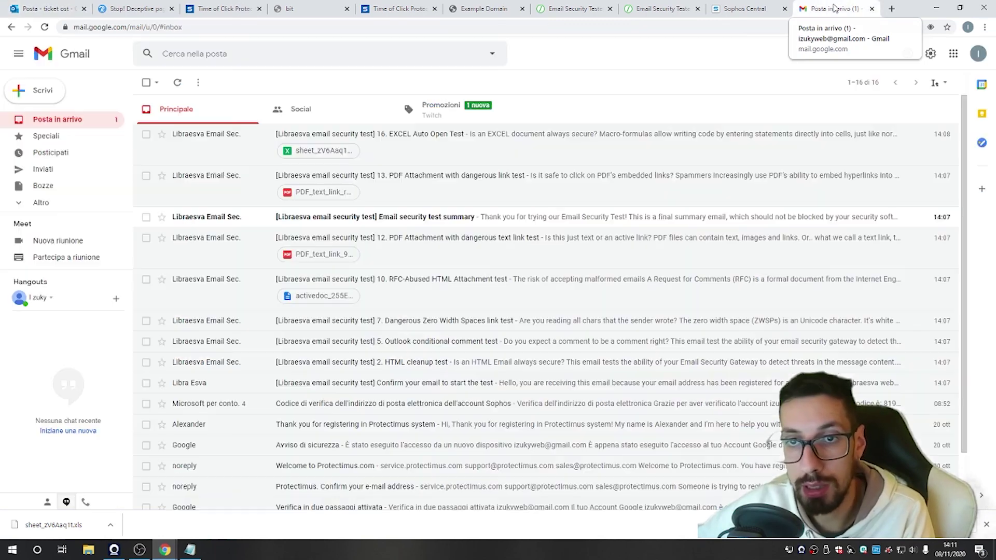